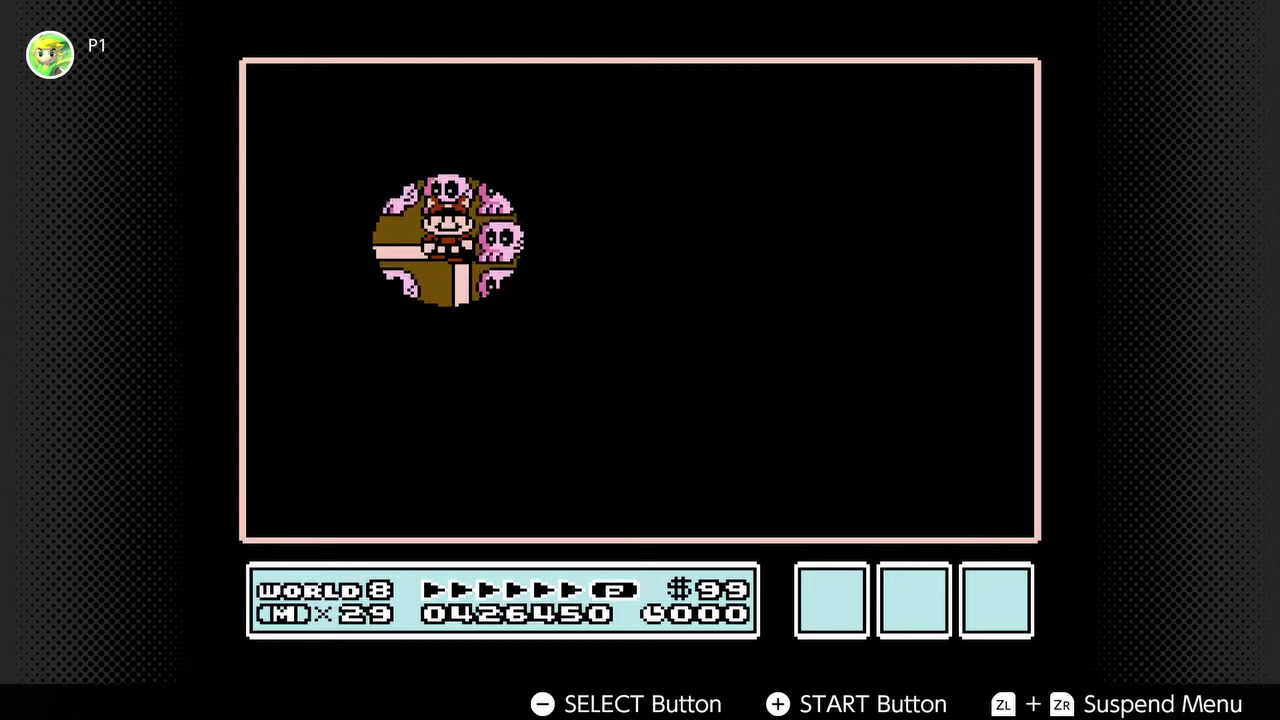
pyautogui.press('Down')
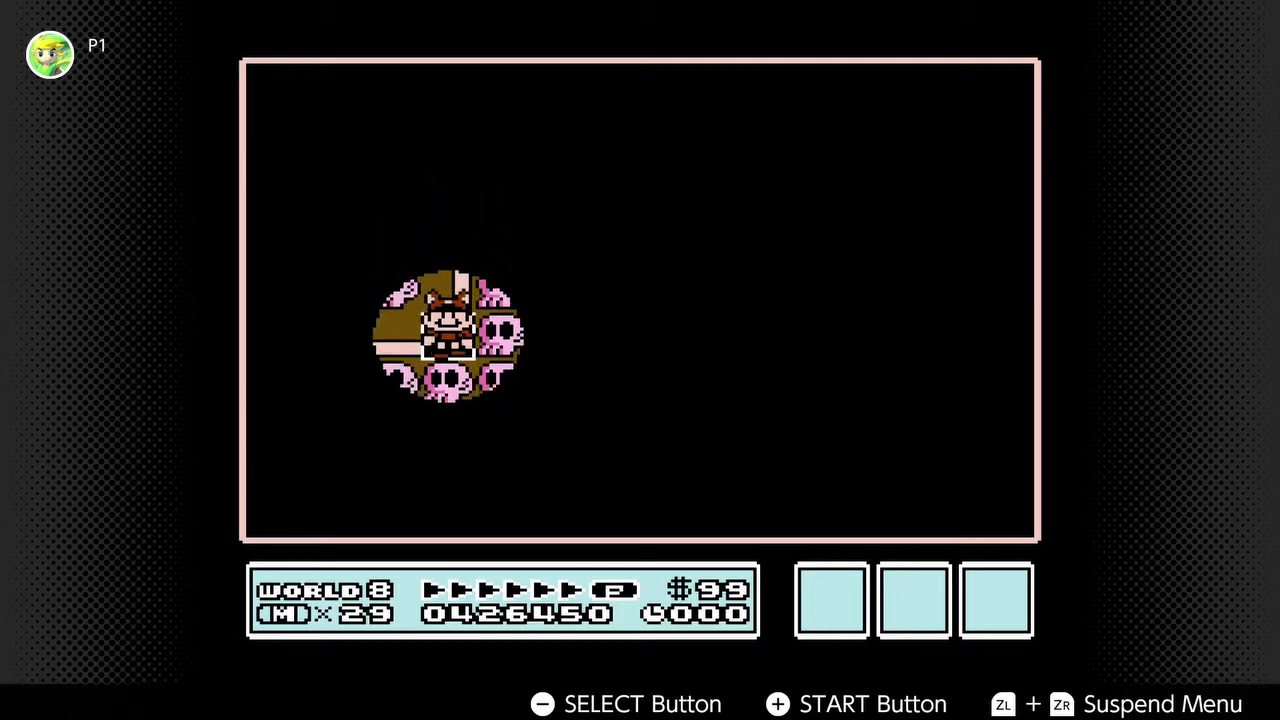
pyautogui.press('a')
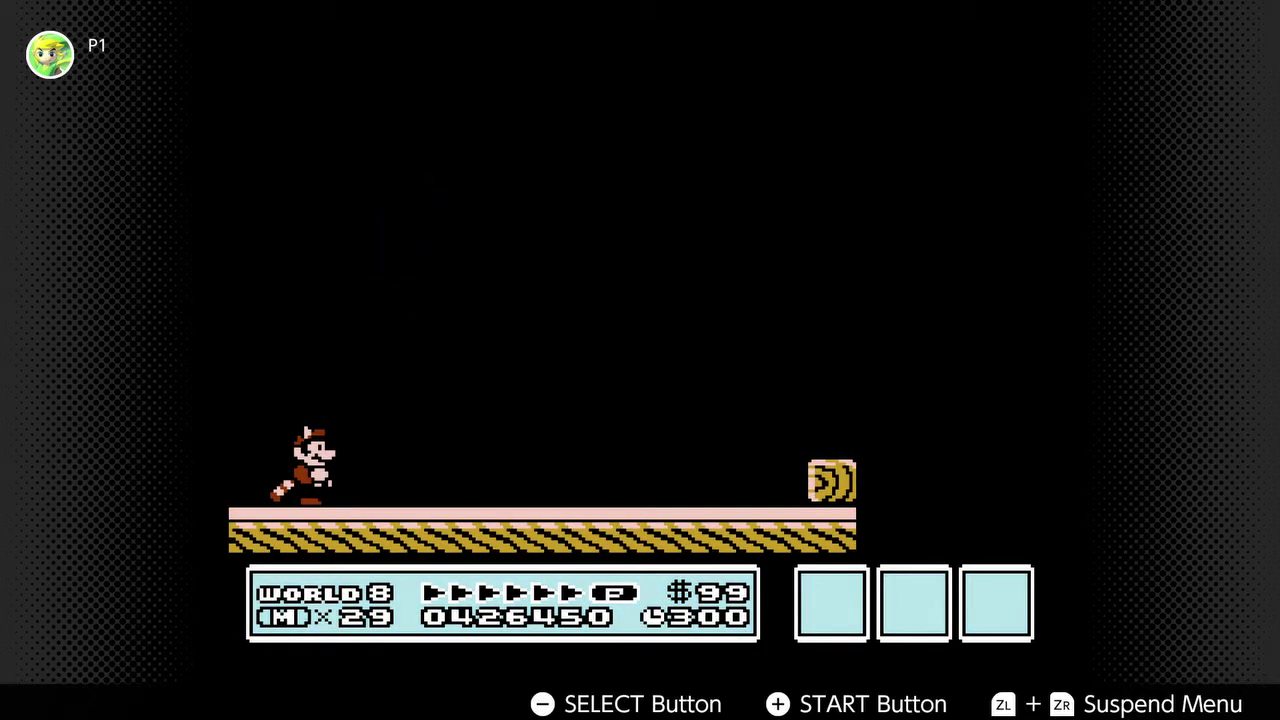
pyautogui.press('Right')
pyautogui.press('a')
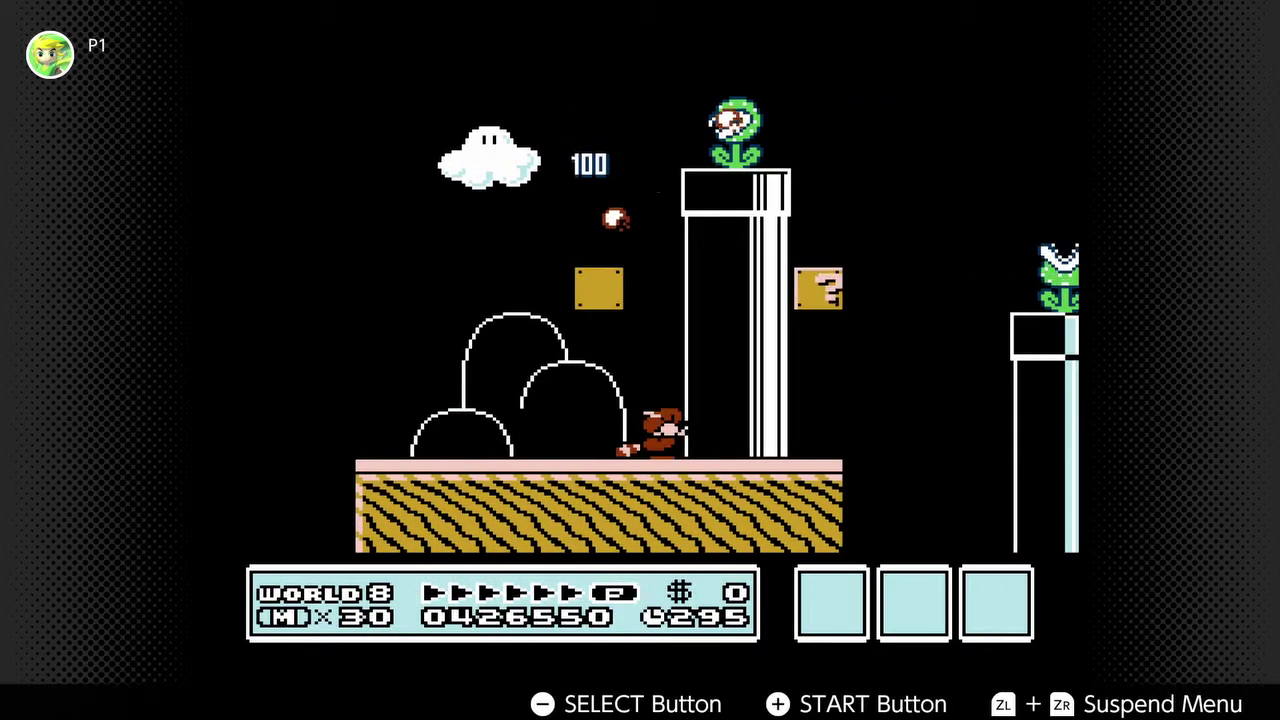
pyautogui.press('a')
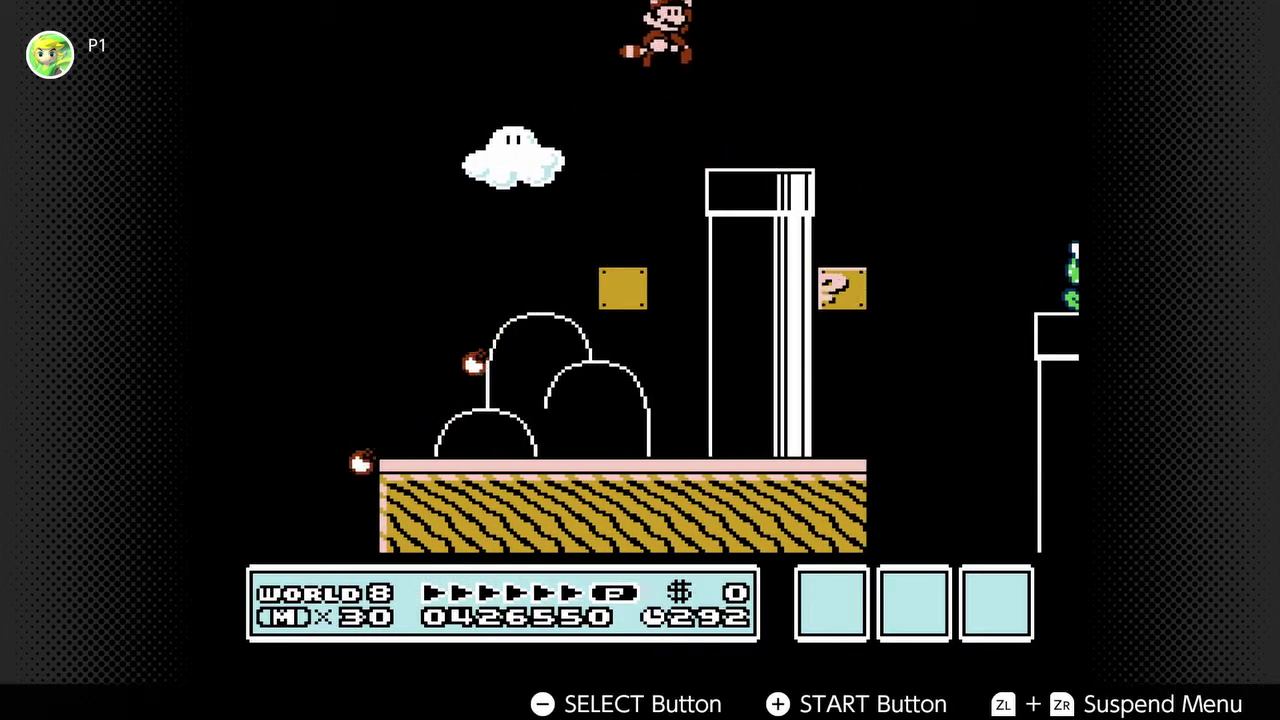
pyautogui.press('Right')
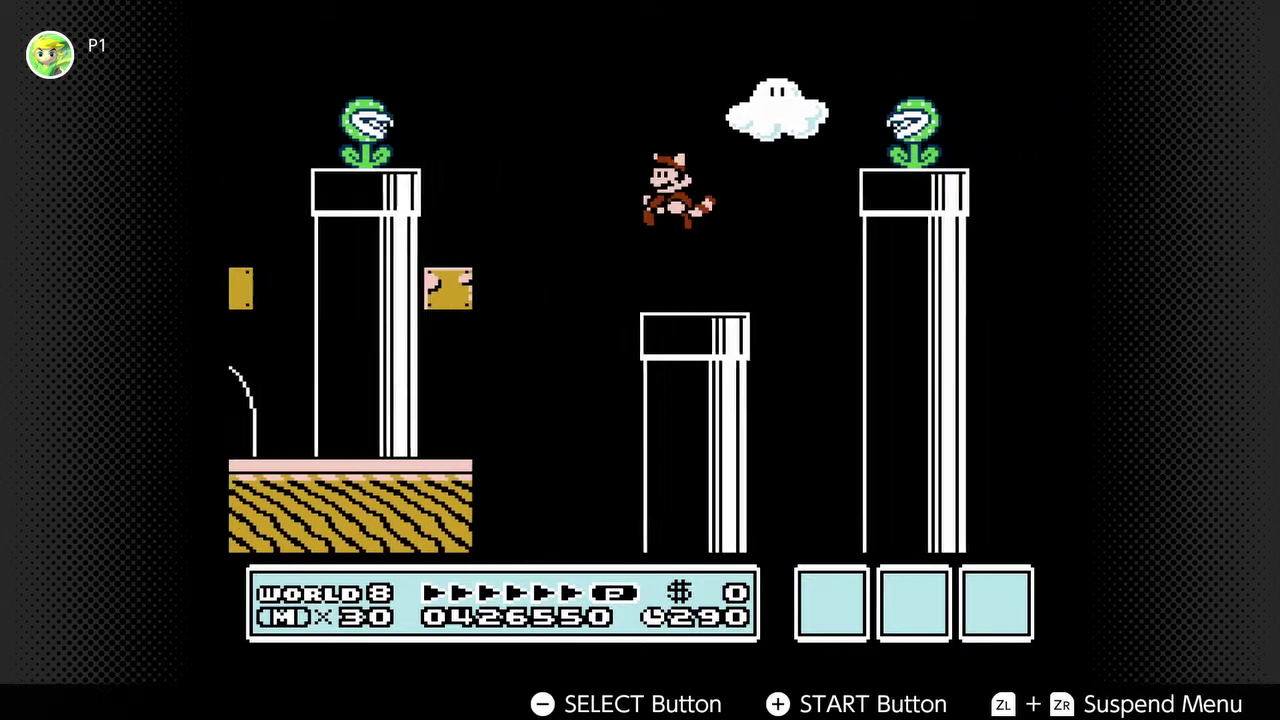
pyautogui.press('a')
pyautogui.press('a')
pyautogui.press('Right')
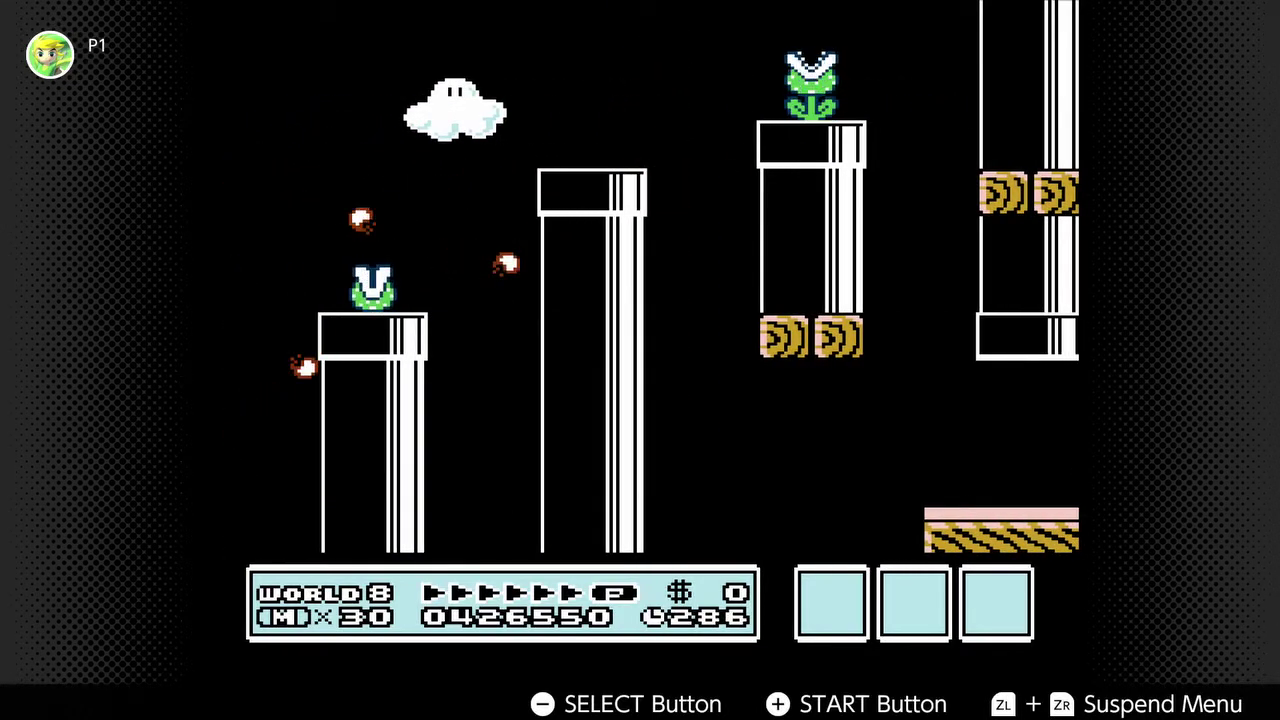
pyautogui.press('Escape')
pyautogui.press('Down')
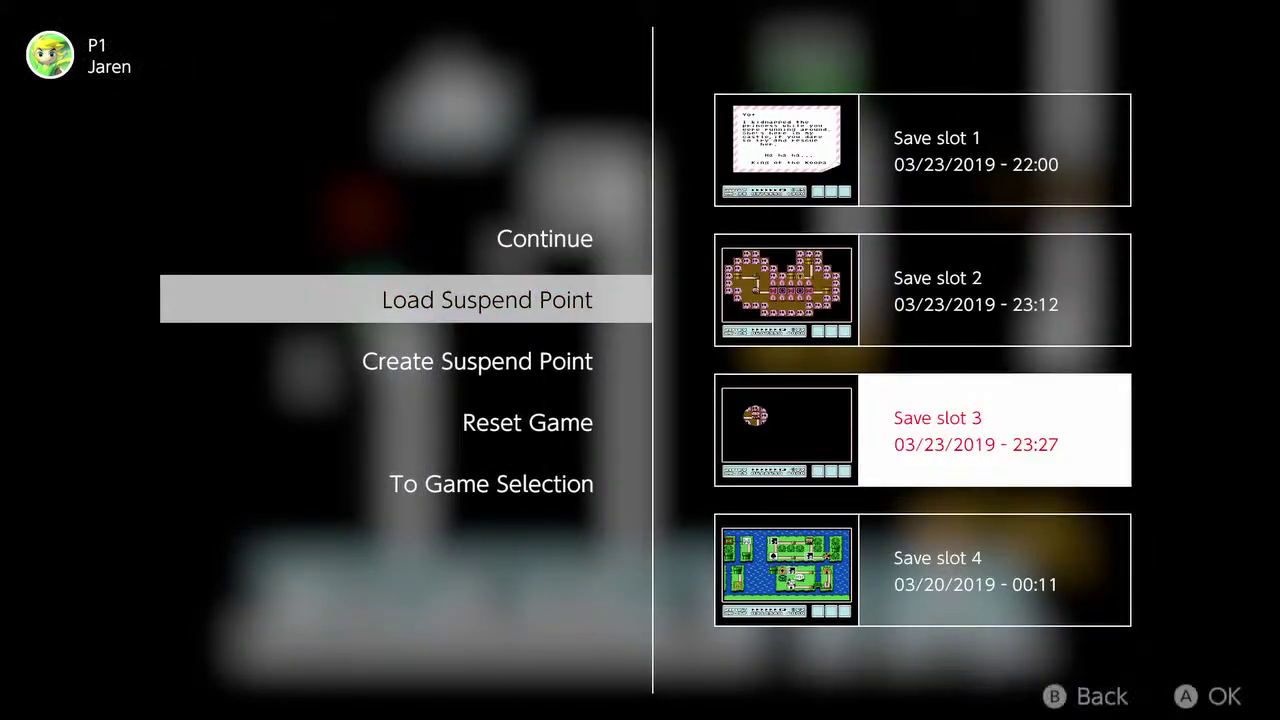
pyautogui.press('a')
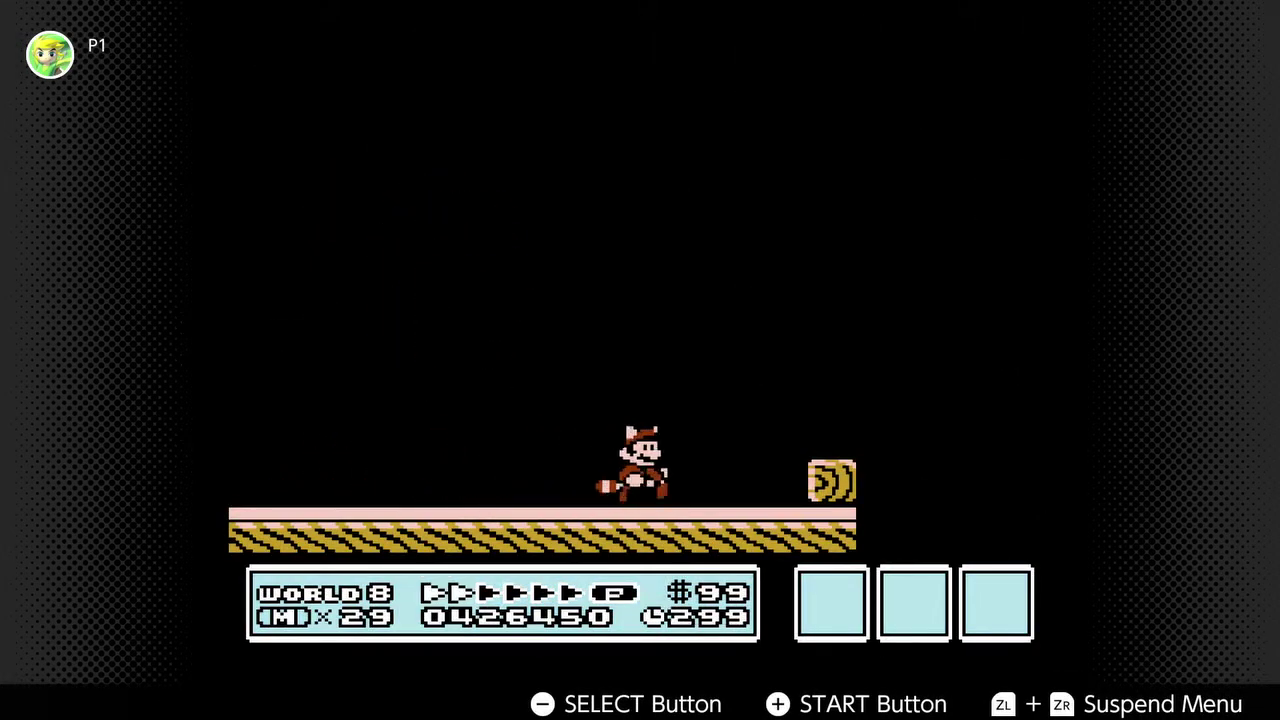
pyautogui.press('Right')
pyautogui.press('a')
pyautogui.press('a')
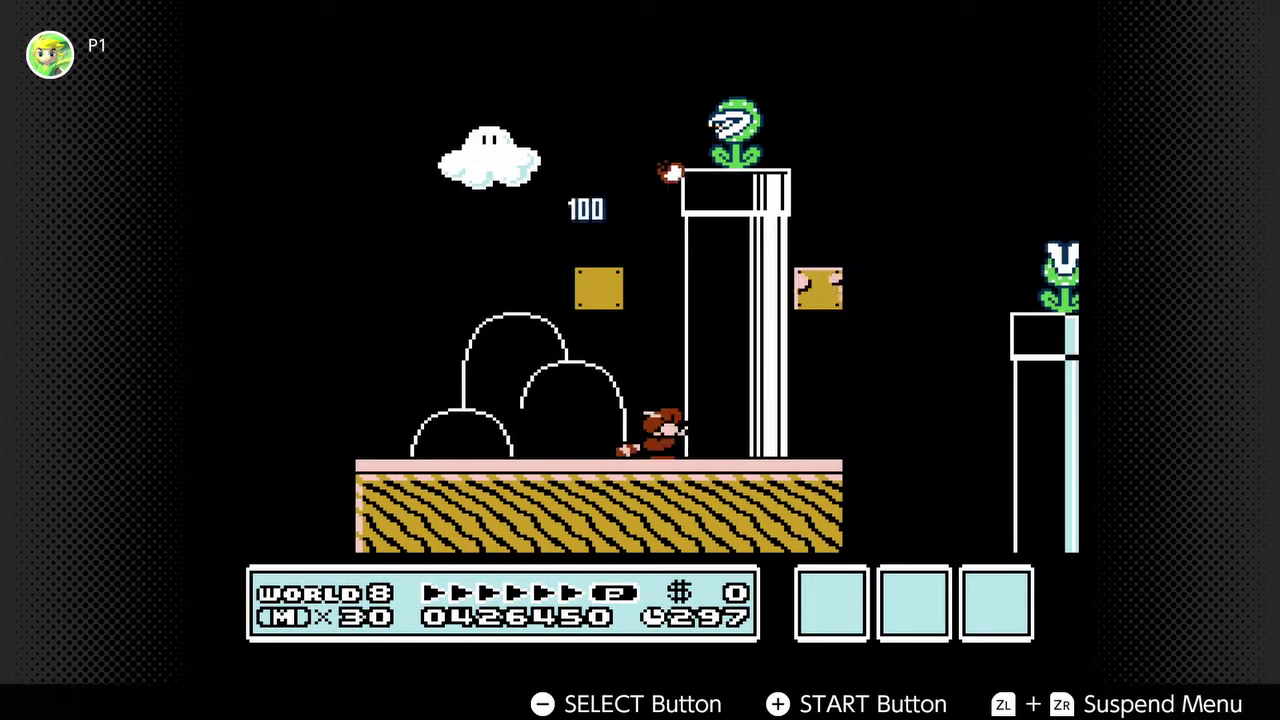
pyautogui.press('a')
pyautogui.press('a')
pyautogui.press('a')
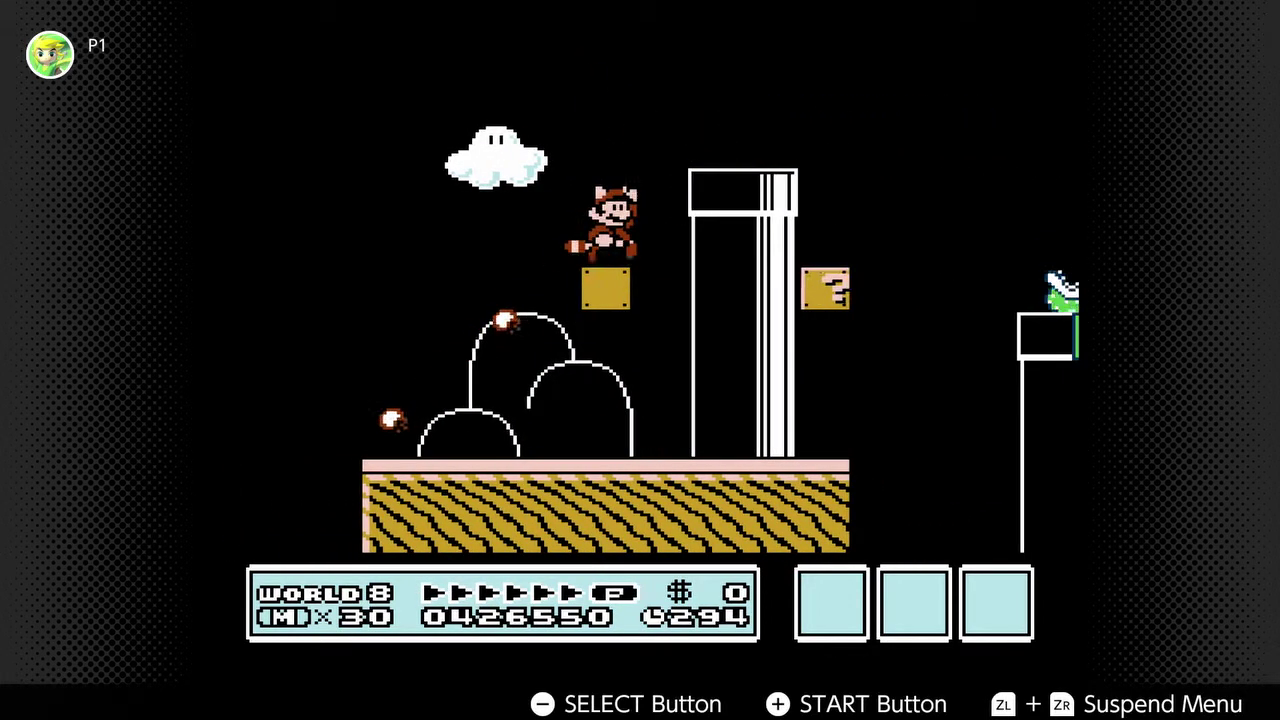
pyautogui.press('a')
pyautogui.press('a')
pyautogui.press('Right')
pyautogui.press('a')
pyautogui.press('a')
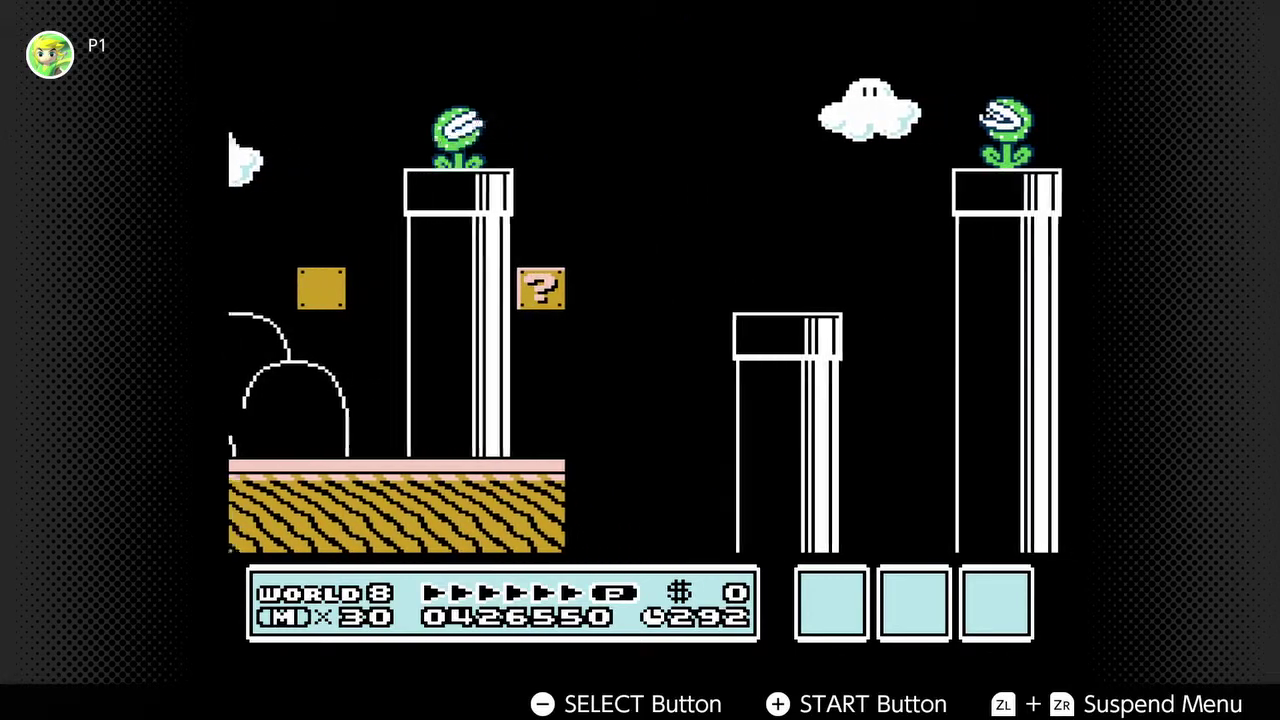
pyautogui.press('a')
pyautogui.press('a')
pyautogui.press('a')
pyautogui.press('Right')
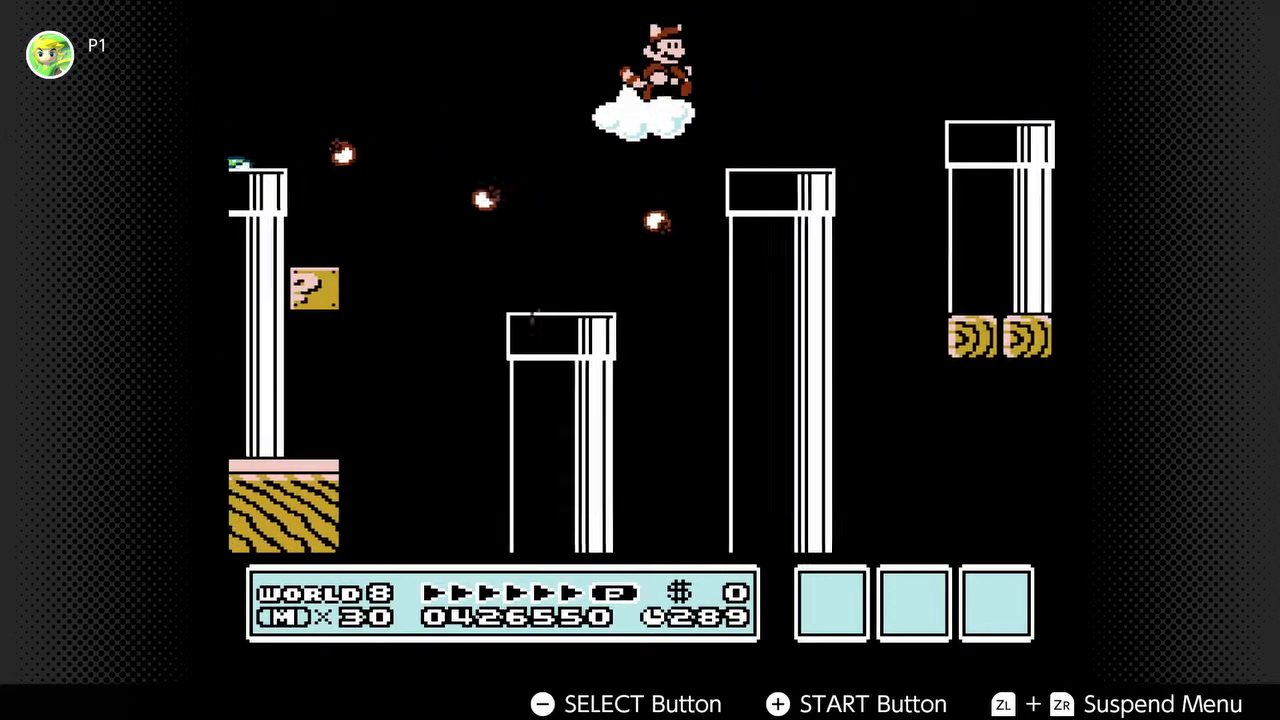
pyautogui.press('Escape')
pyautogui.press('Down')
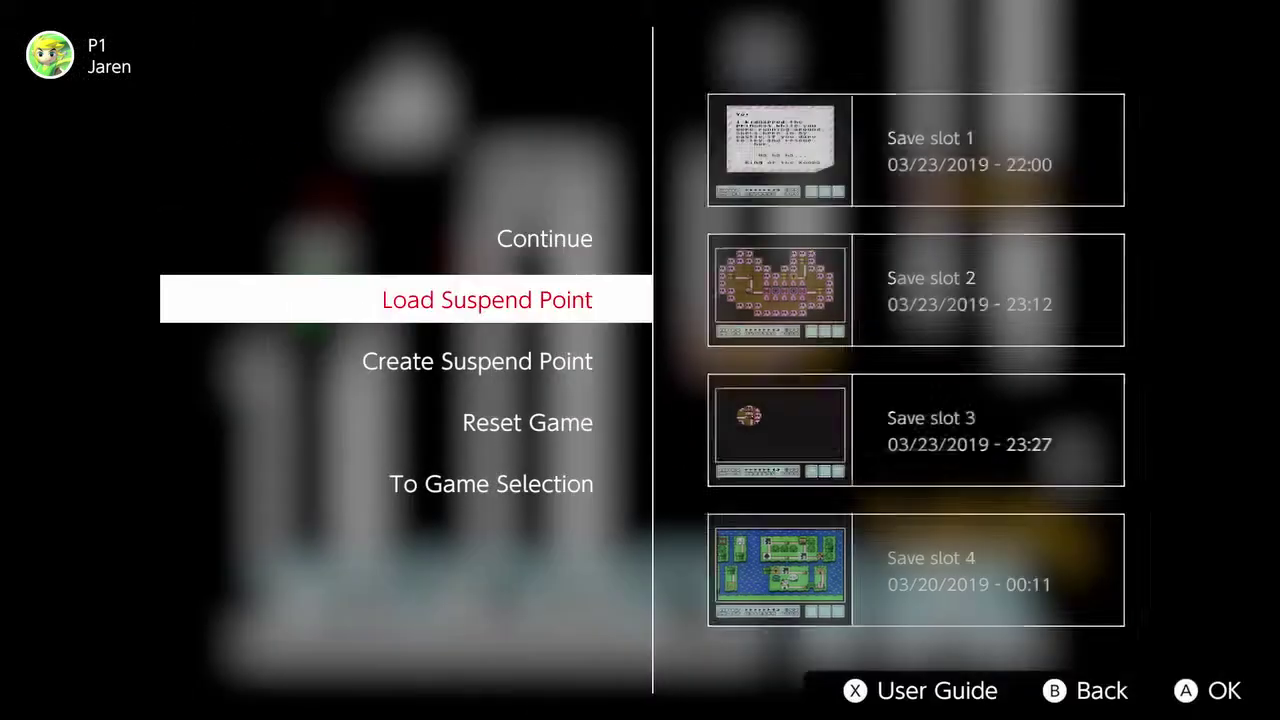
pyautogui.press('Return')
pyautogui.press('Return')
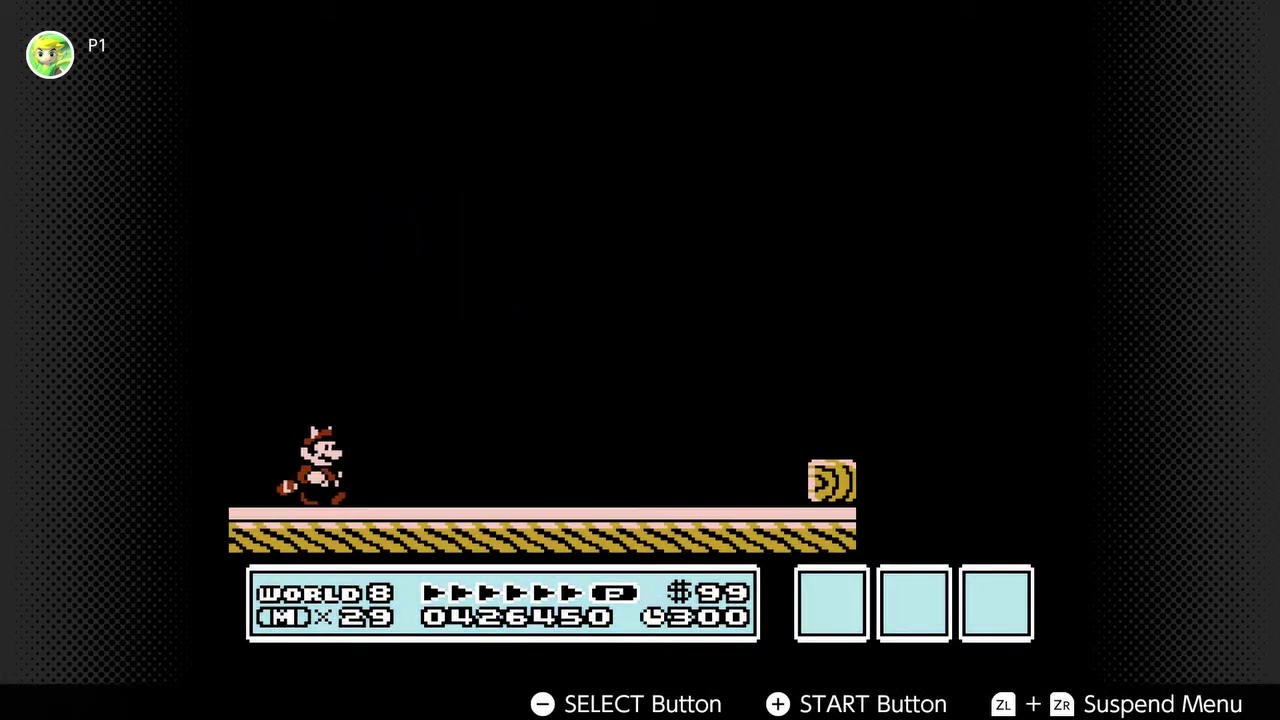
pyautogui.press('Right')
pyautogui.press('space')
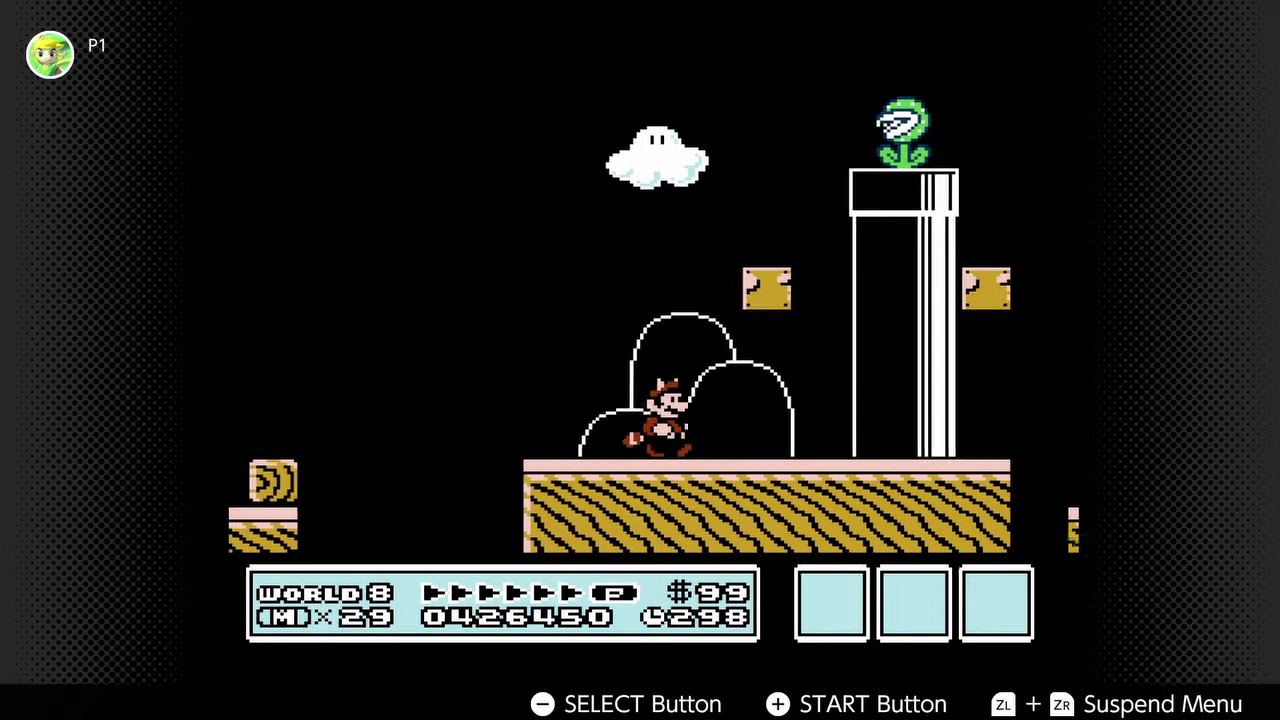
pyautogui.press('space')
pyautogui.press('Right')
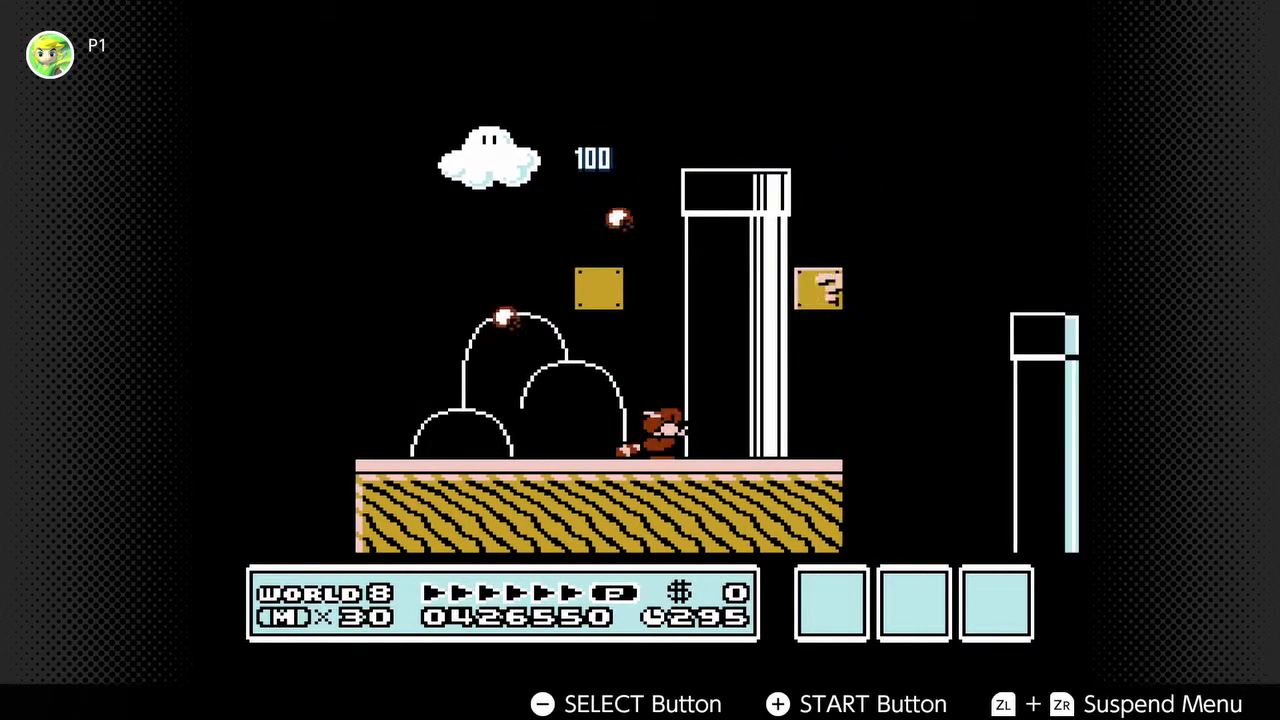
pyautogui.press('space')
pyautogui.press('Right')
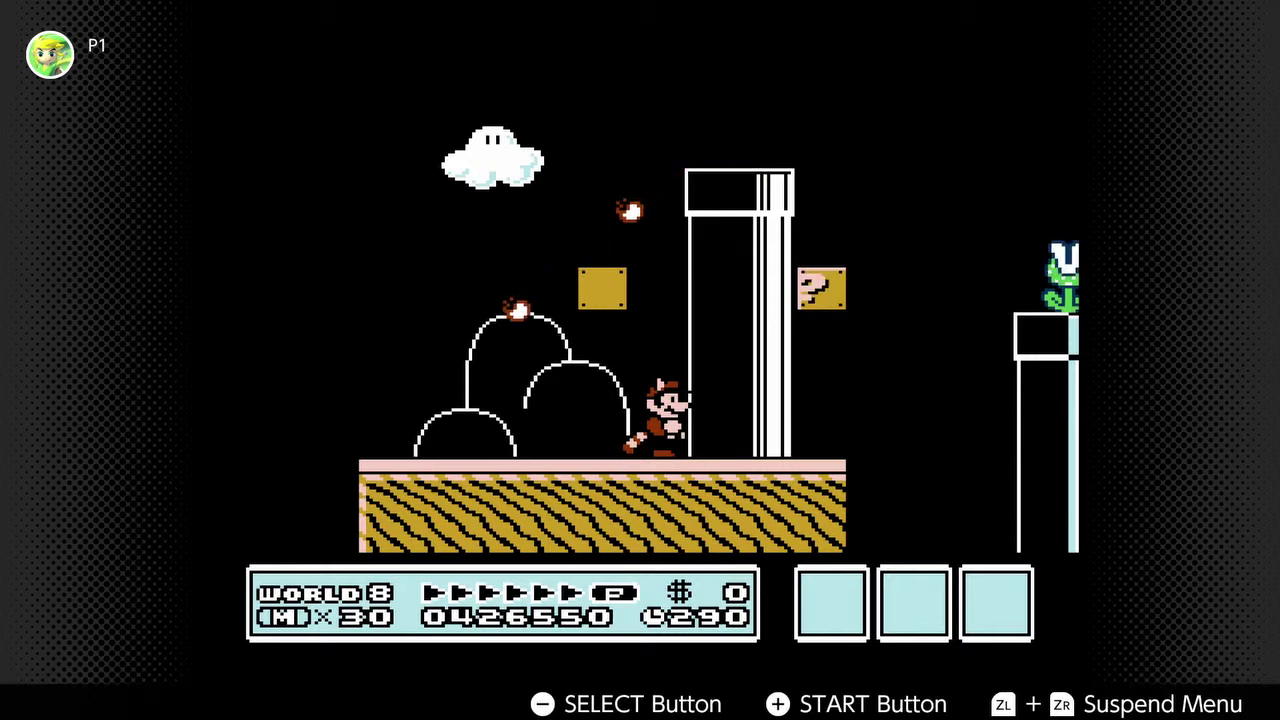
pyautogui.press('space')
pyautogui.press('Right')
pyautogui.press('space')
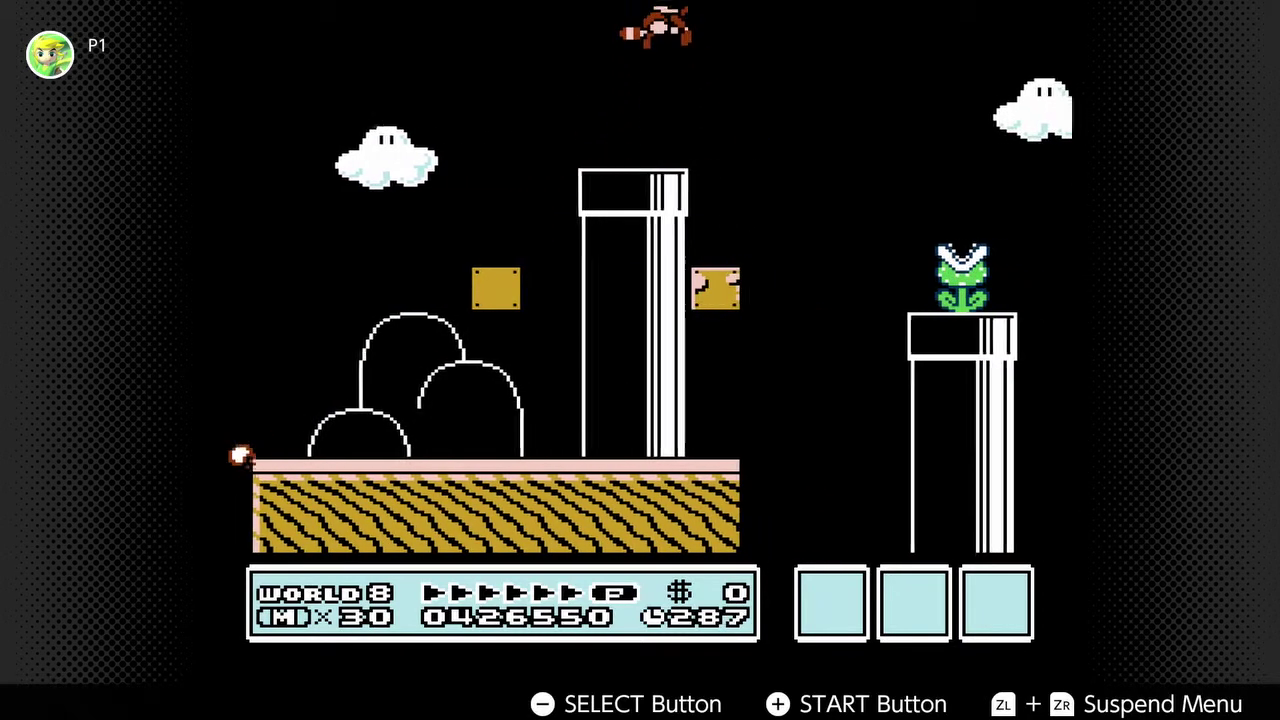
pyautogui.press('Right')
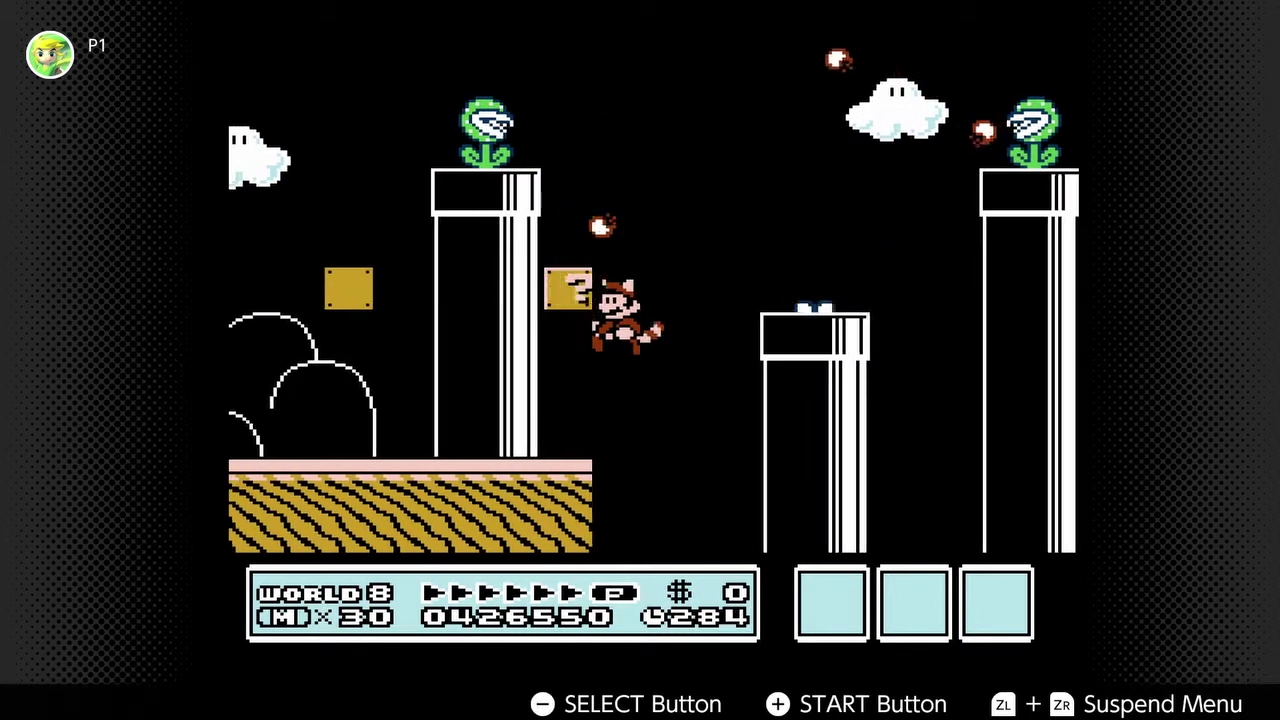
pyautogui.press('Left')
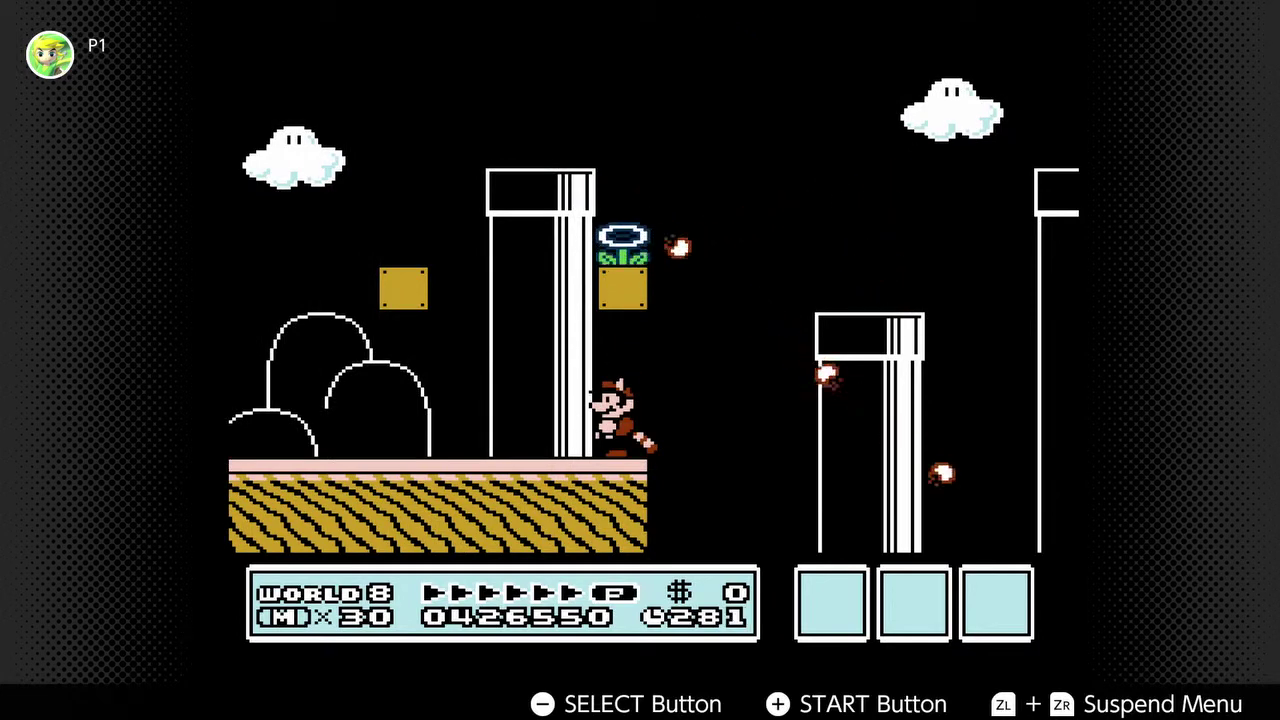
pyautogui.press('space')
pyautogui.press('Left')
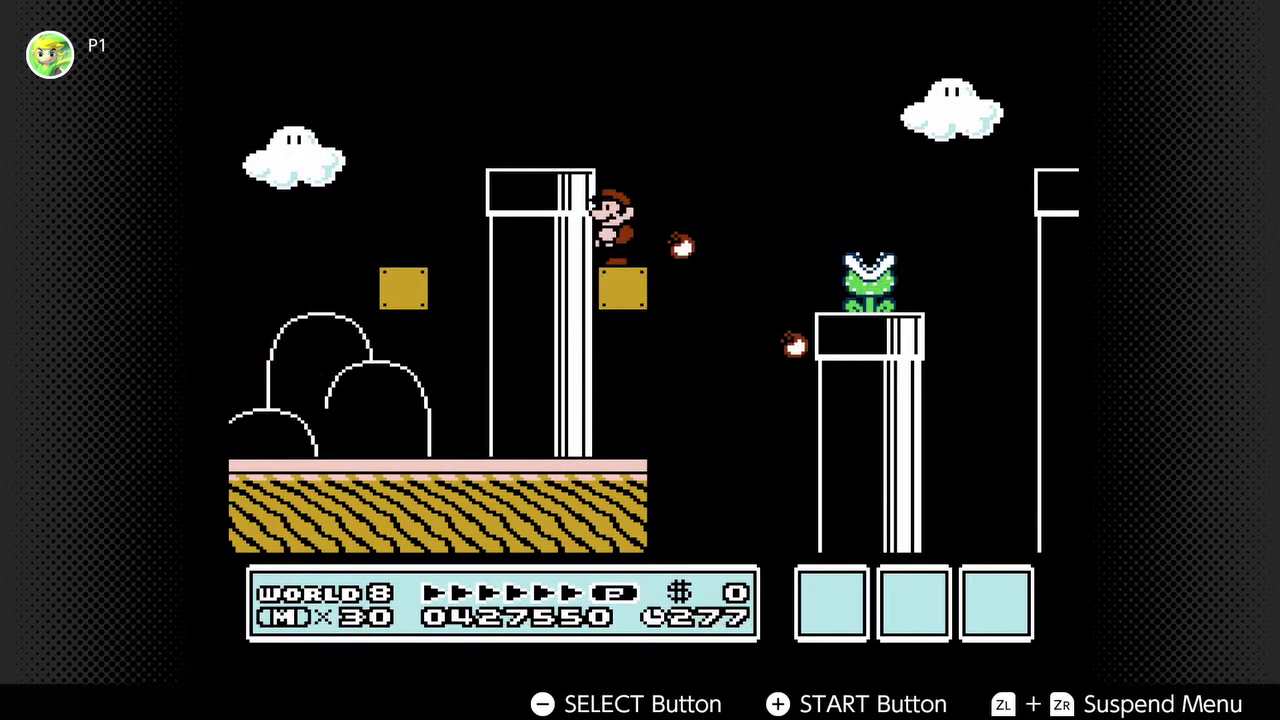
pyautogui.press('Right')
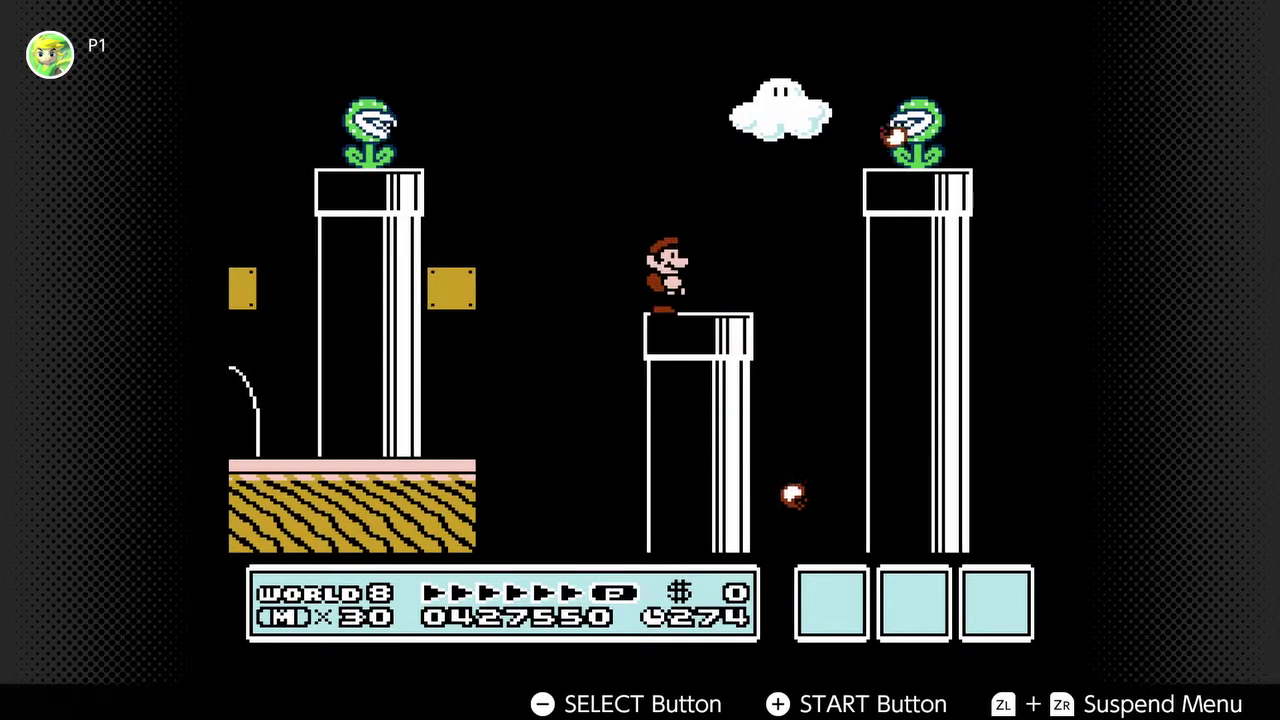
pyautogui.press('space')
pyautogui.press('Right')
pyautogui.press('Right')
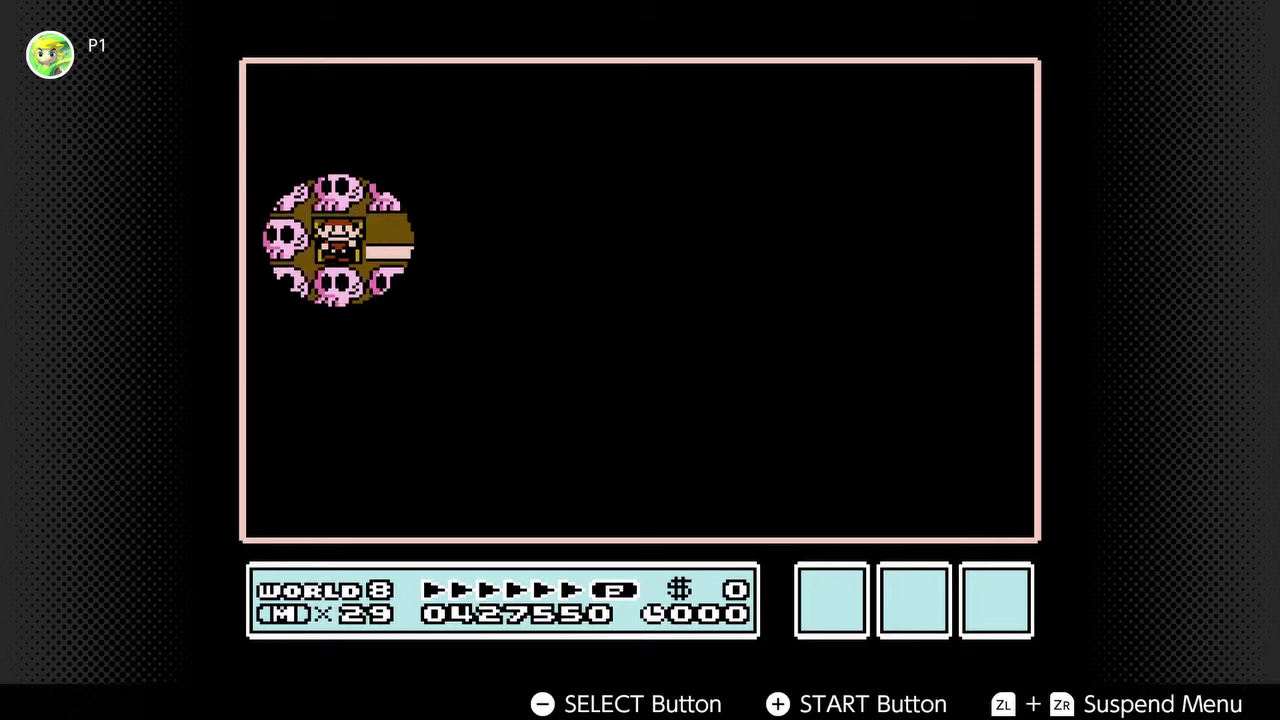
pyautogui.press('Escape')
pyautogui.press('Down')
pyautogui.press('Return')
pyautogui.press('Return')
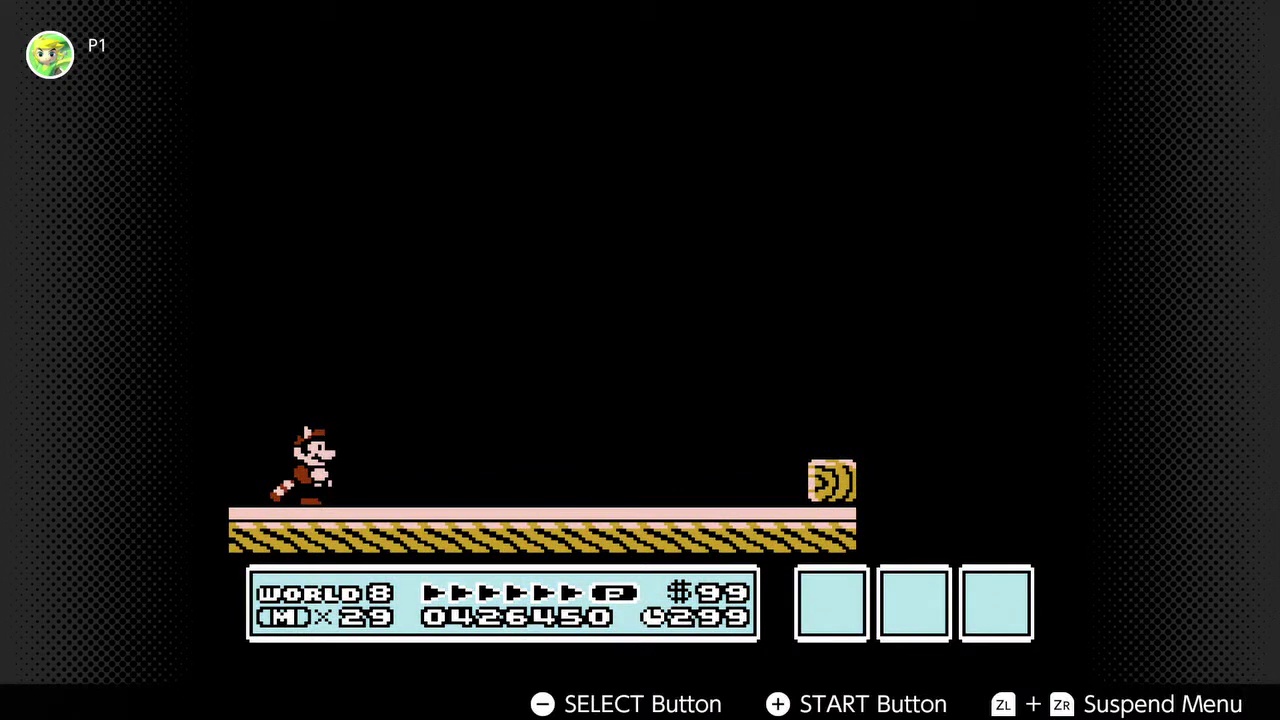
pyautogui.press('Right')
pyautogui.press('z')
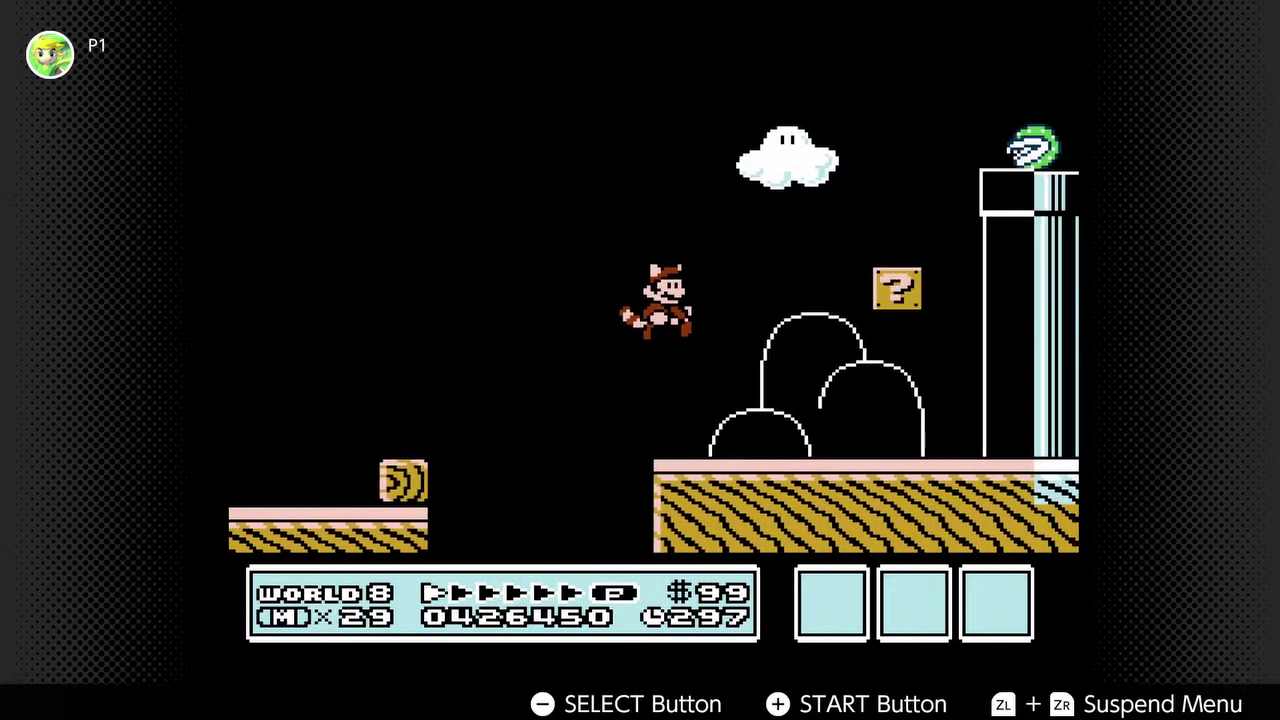
pyautogui.press('Down')
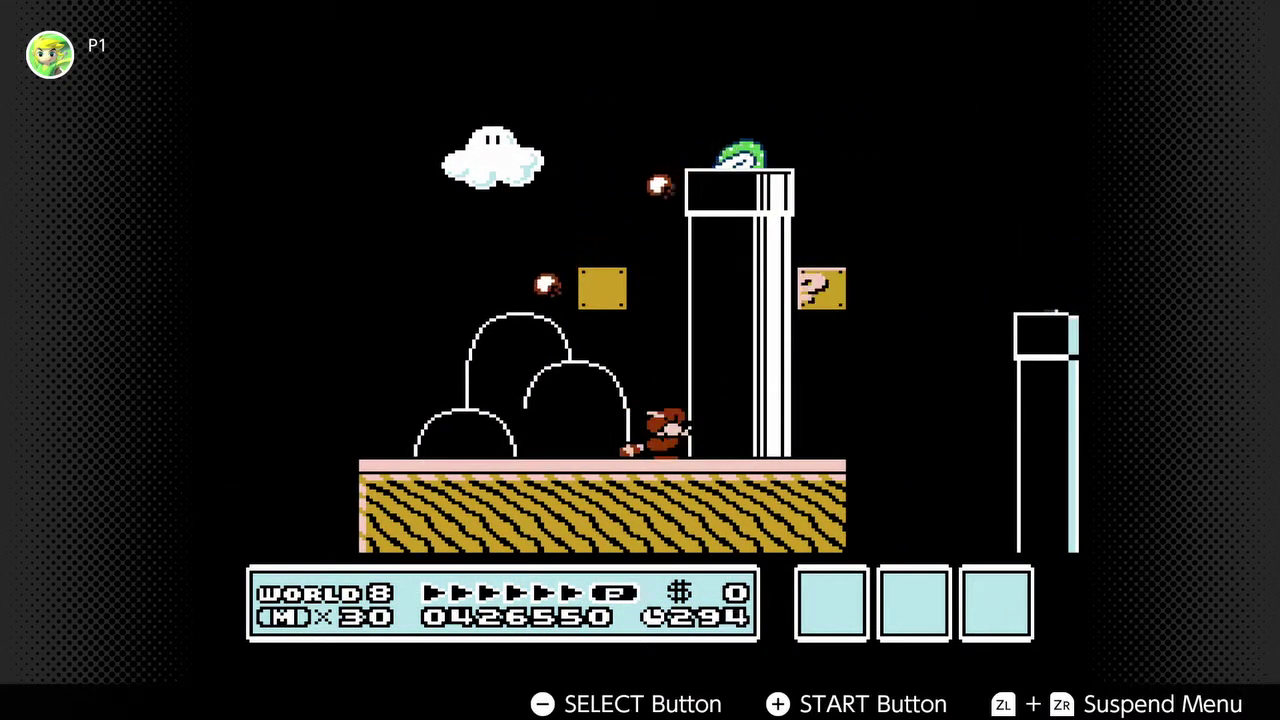
pyautogui.press('z')
pyautogui.press('z')
pyautogui.press('z')
pyautogui.press('z')
pyautogui.press('z')
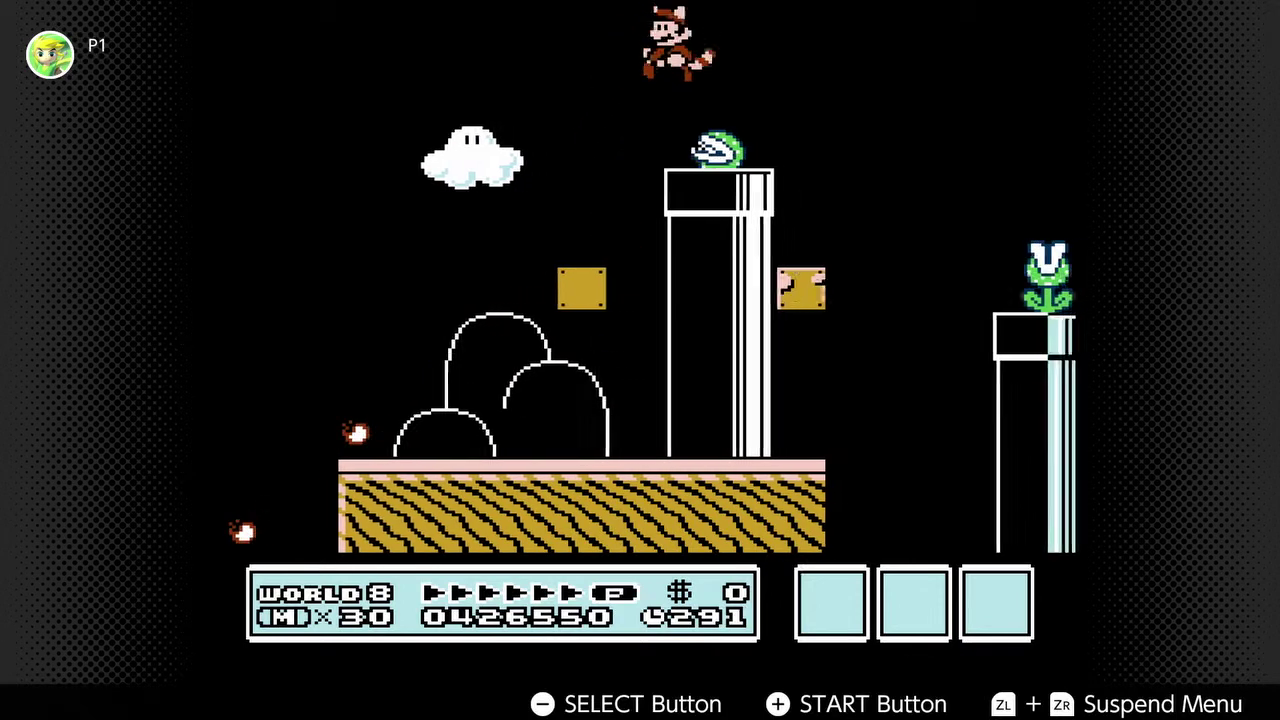
pyautogui.press('z')
pyautogui.press('Right')
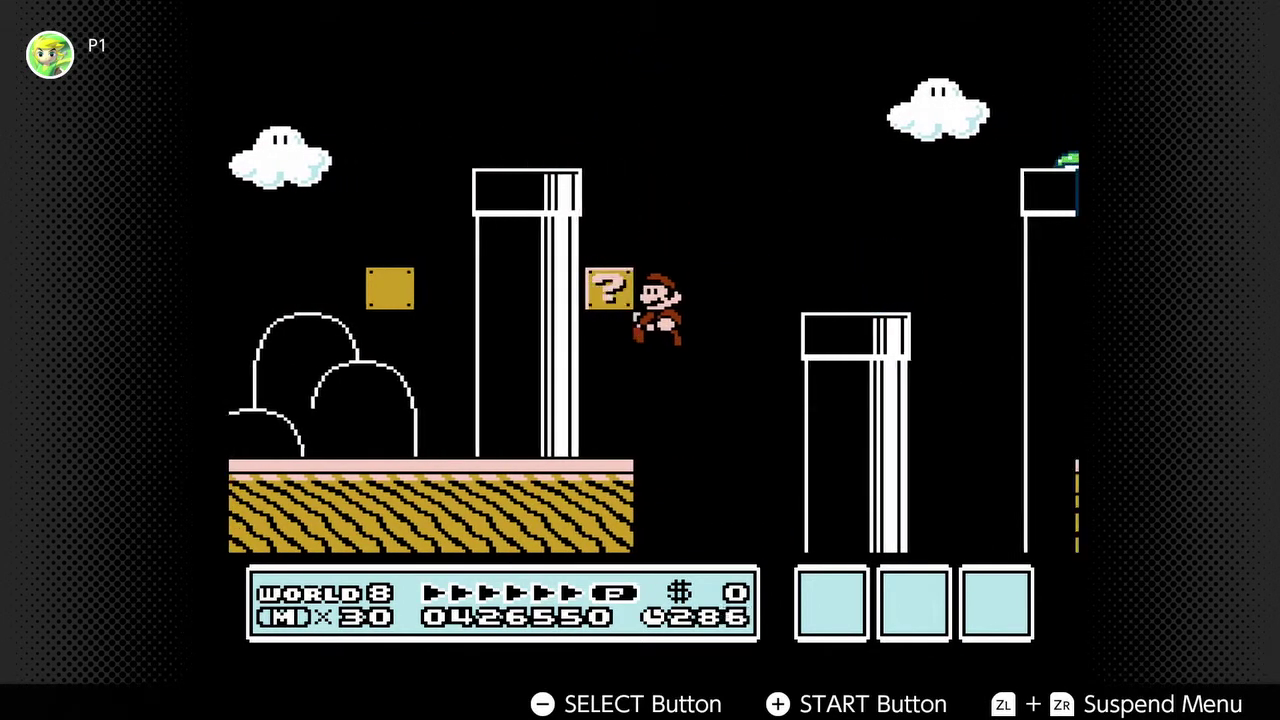
pyautogui.press('Escape')
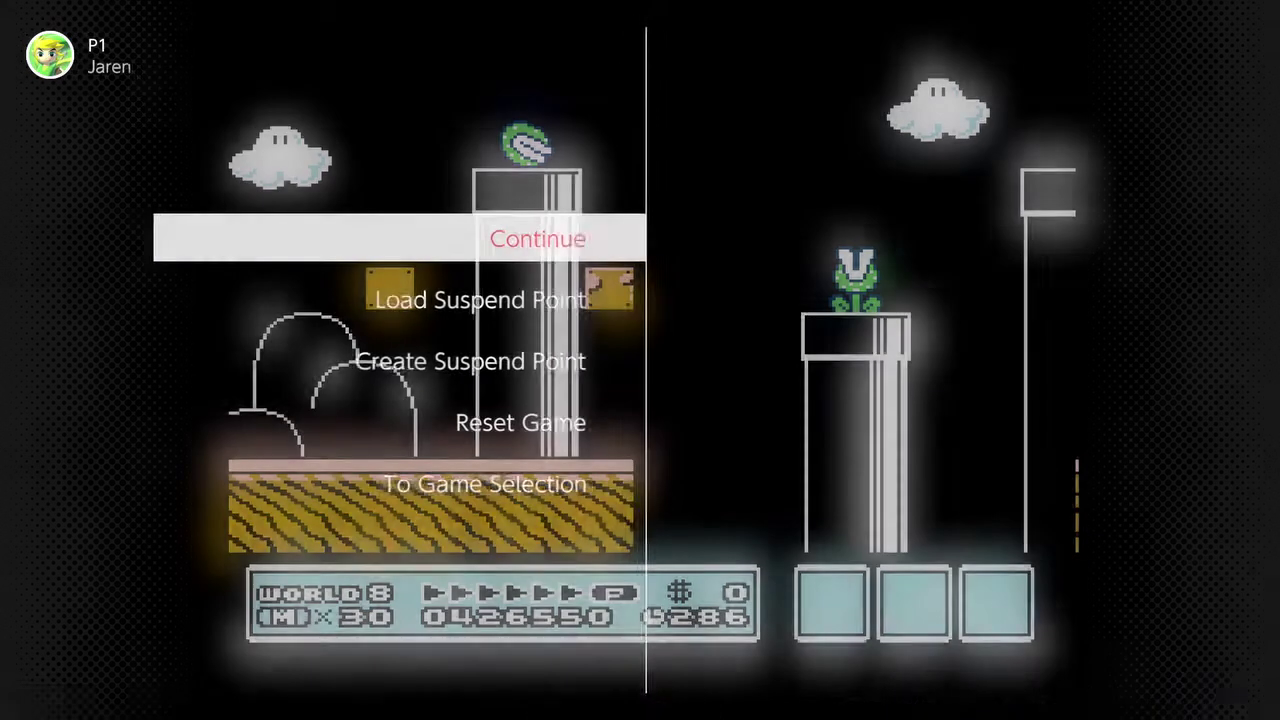
pyautogui.press('Down')
pyautogui.press('Return')
pyautogui.press('Return')
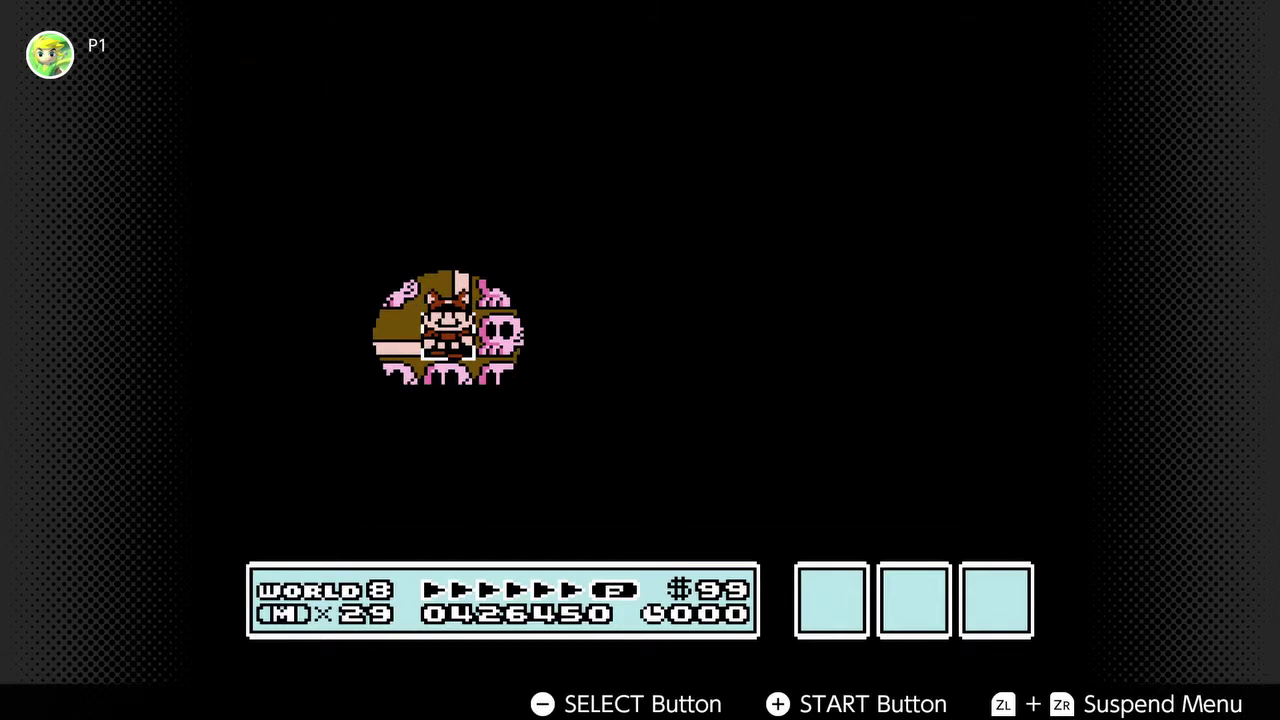
pyautogui.press('Right')
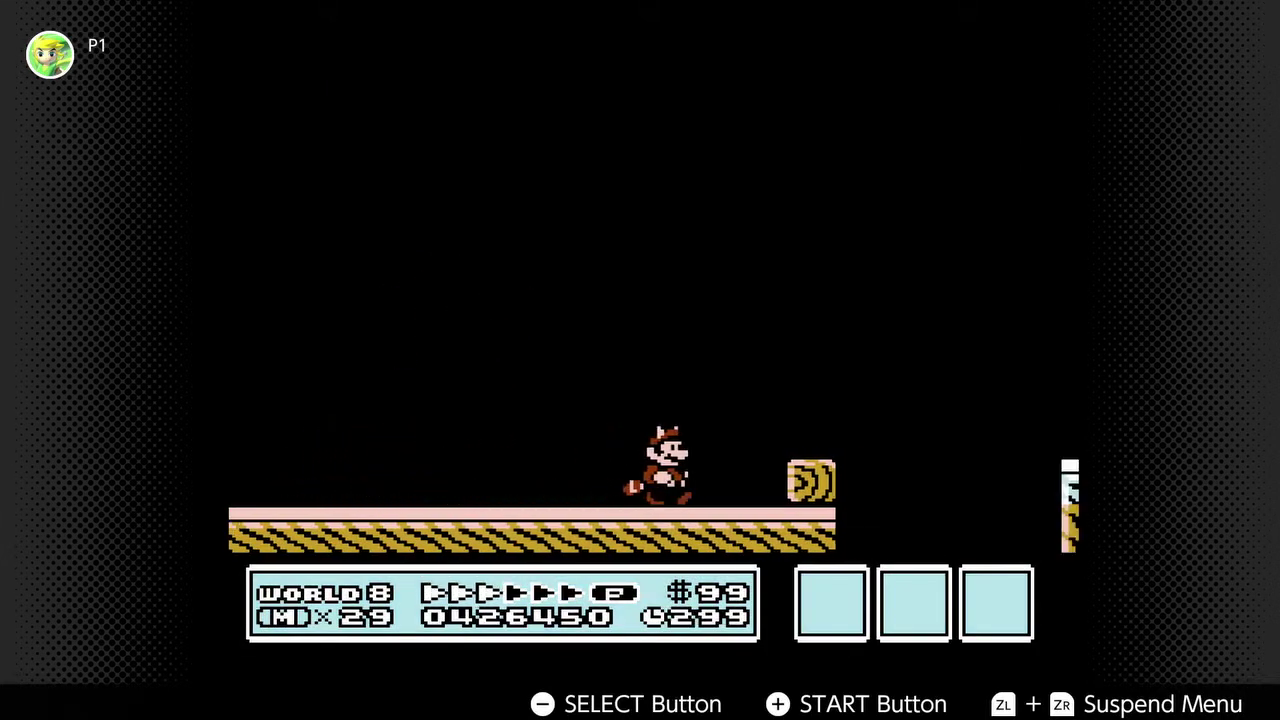
pyautogui.press('x')
pyautogui.press('Right')
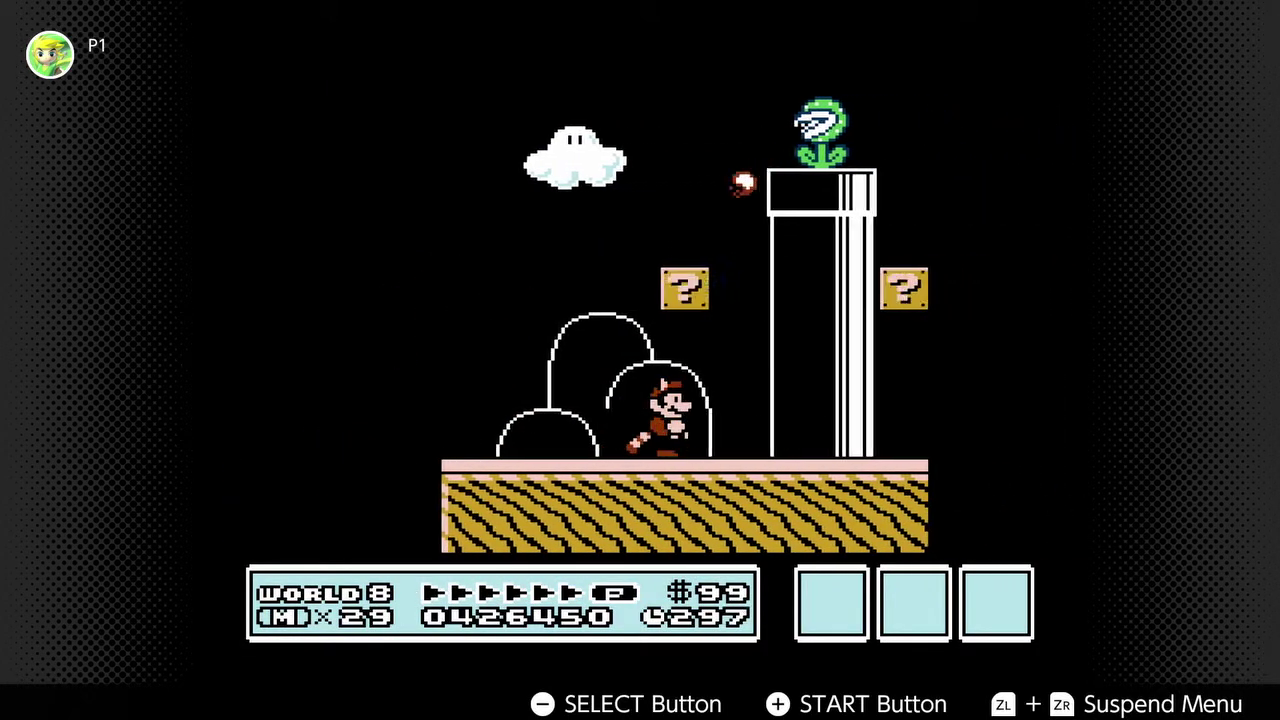
pyautogui.press('x')
pyautogui.press('Right')
pyautogui.press('Down')
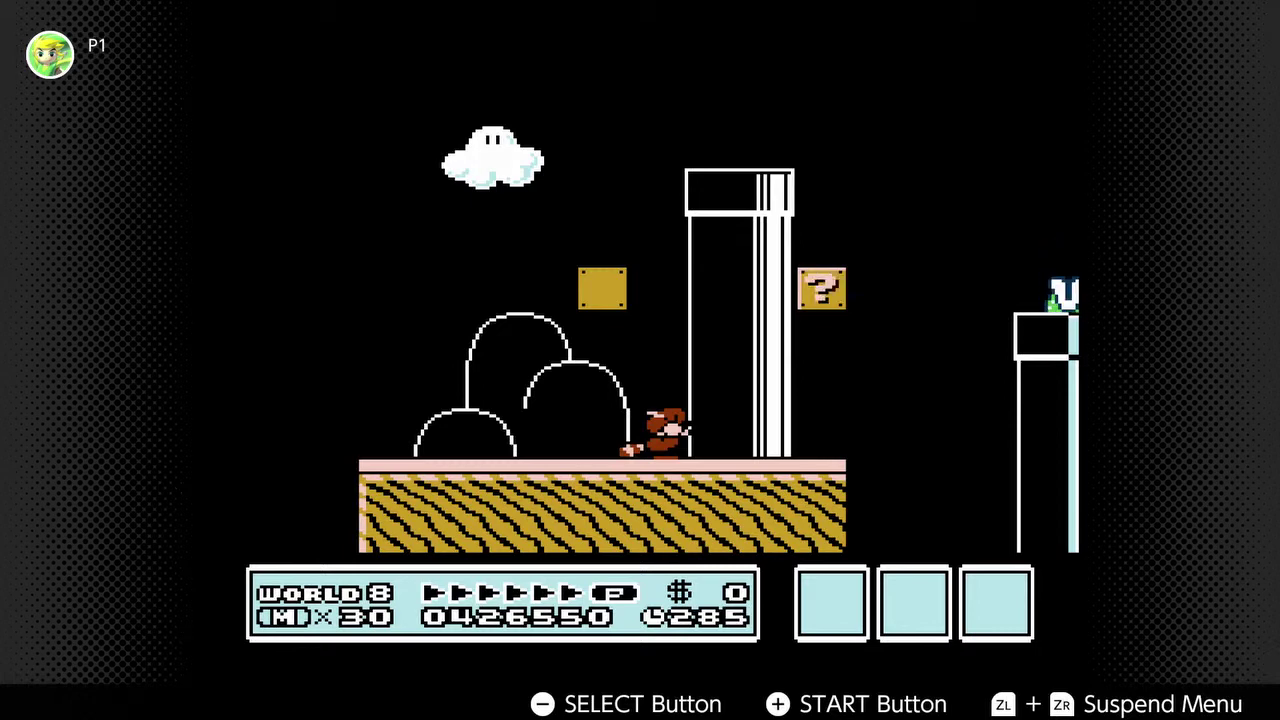
pyautogui.press('x')
pyautogui.press('Left')
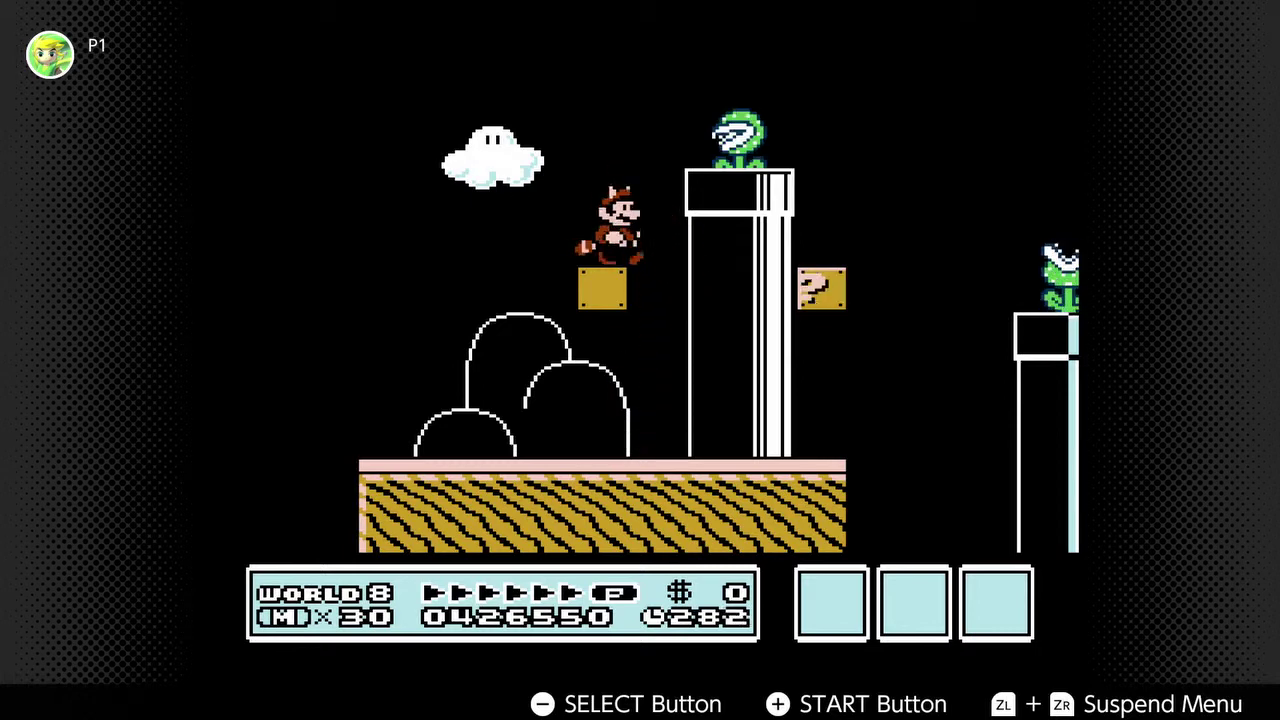
pyautogui.press('Right')
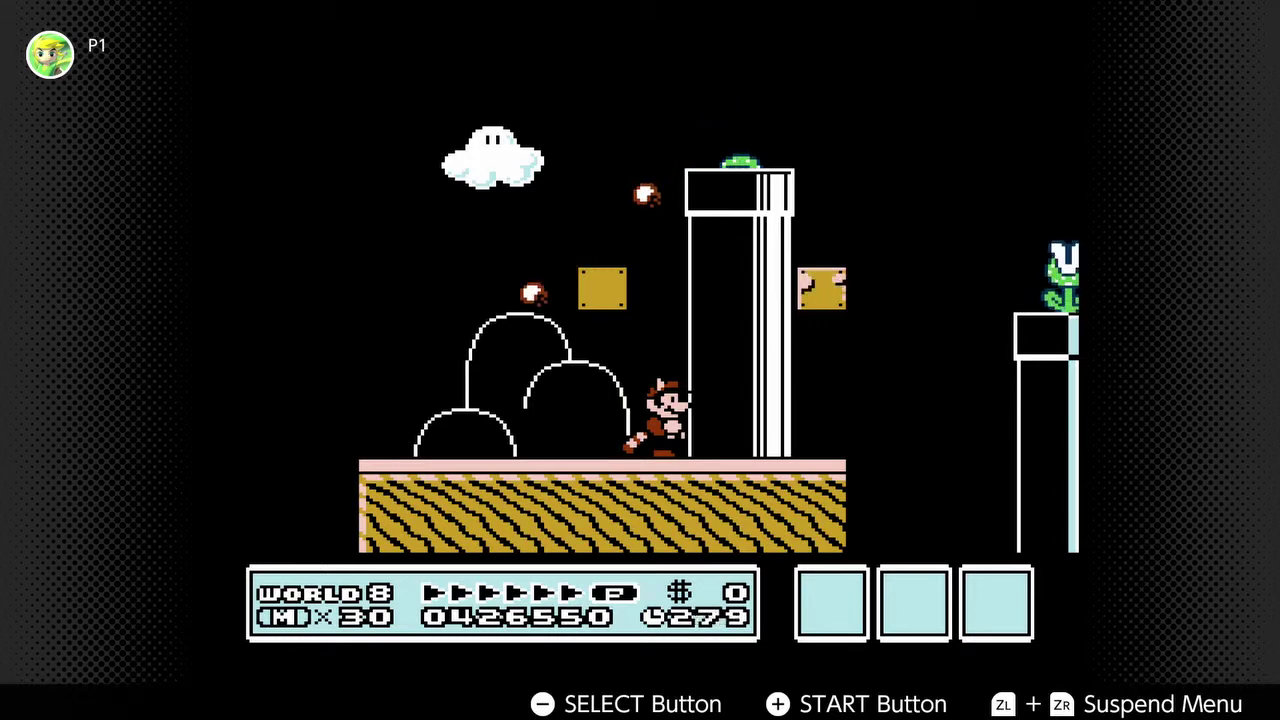
pyautogui.press('x')
pyautogui.press('Right')
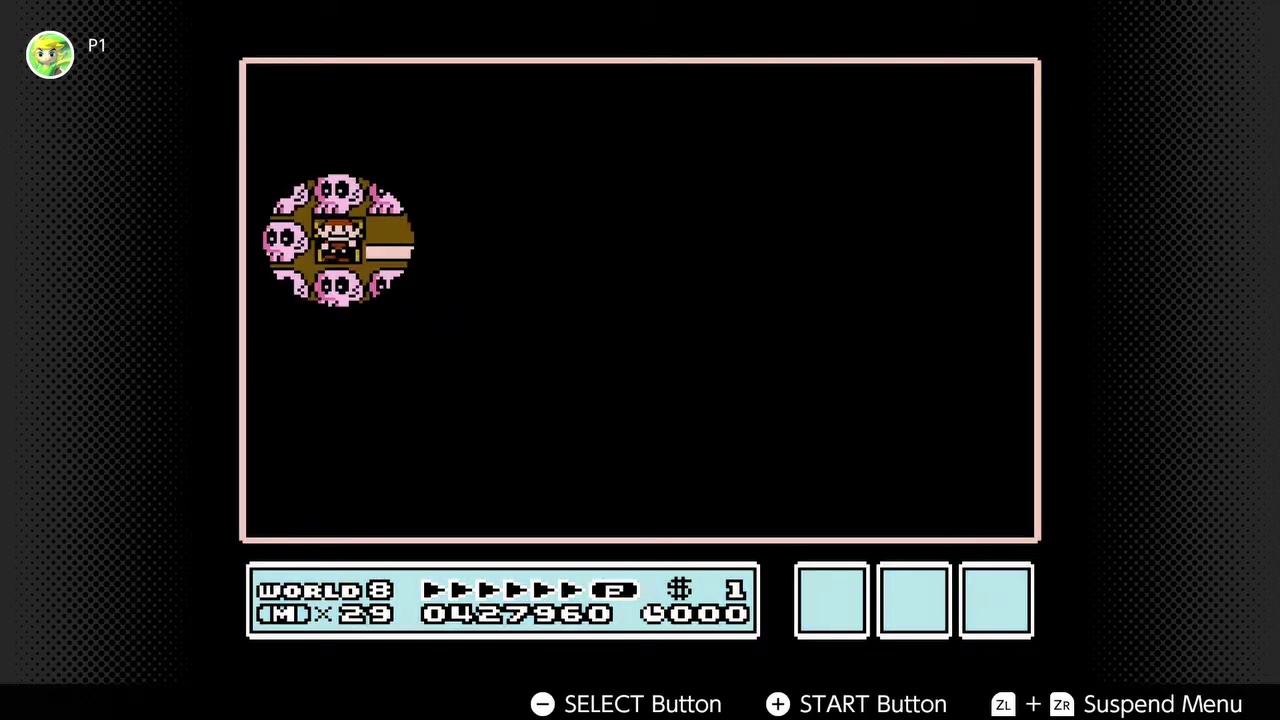
pyautogui.press('Right')
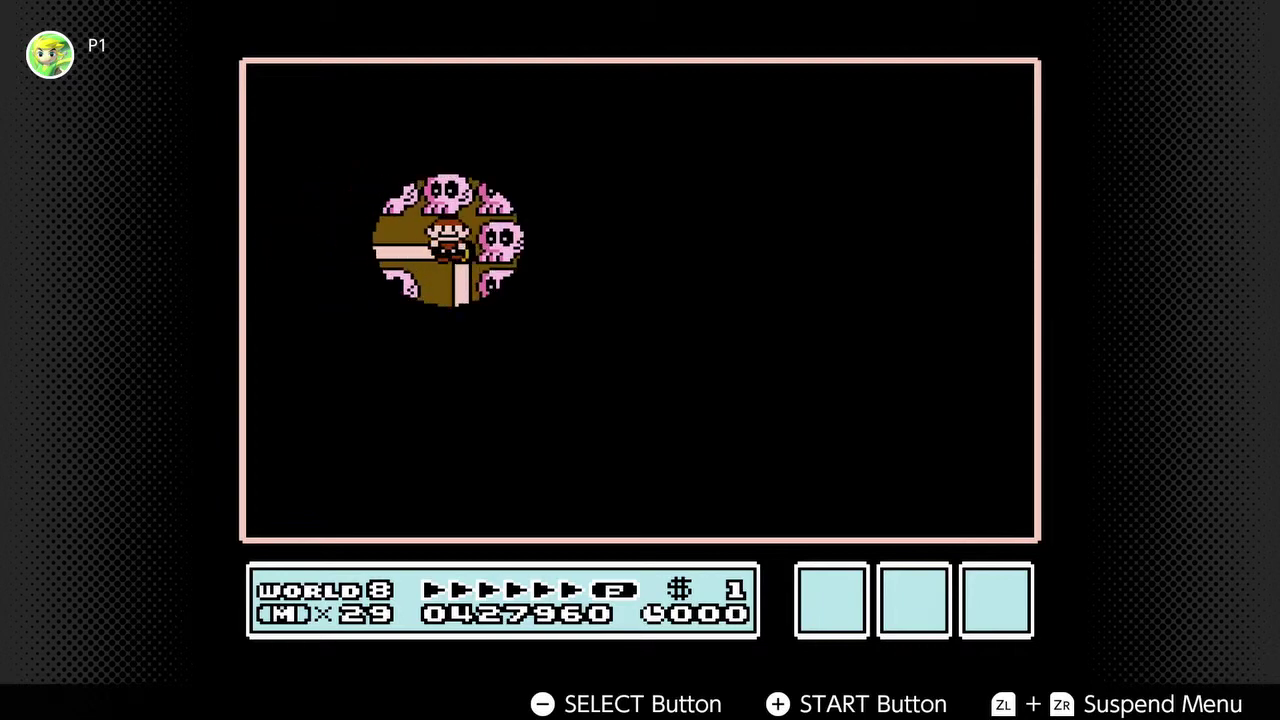
pyautogui.press('Escape')
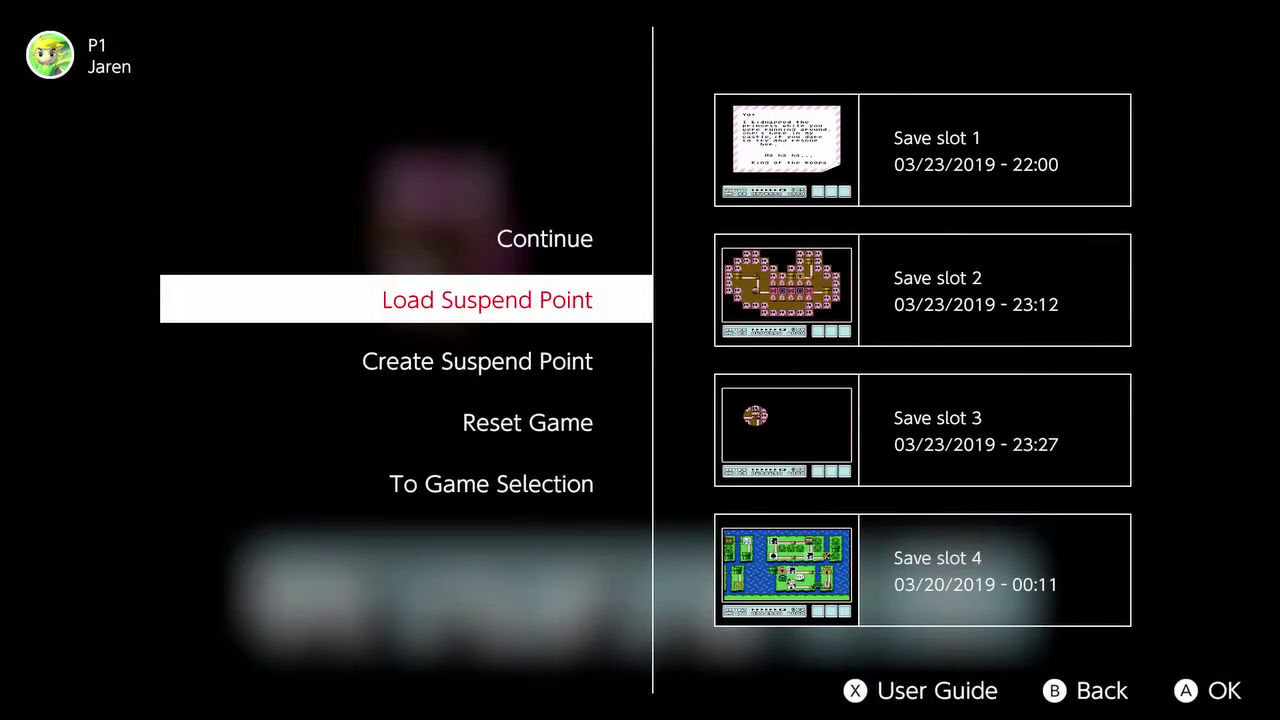
pyautogui.press('Right')
pyautogui.press('Return')
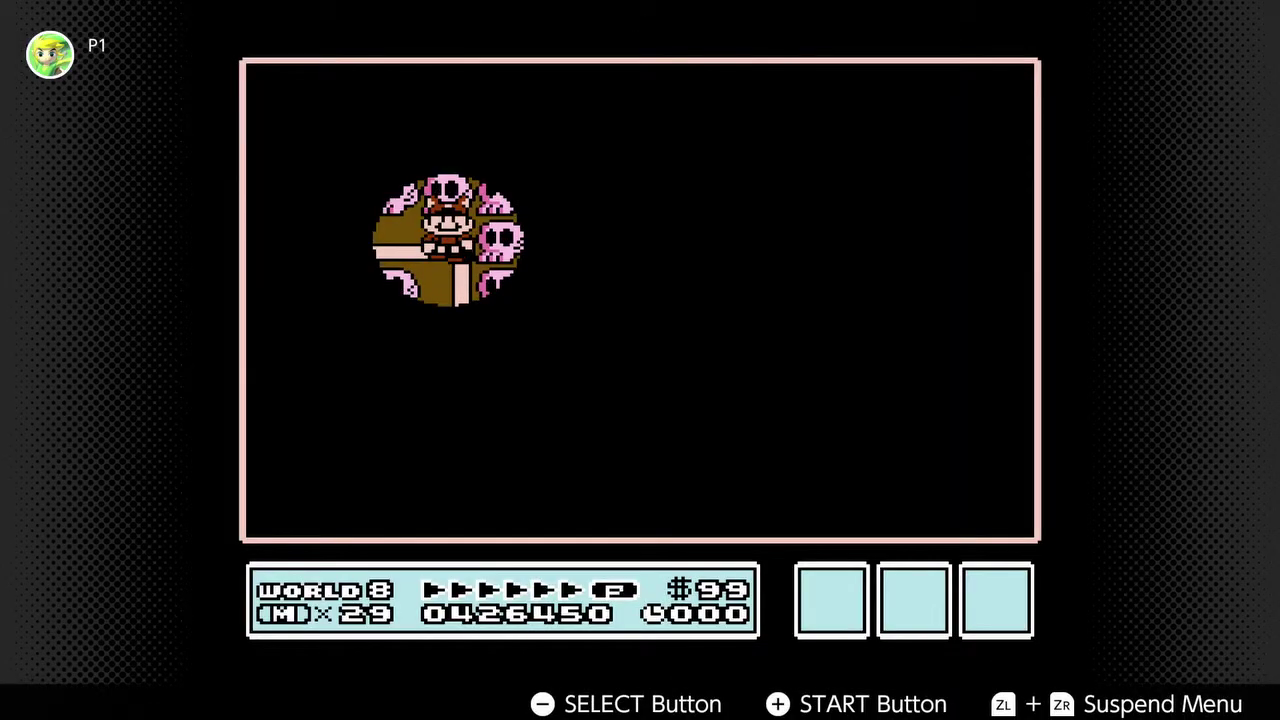
pyautogui.press('Down')
pyautogui.press('Return')
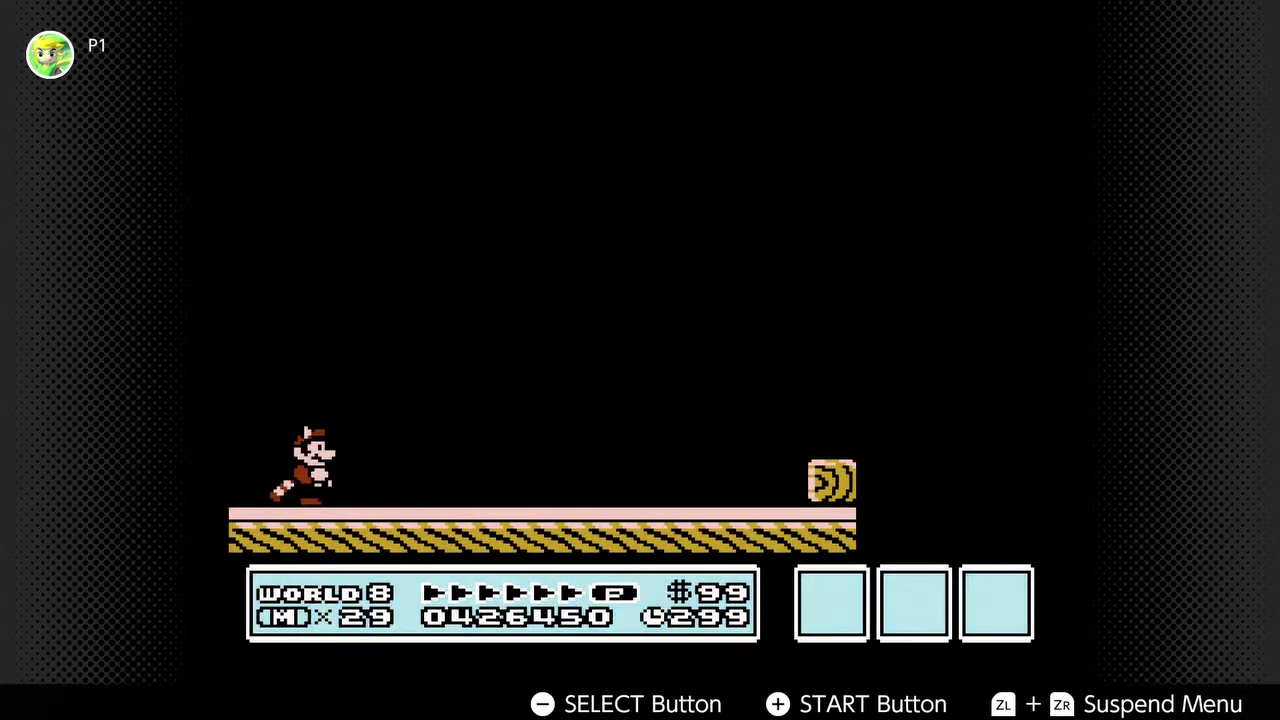
pyautogui.press('space')
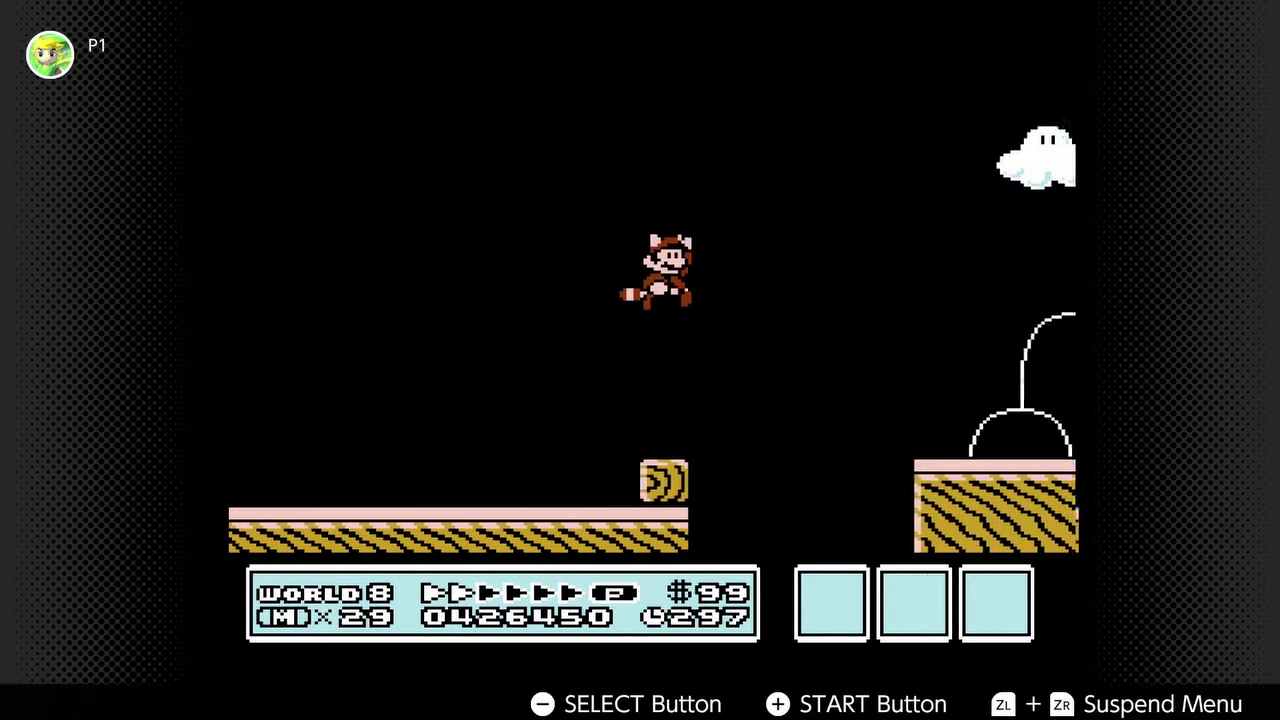
pyautogui.press('Right')
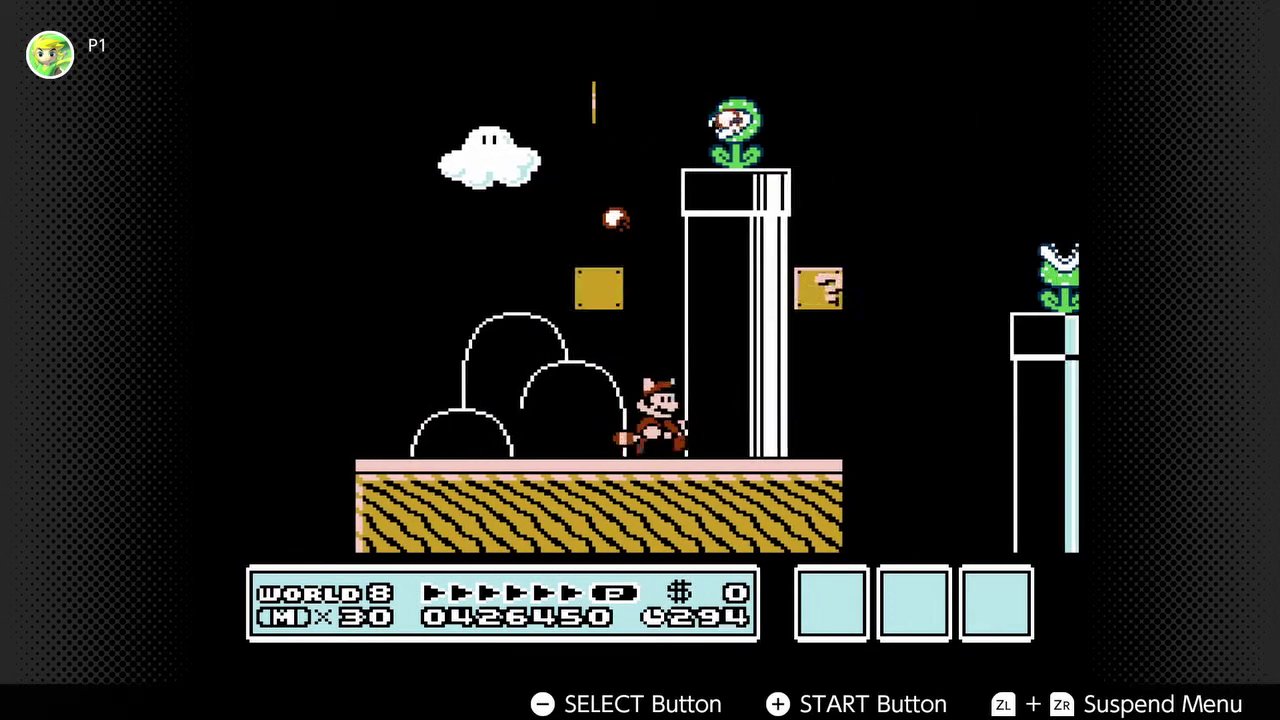
pyautogui.press('space')
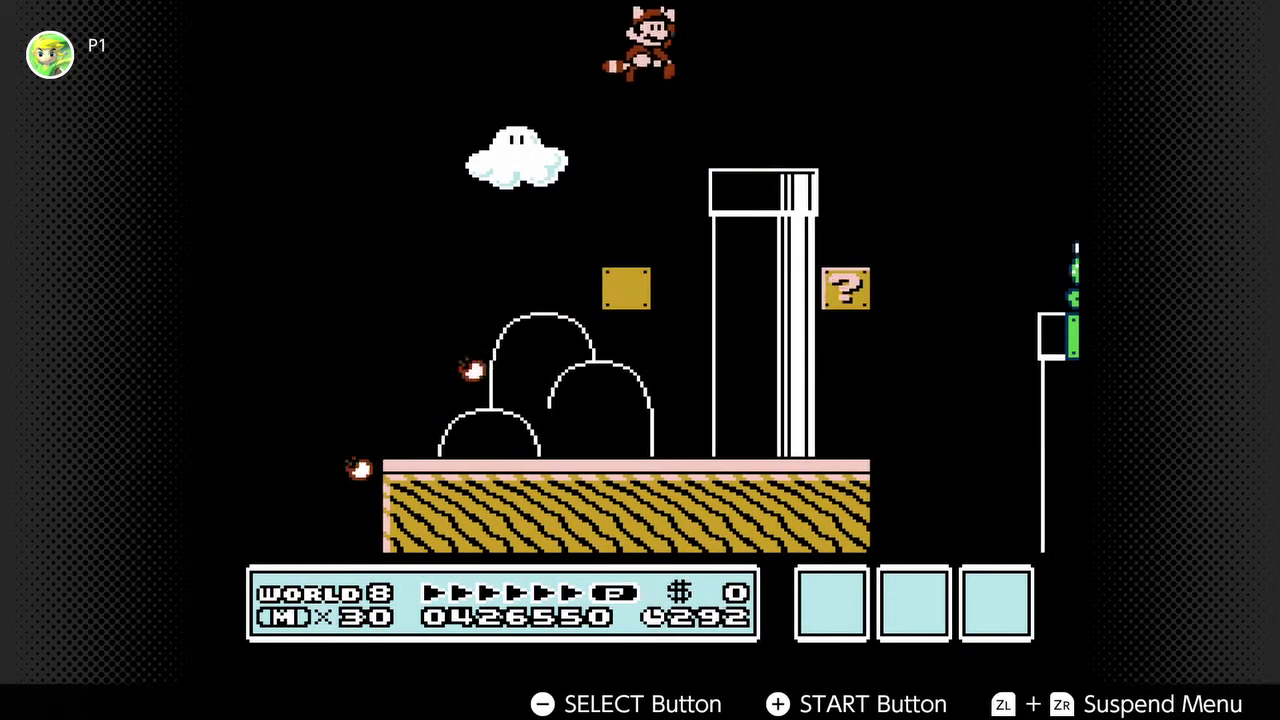
pyautogui.press('space')
pyautogui.press('Right')
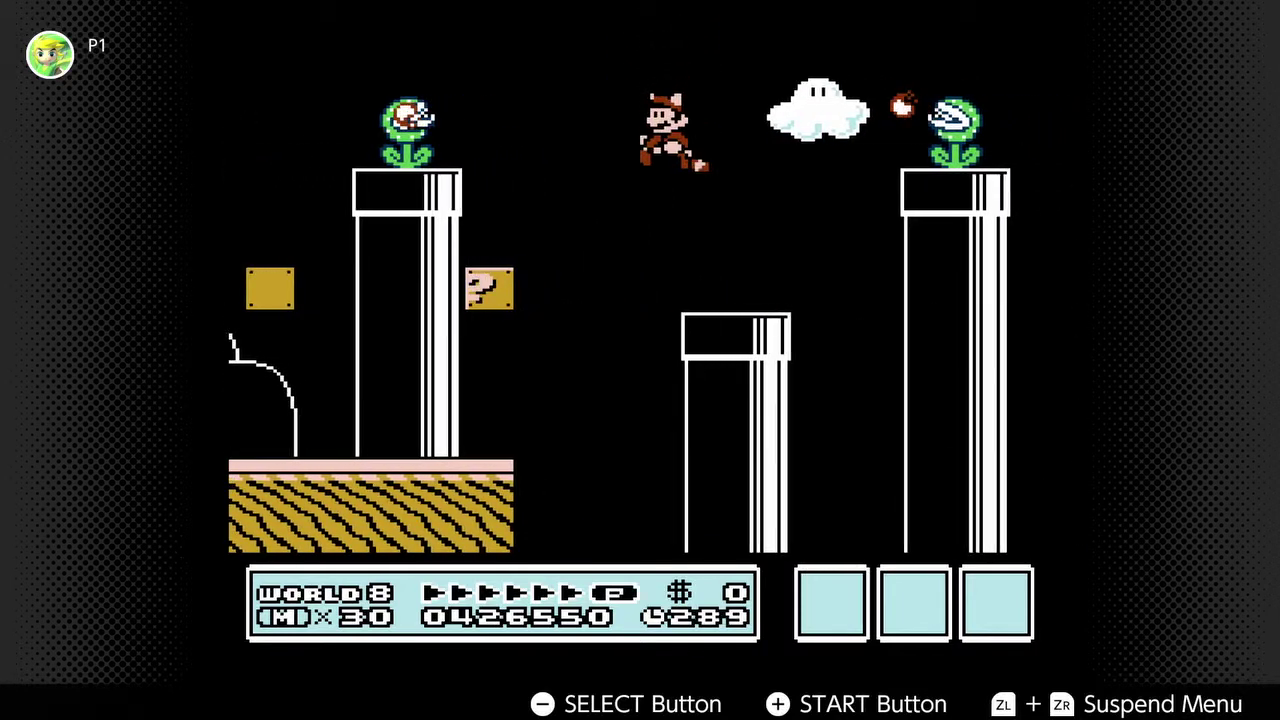
pyautogui.press('Left')
pyautogui.press('space')
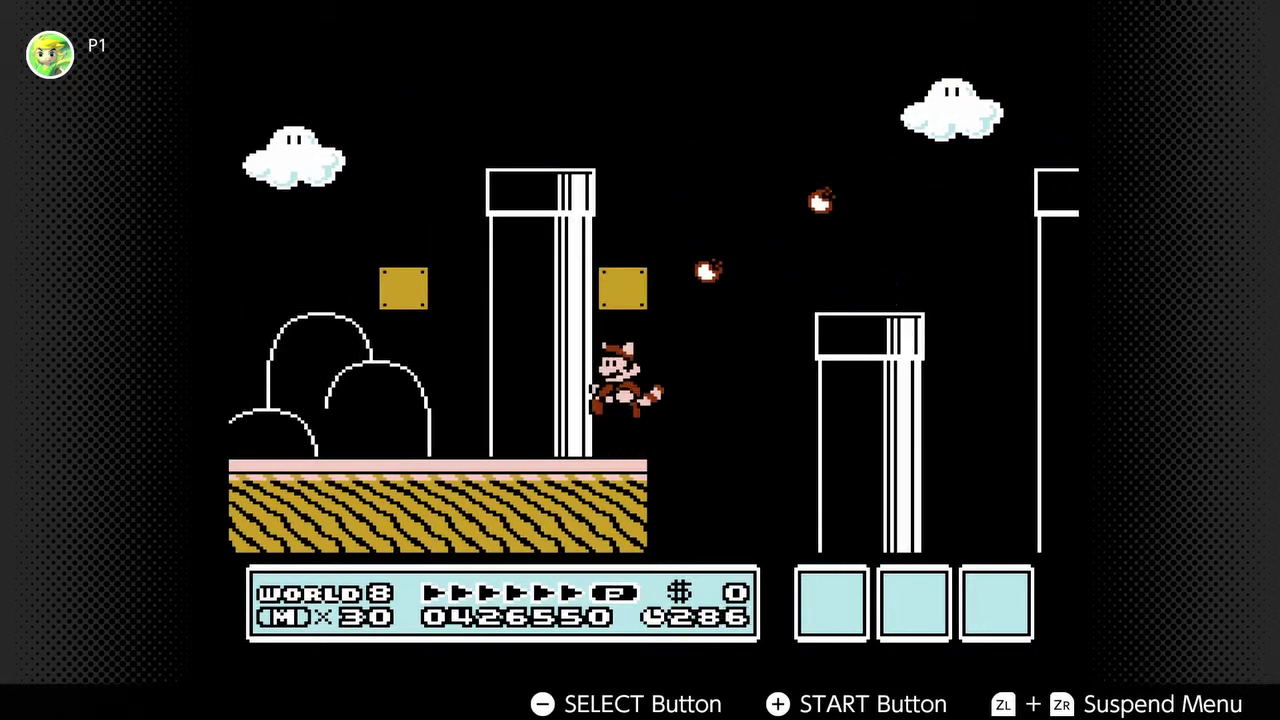
pyautogui.press('space')
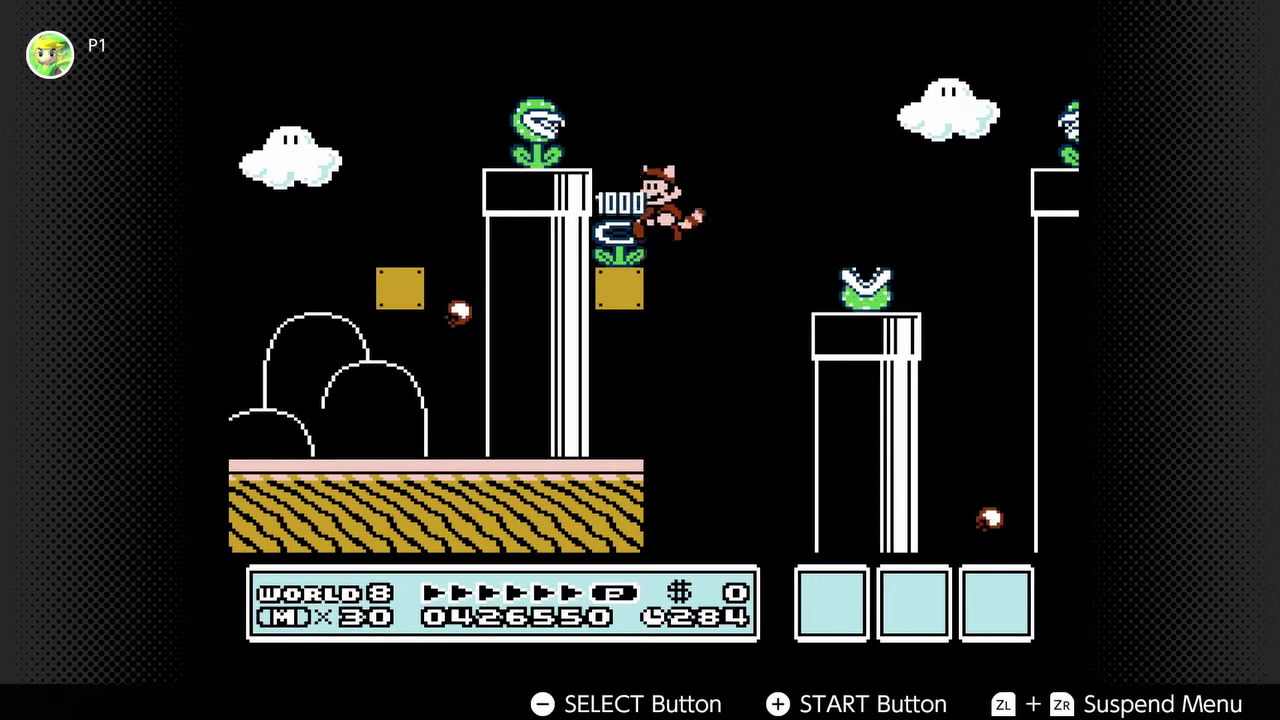
pyautogui.press('Left')
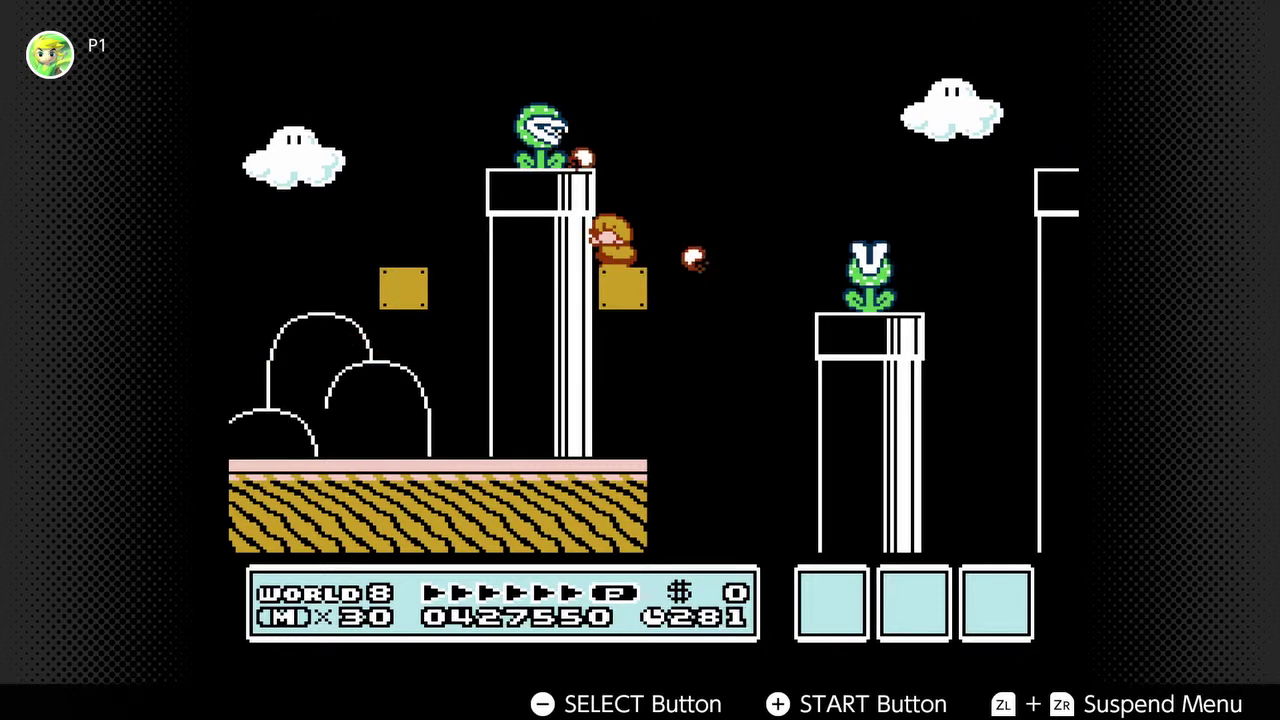
pyautogui.press('space')
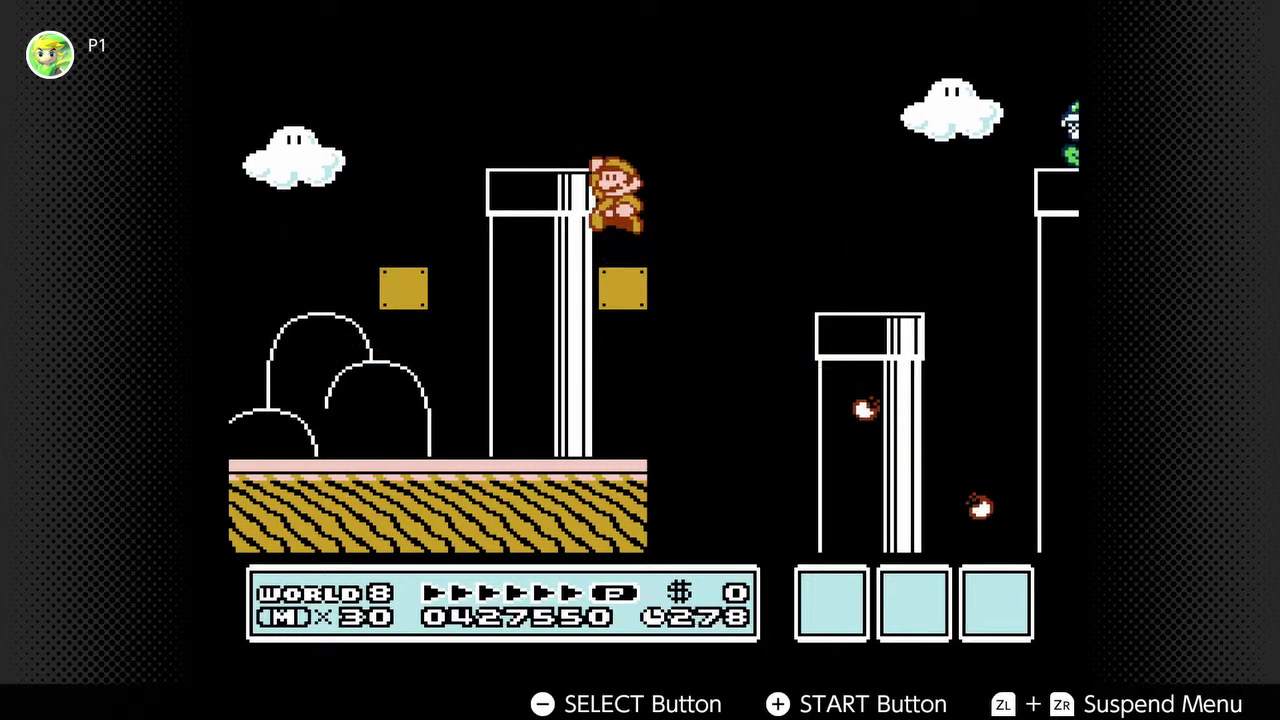
pyautogui.press('space')
pyautogui.press('space')
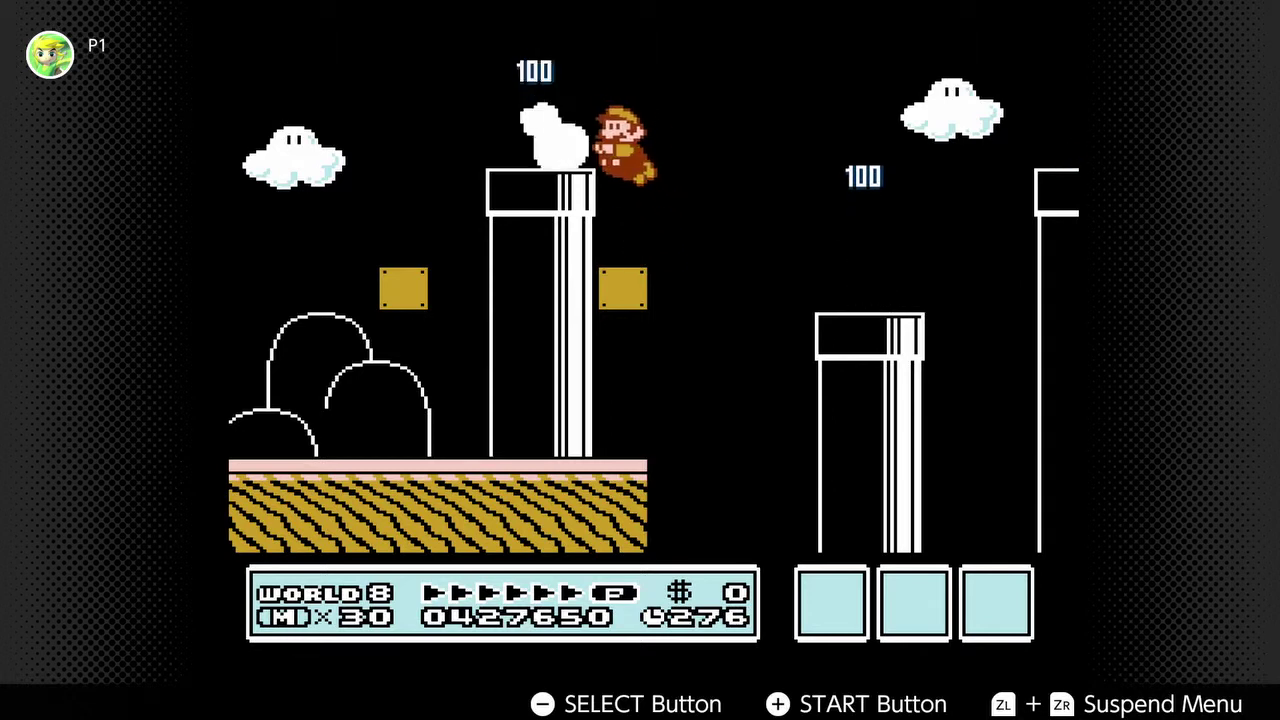
pyautogui.press('space')
pyautogui.press('Right')
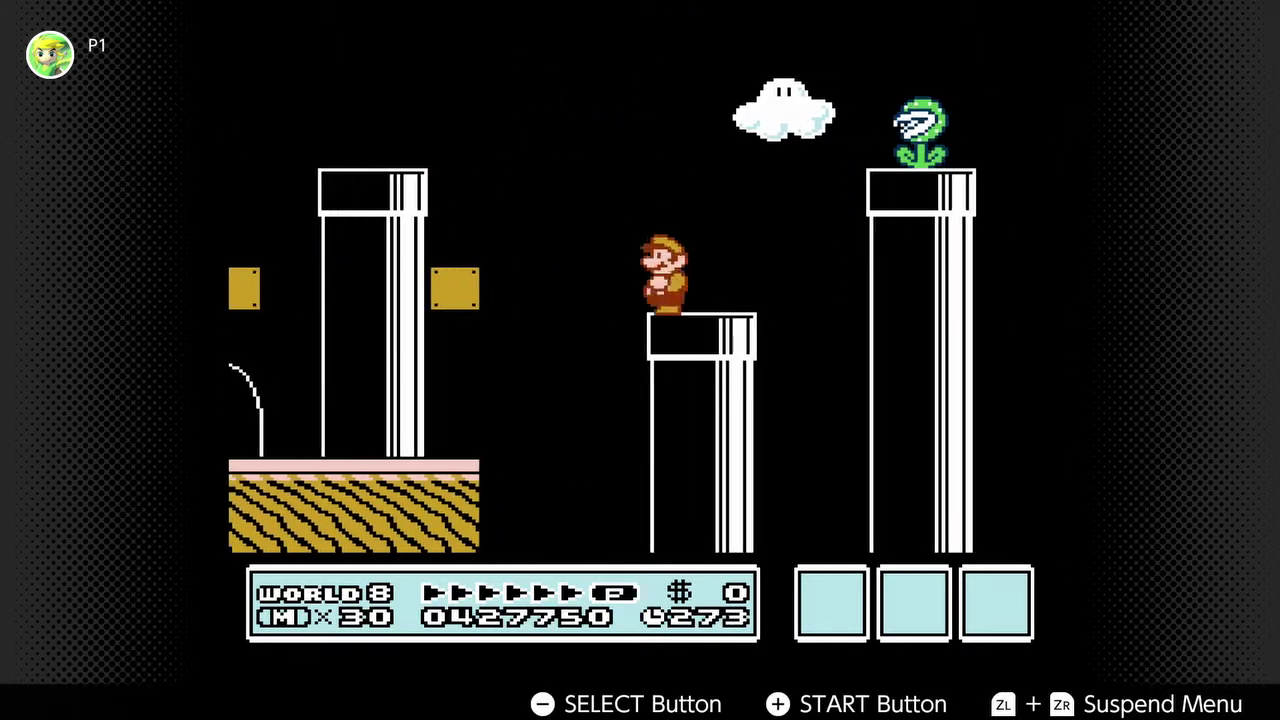
pyautogui.press('space')
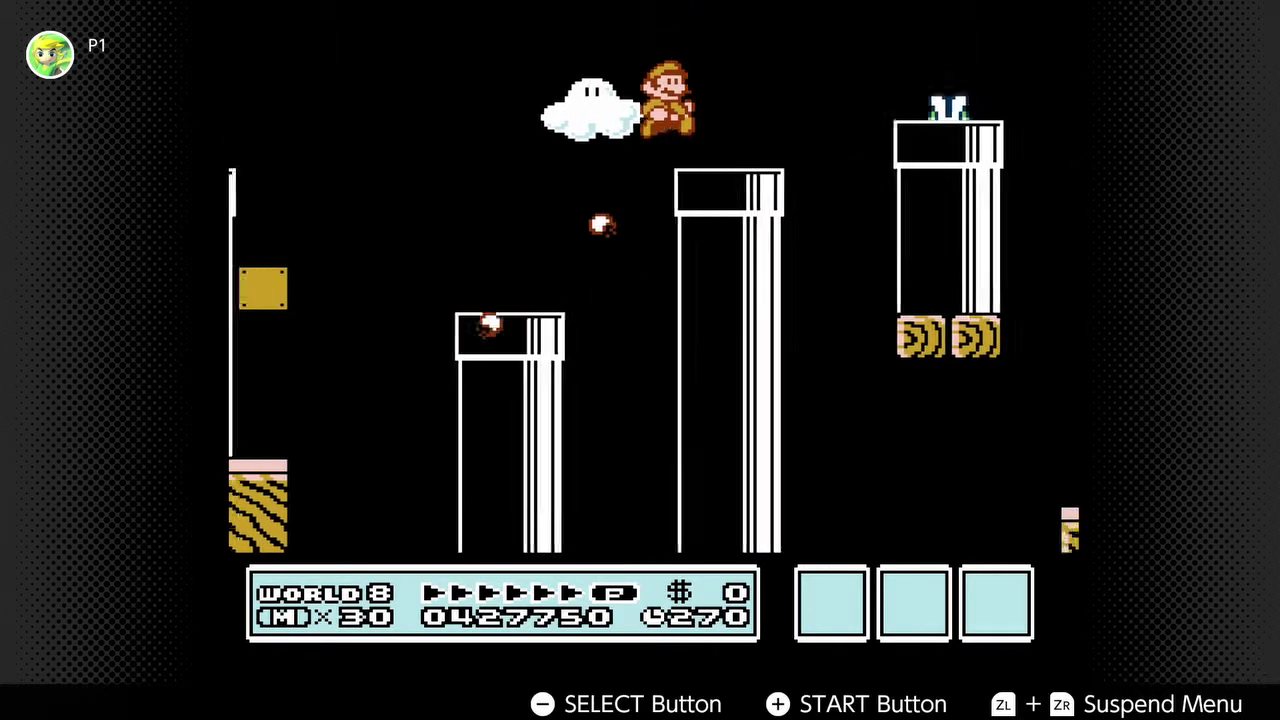
pyautogui.press('space')
pyautogui.press('Right')
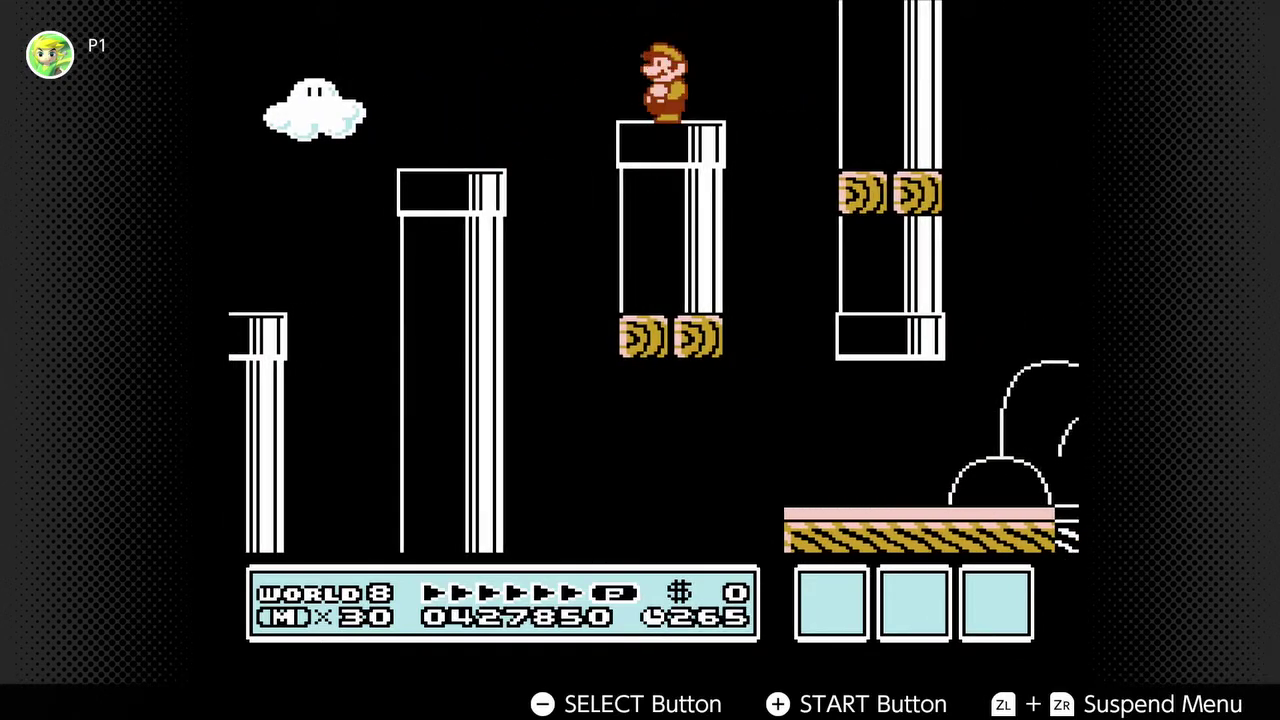
pyautogui.press('Right')
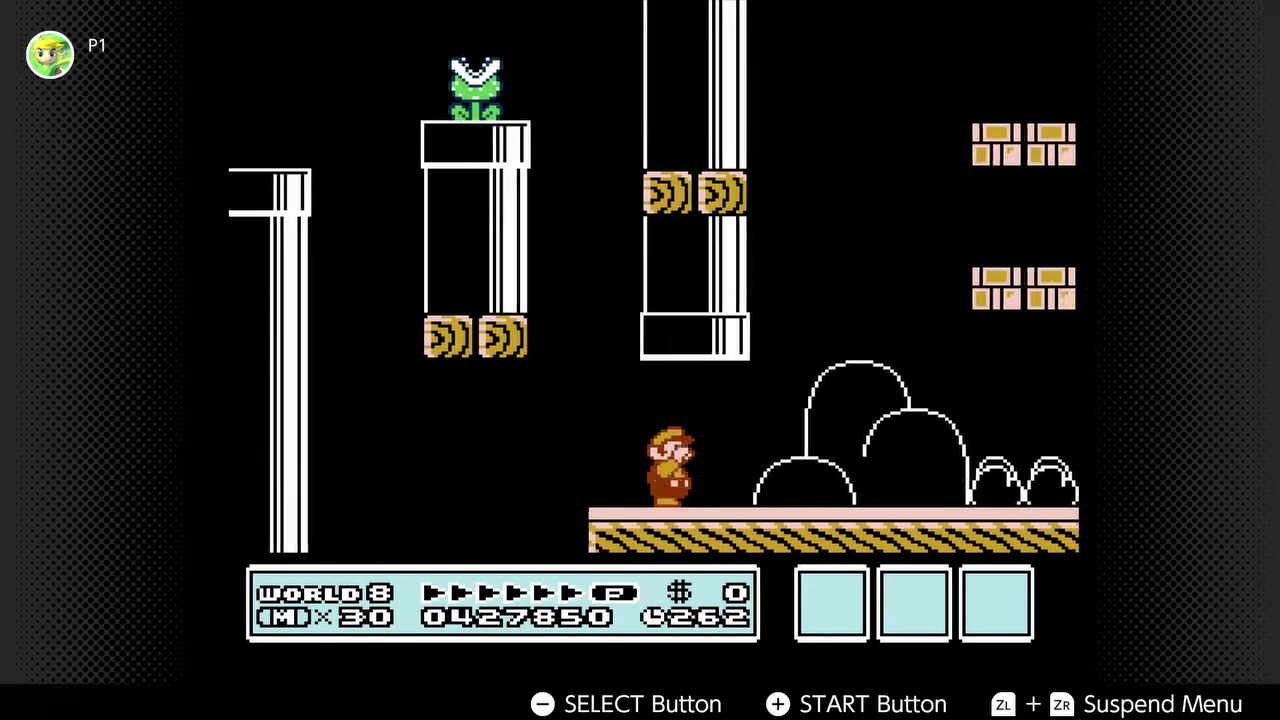
pyautogui.press('Right')
pyautogui.press('space')
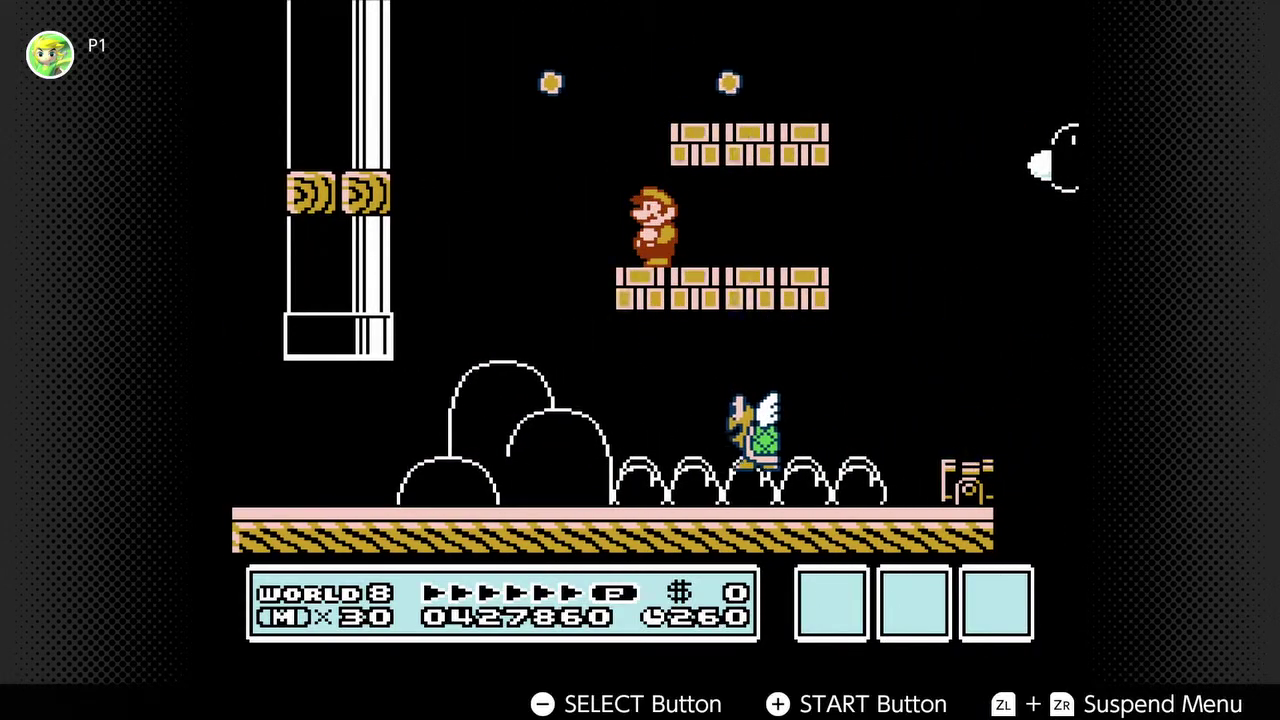
pyautogui.press('space')
pyautogui.press('Right')
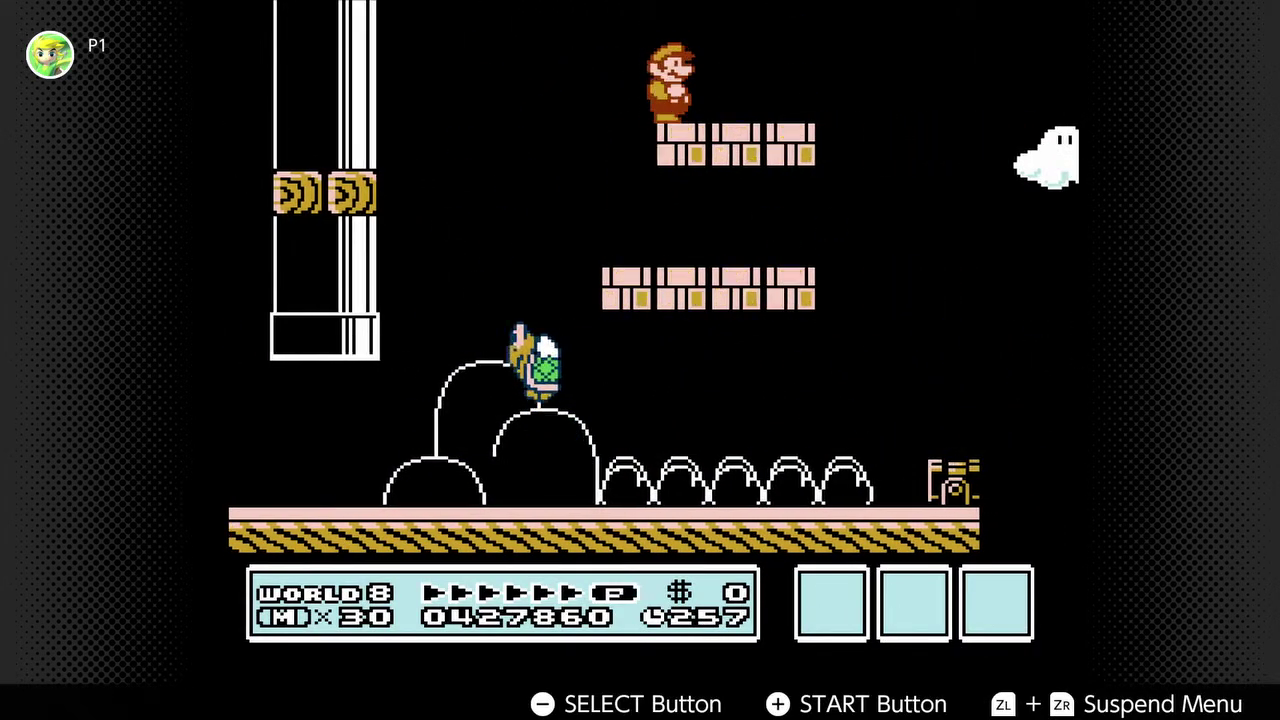
pyautogui.press('Right')
pyautogui.press('space')
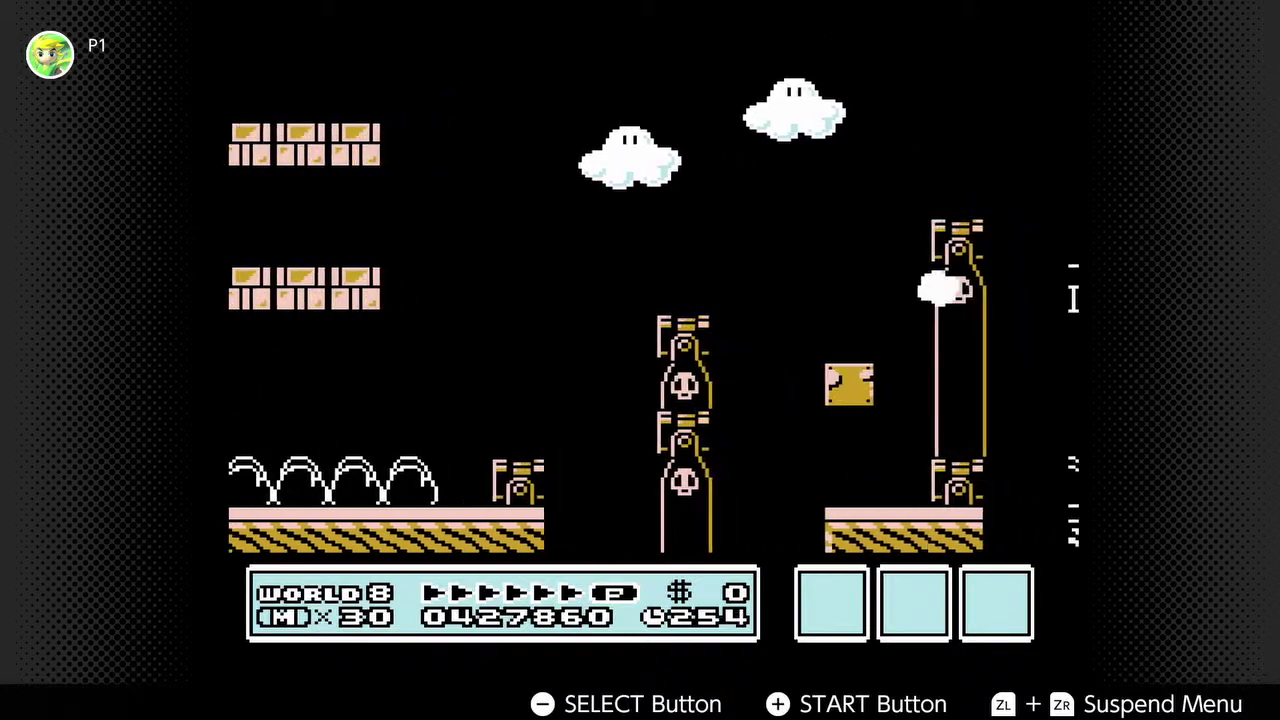
pyautogui.press('Right')
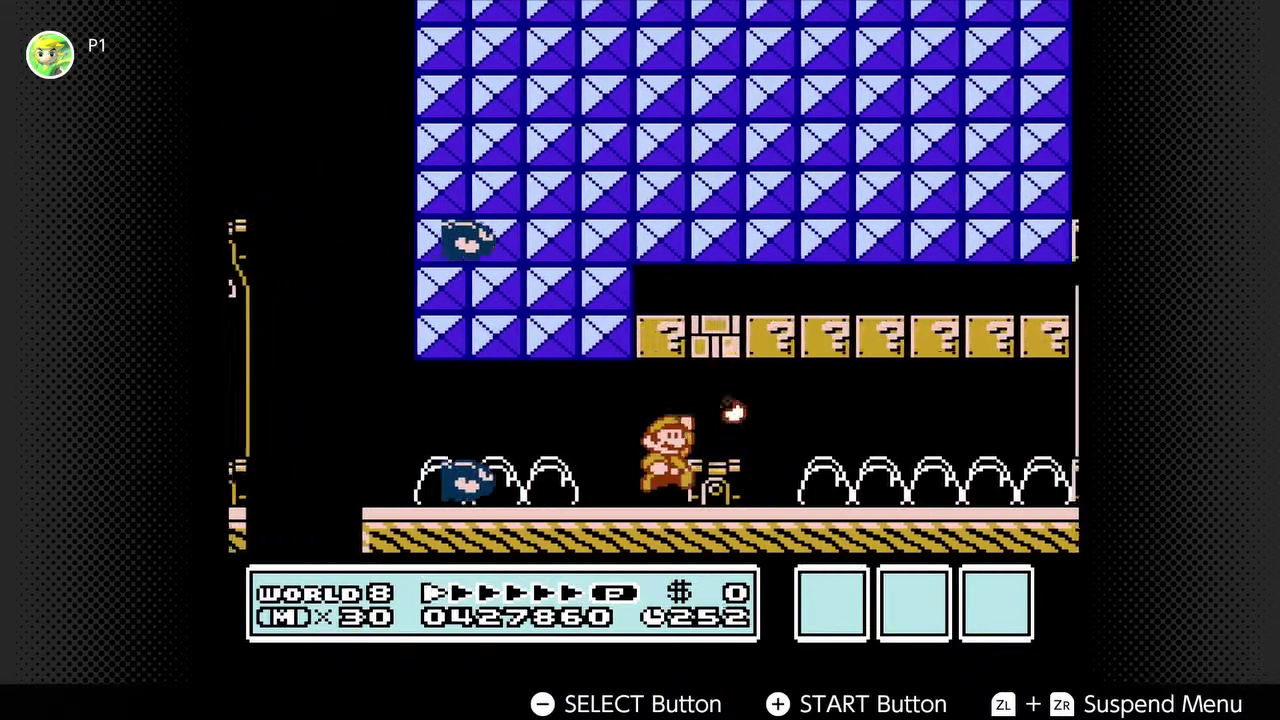
pyautogui.press('Right')
pyautogui.press('space')
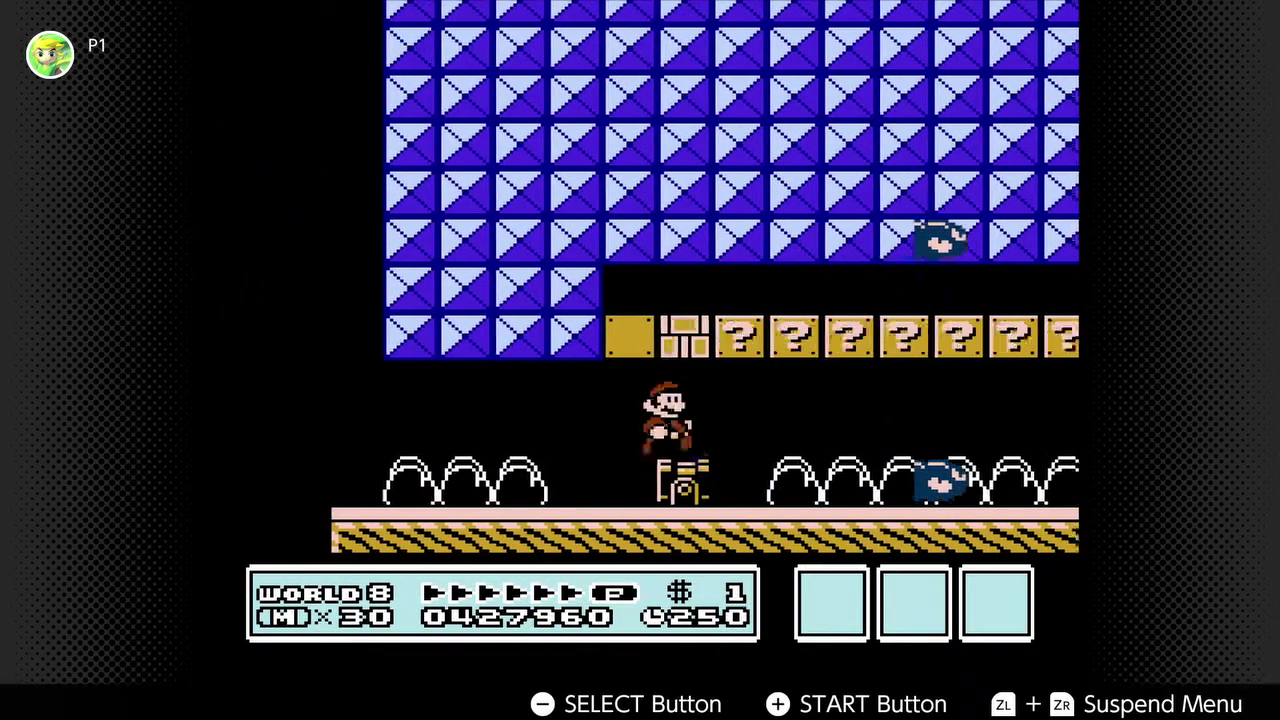
pyautogui.press('Right')
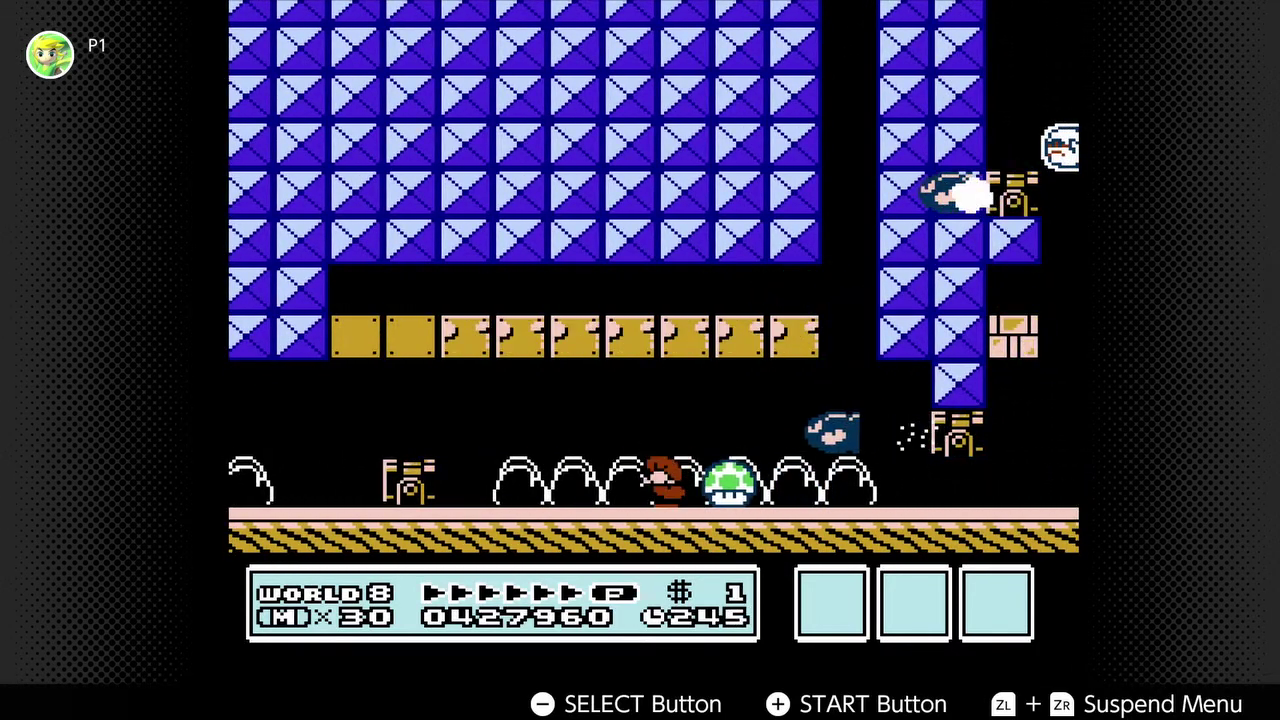
pyautogui.press('Right')
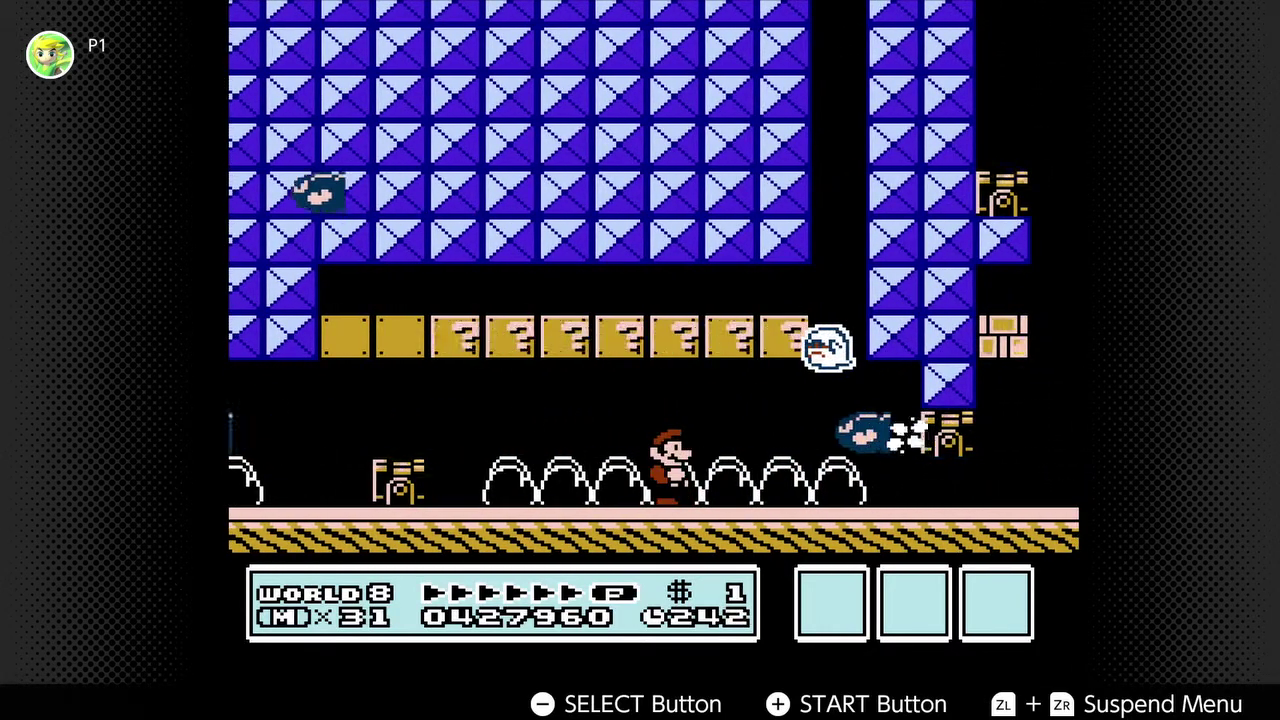
pyautogui.press('Right')
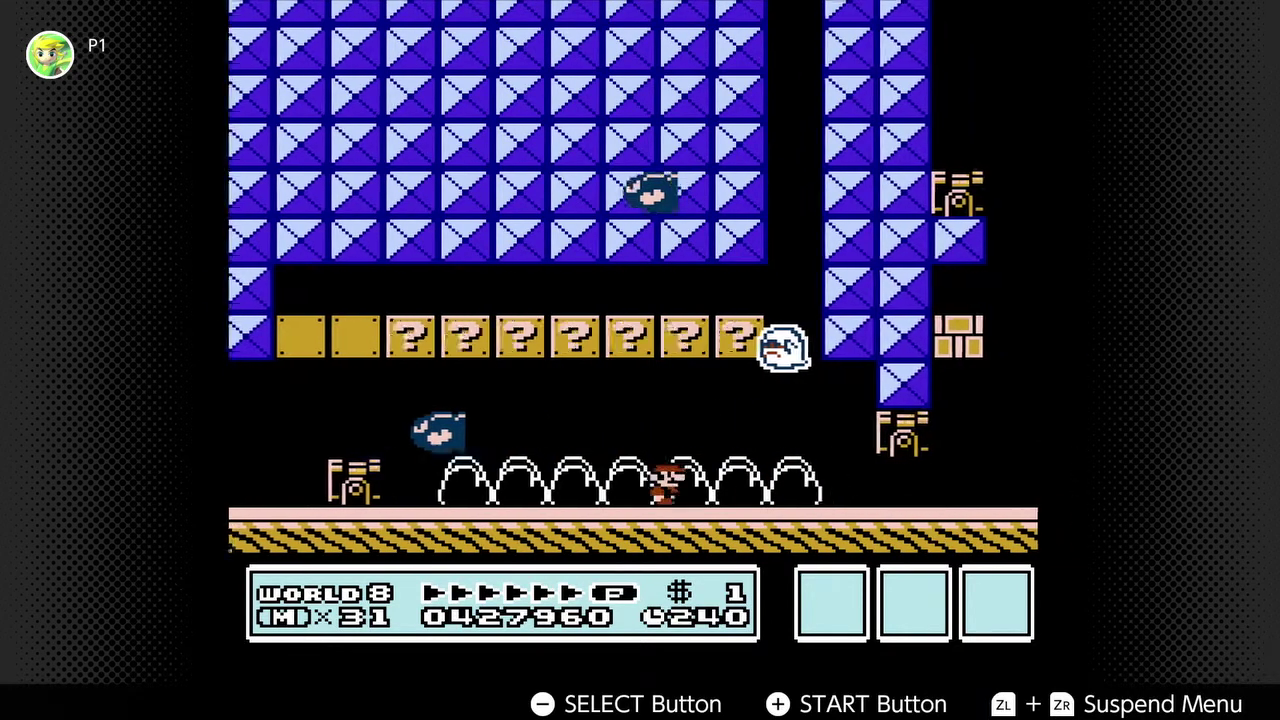
pyautogui.press('Right')
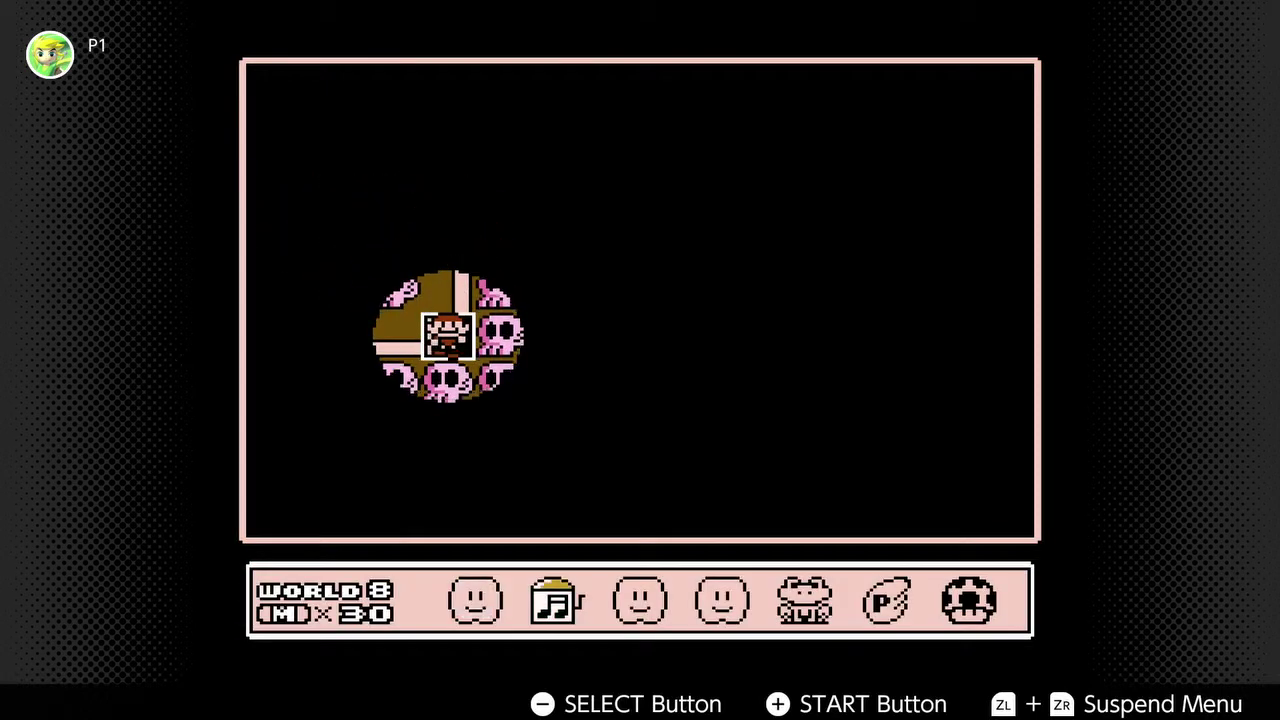
pyautogui.press('a')
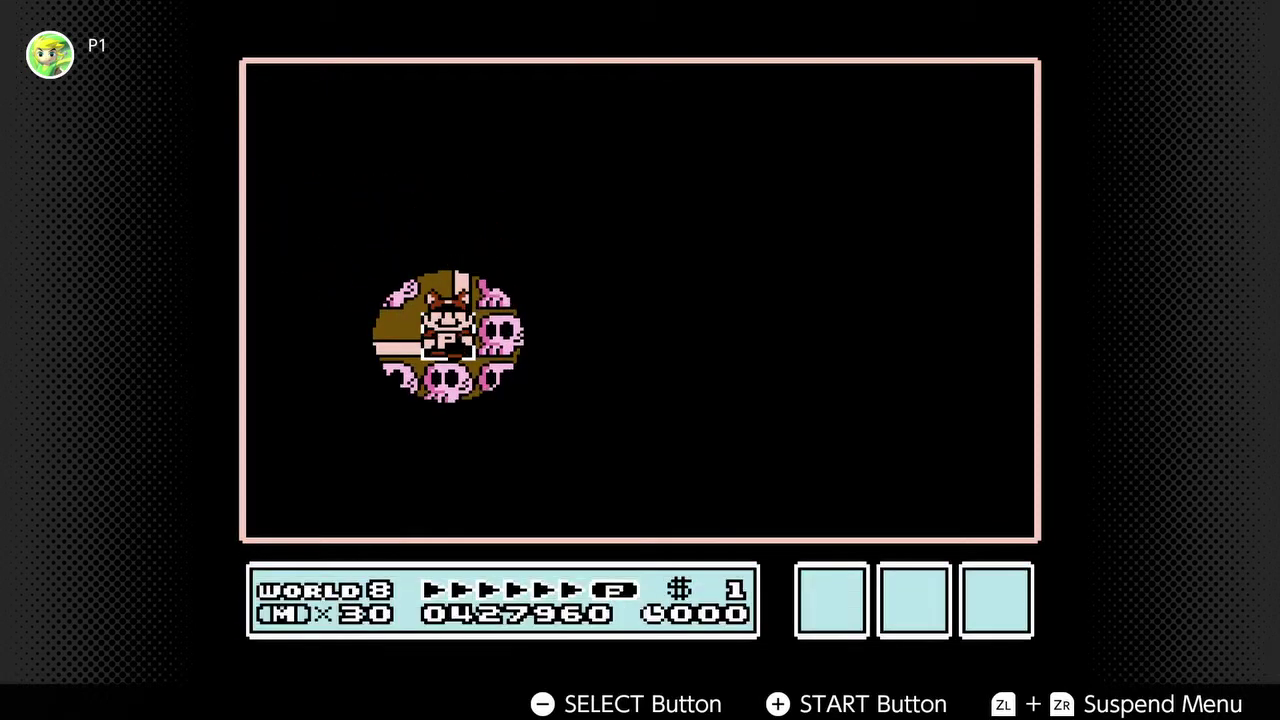
pyautogui.press('a')
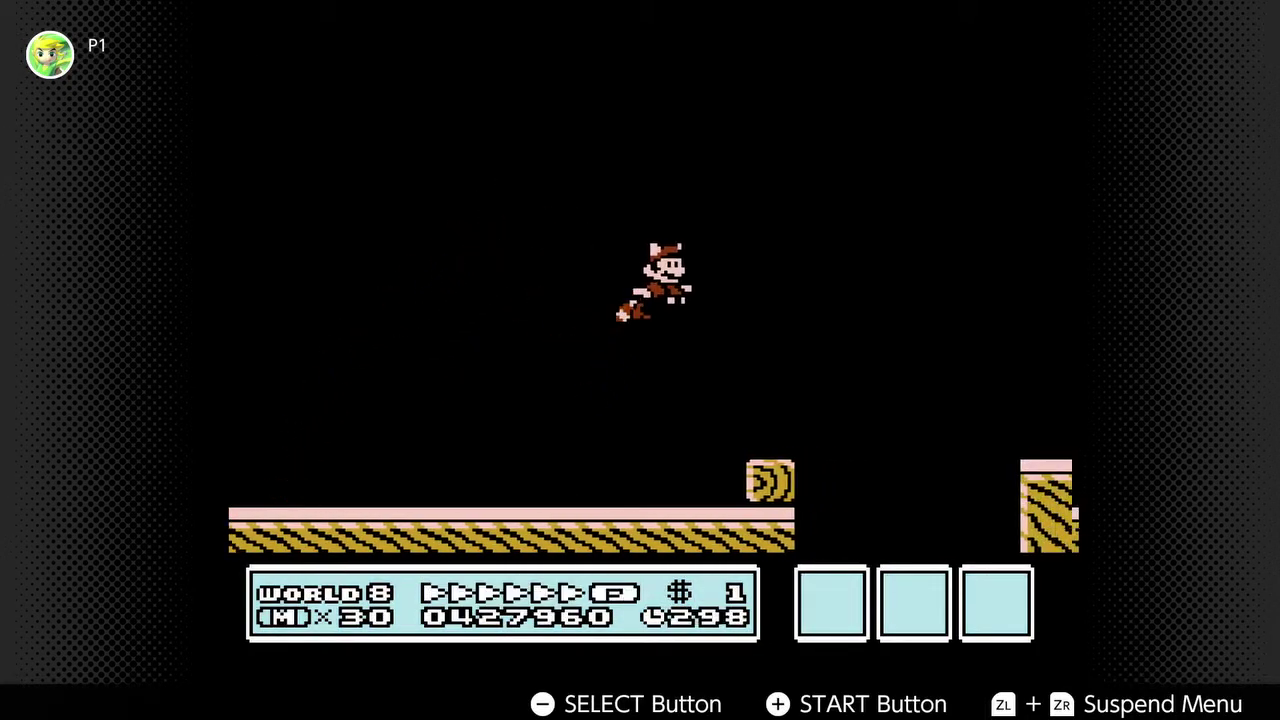
pyautogui.press('a')
pyautogui.press('a')
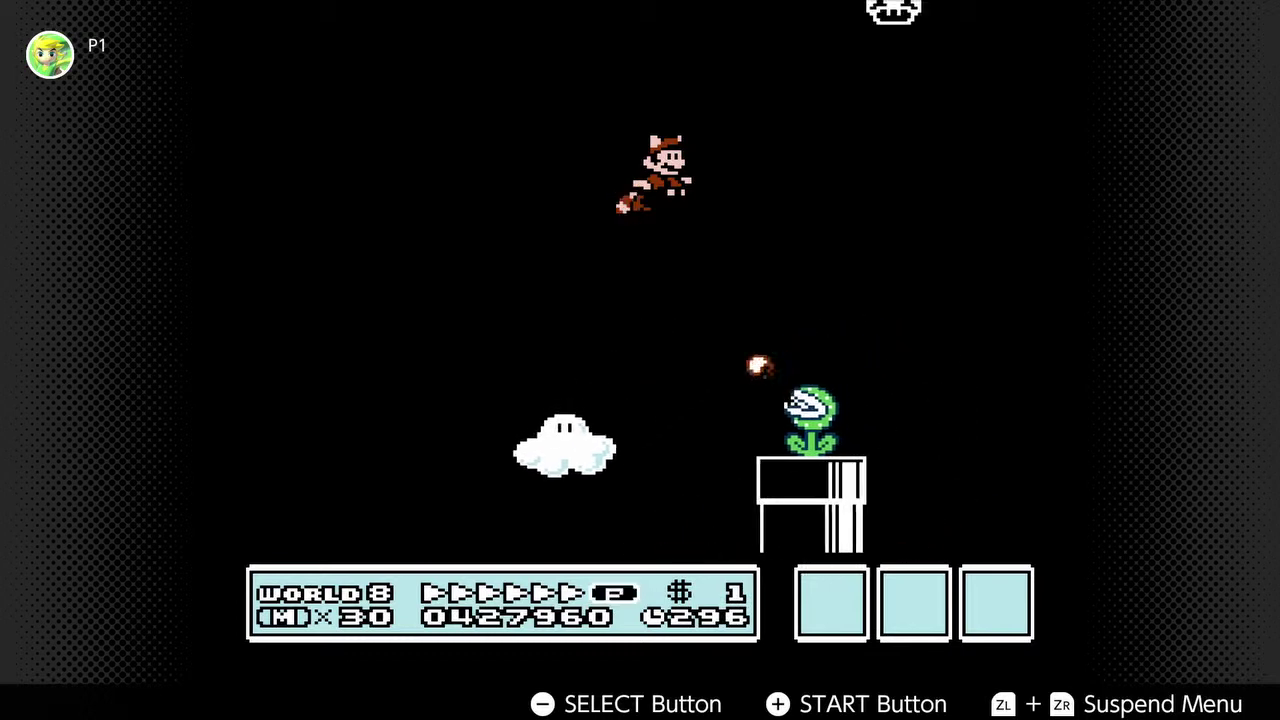
pyautogui.press('a')
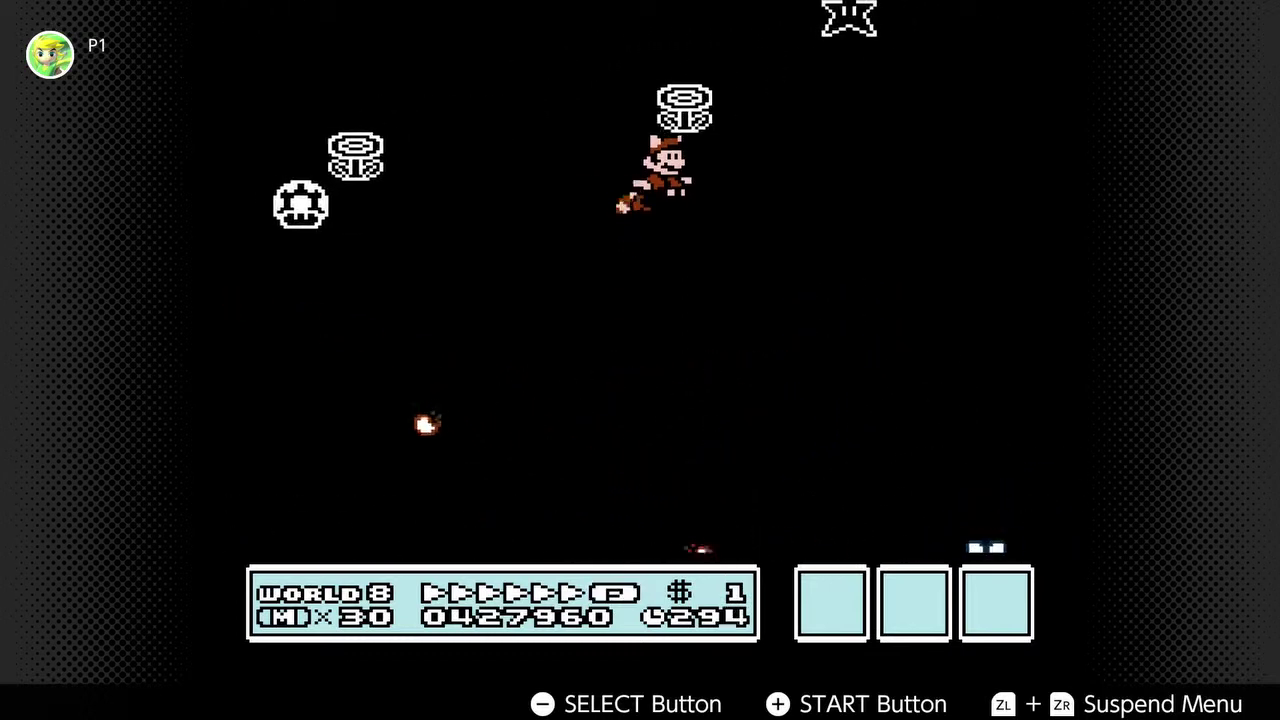
pyautogui.press('Right')
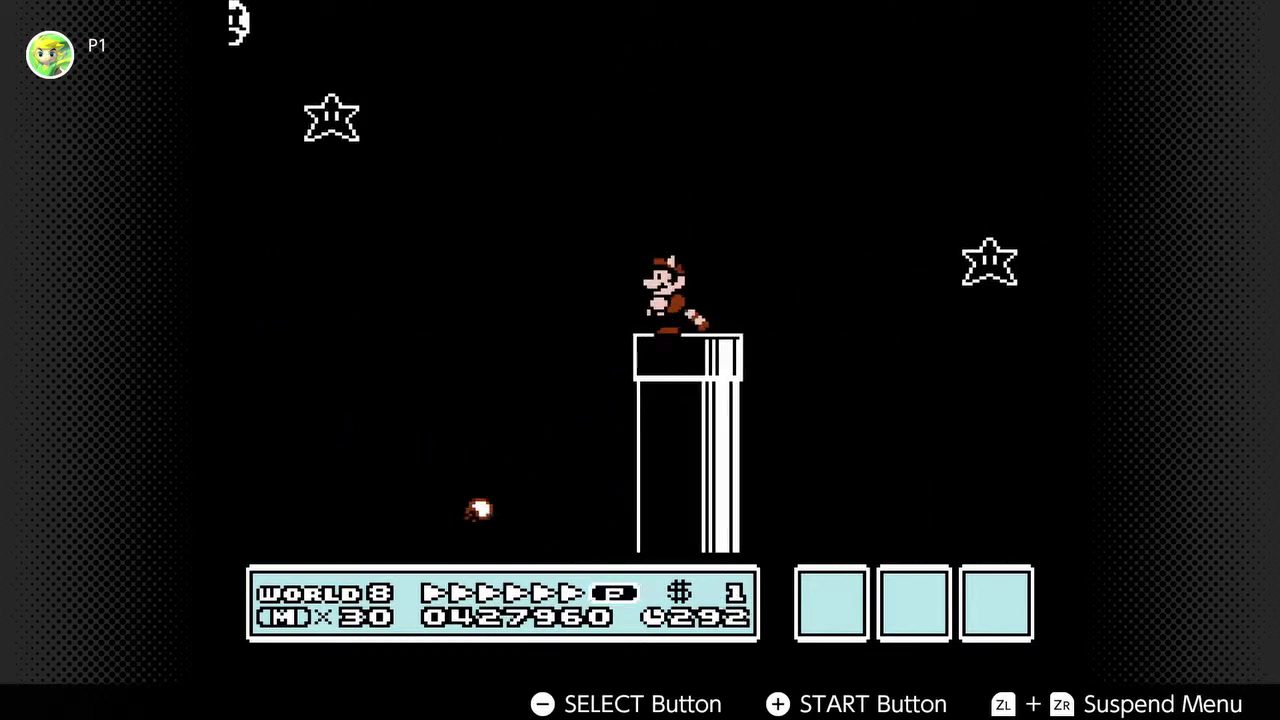
pyautogui.press('a')
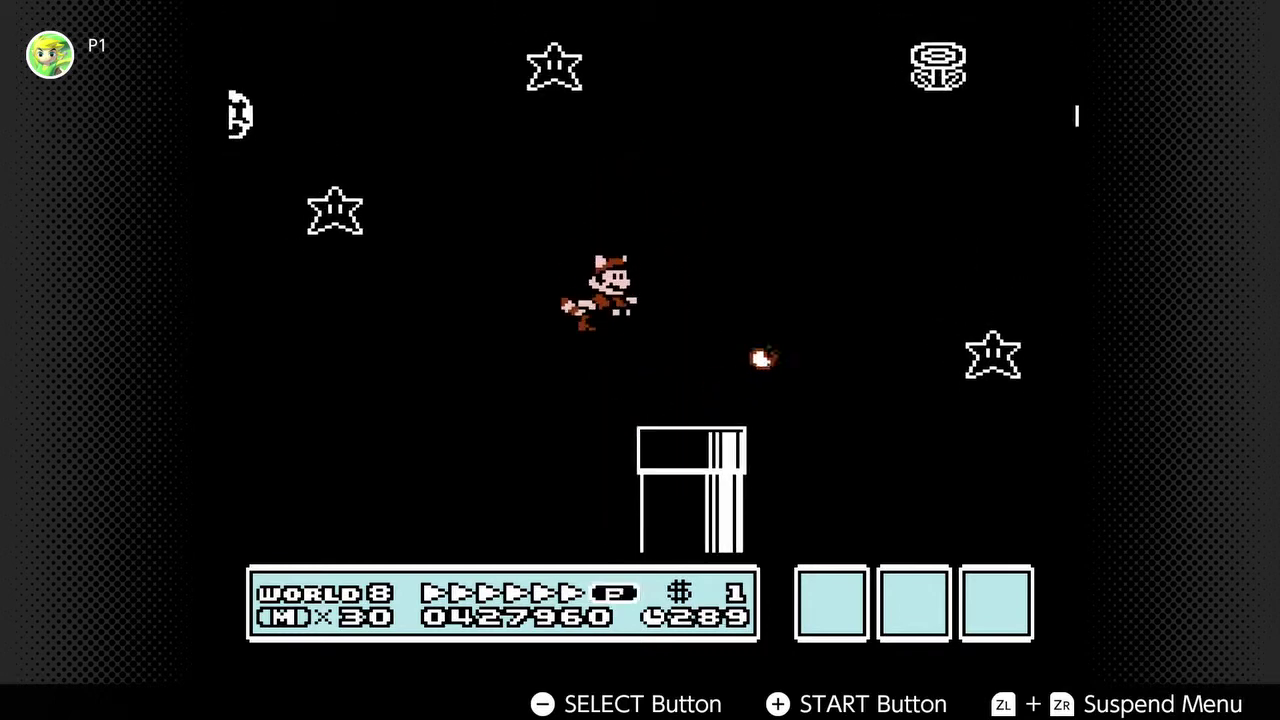
pyautogui.press('a')
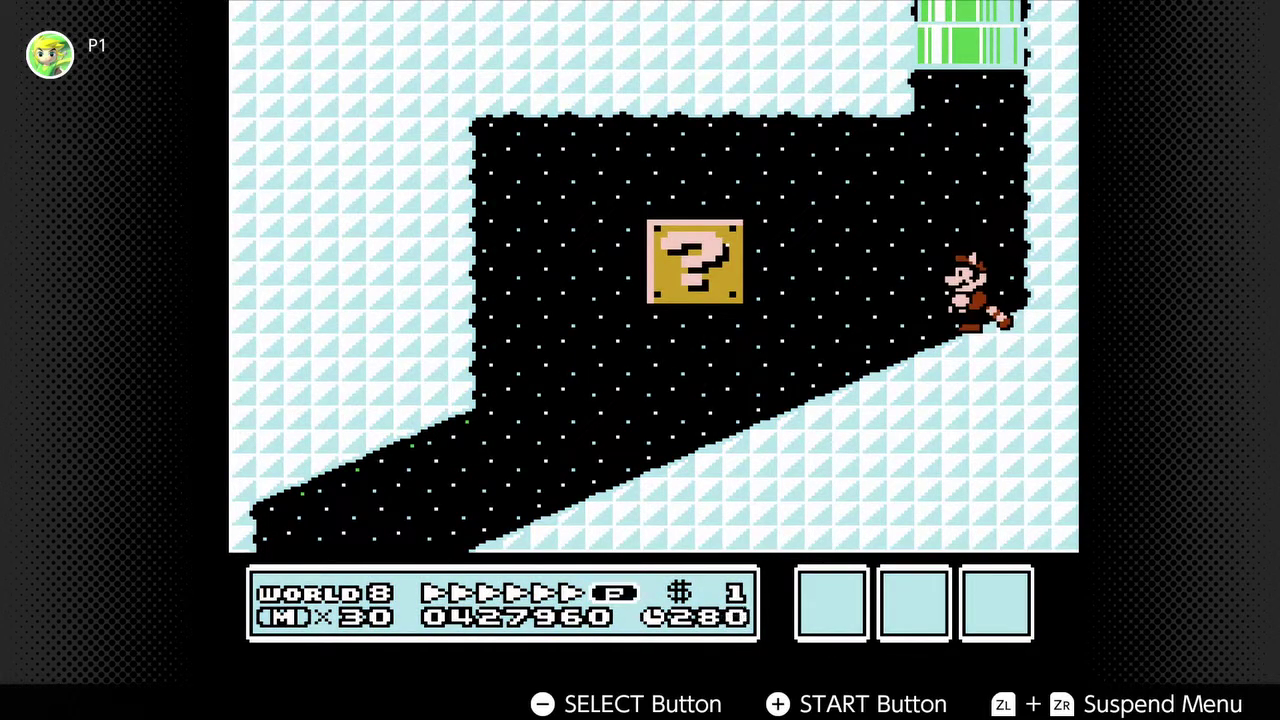
pyautogui.press('Left')
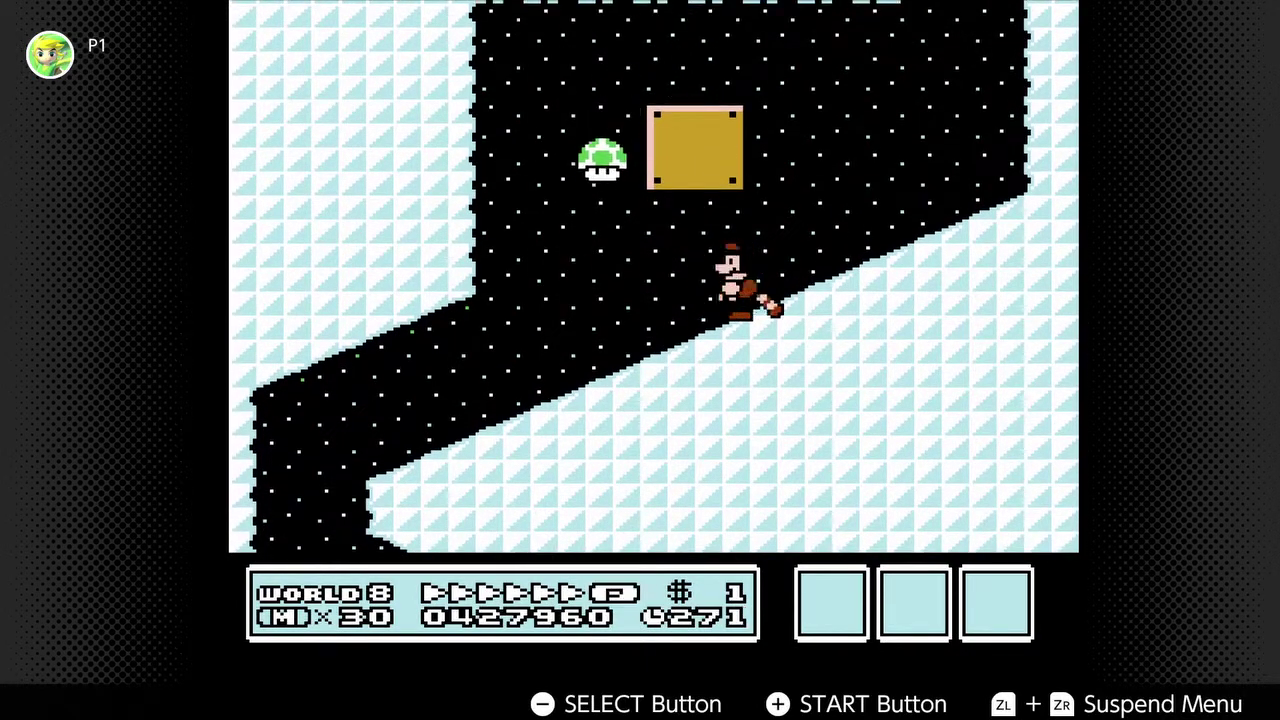
pyautogui.press('Left')
pyautogui.press('Left')
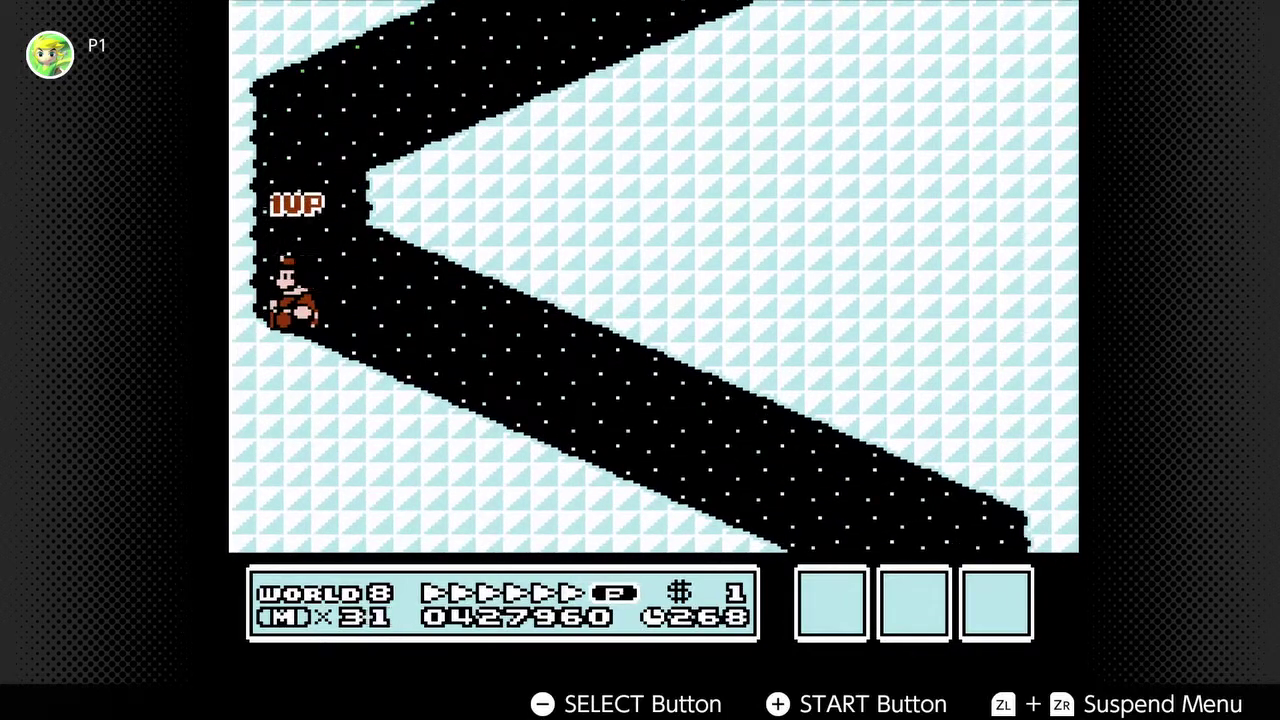
pyautogui.press('Left')
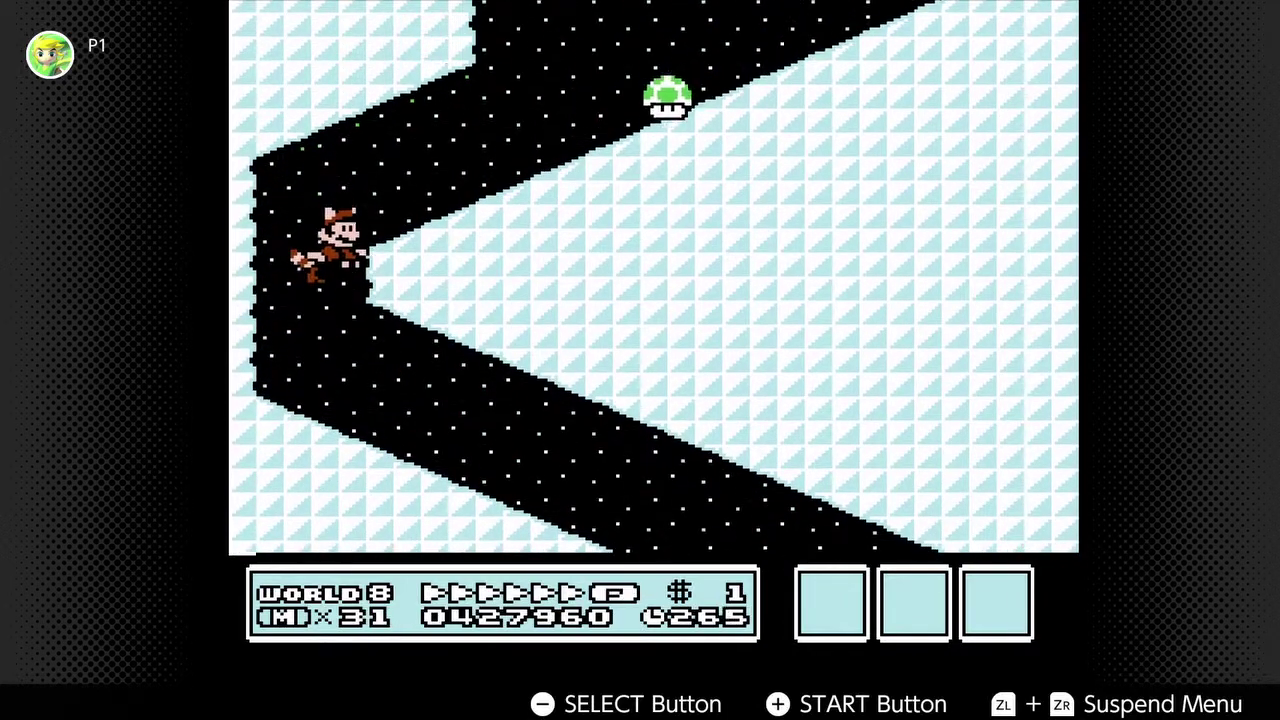
pyautogui.press('Right')
pyautogui.press('Right')
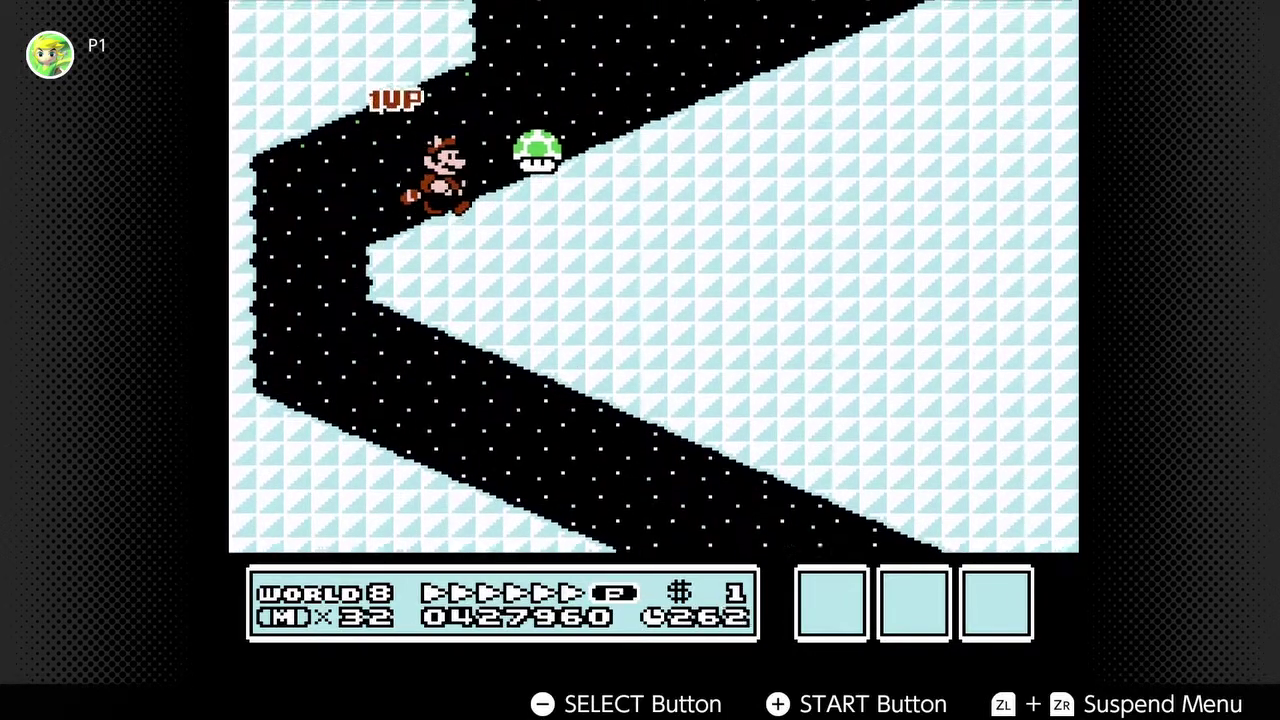
pyautogui.press('Right')
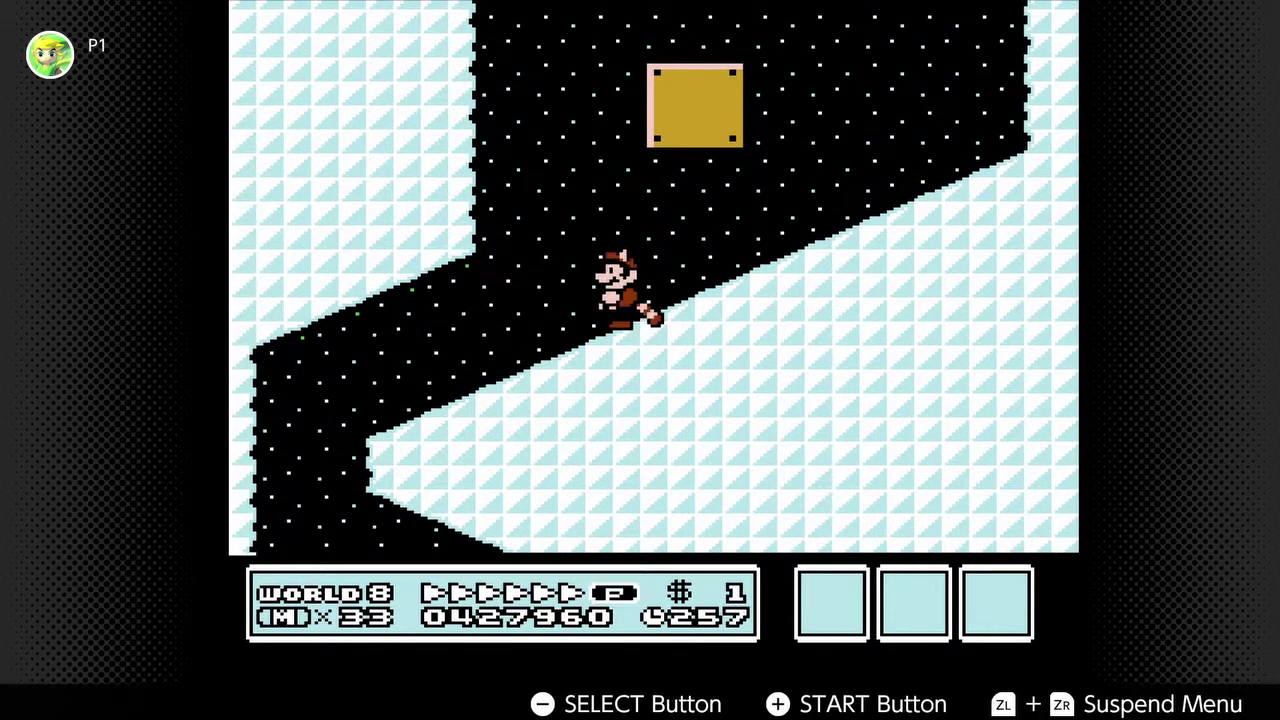
pyautogui.press('Left')
pyautogui.press('Right')
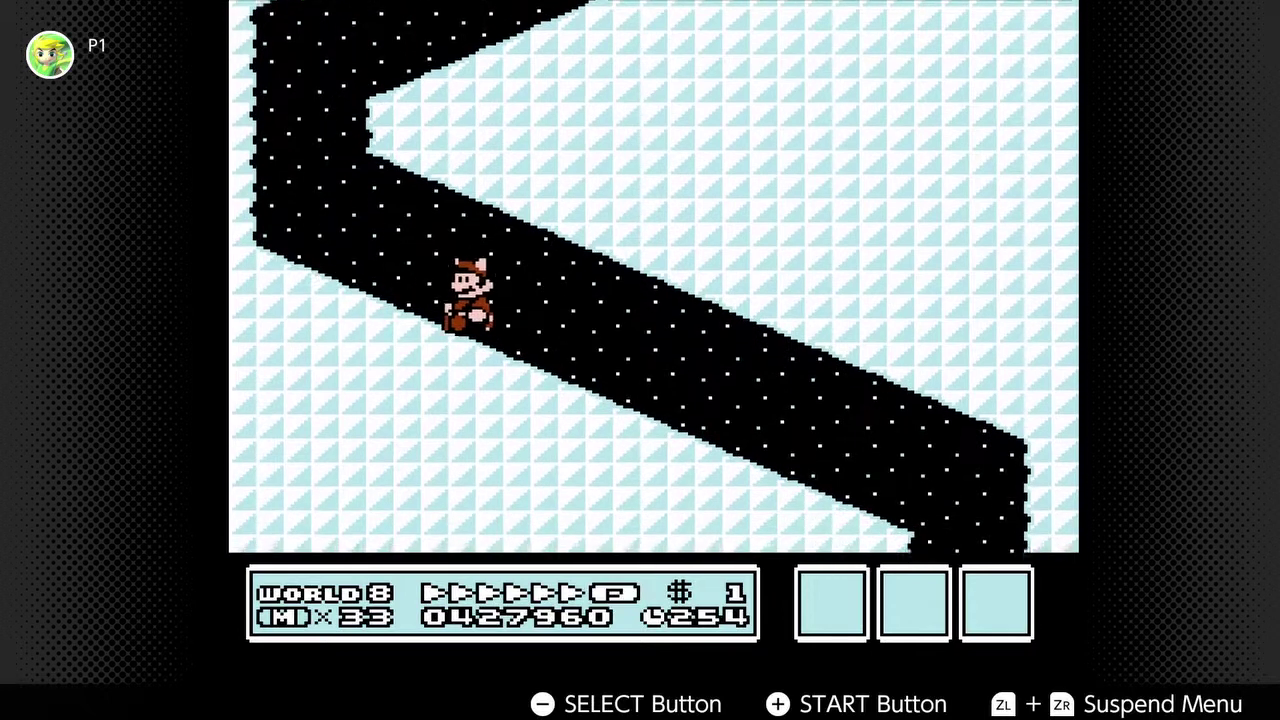
pyautogui.press('Down')
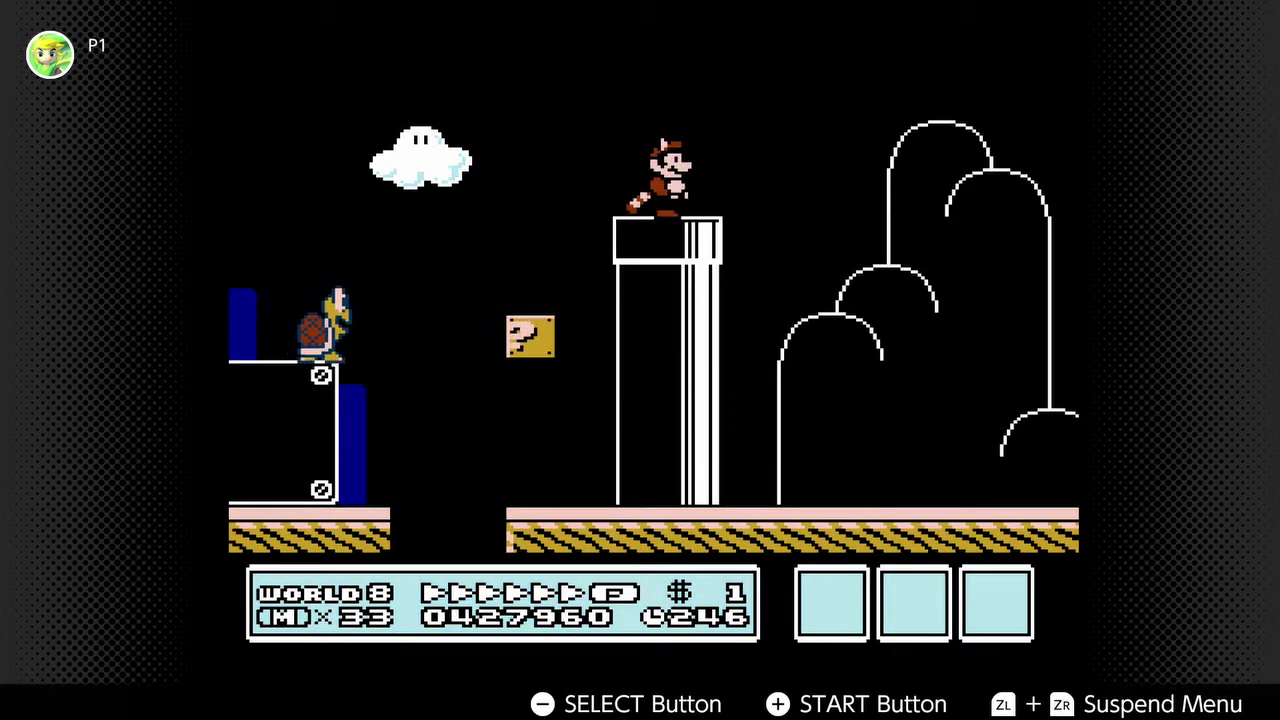
pyautogui.press('Right')
pyautogui.press('x')
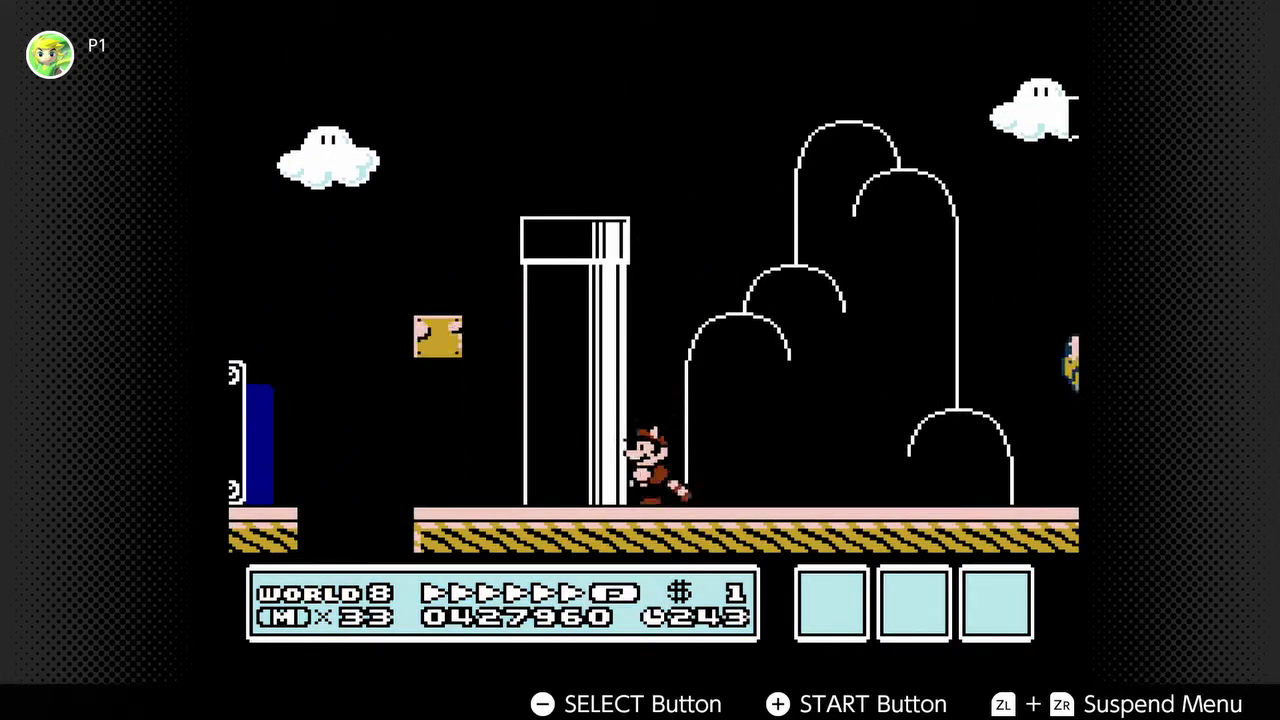
pyautogui.press('x')
pyautogui.press('x')
pyautogui.press('Left')
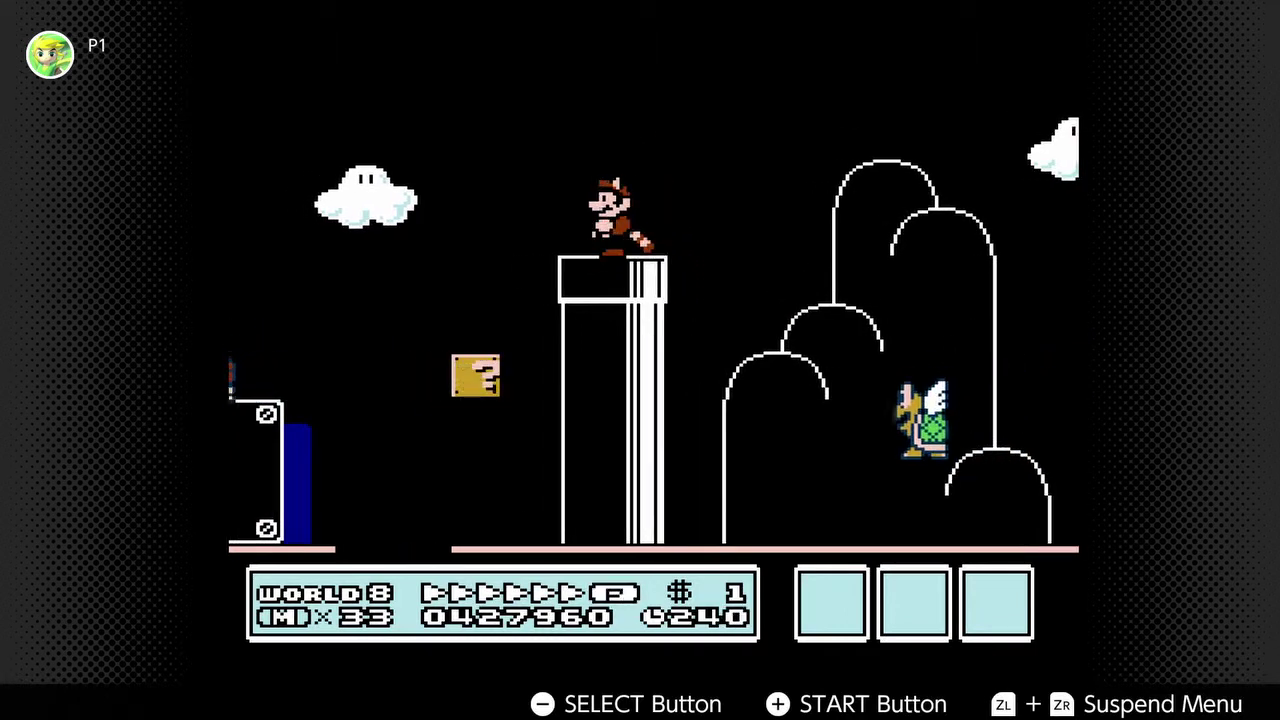
pyautogui.press('x')
pyautogui.press('x')
pyautogui.press('x')
pyautogui.press('x')
pyautogui.press('x')
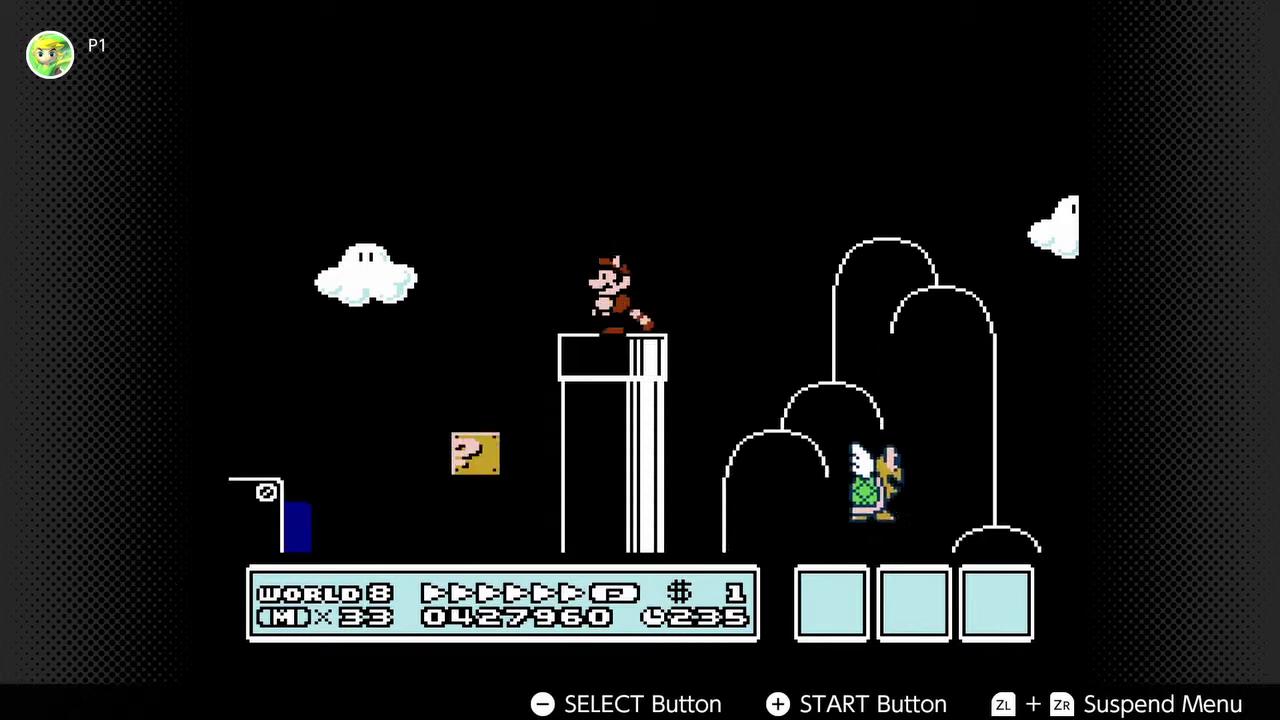
pyautogui.press('x')
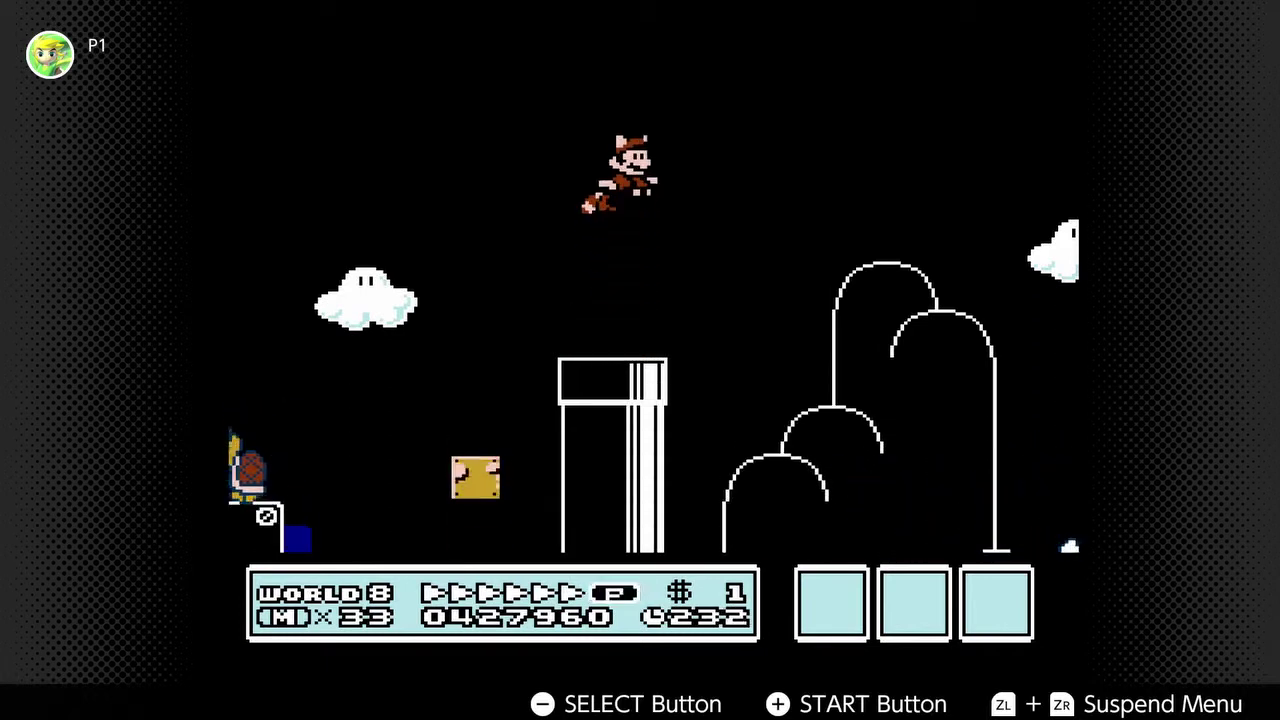
pyautogui.press('Left')
pyautogui.press('x')
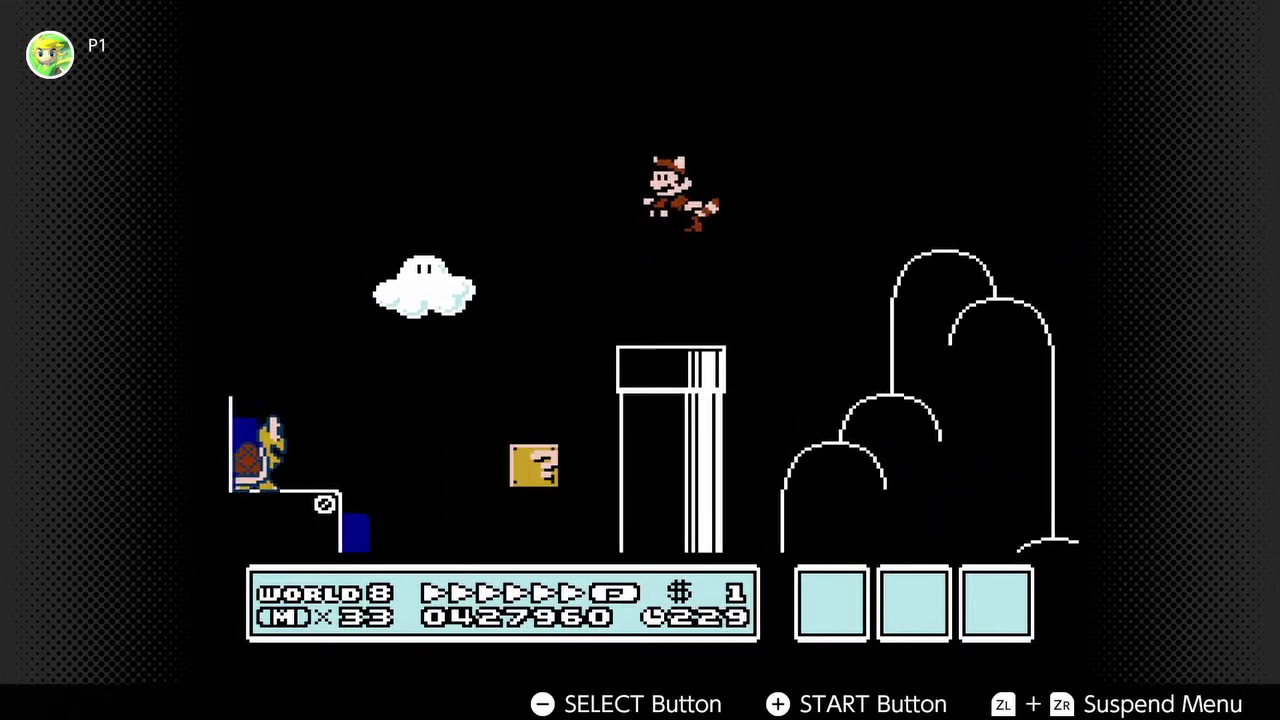
pyautogui.press('Right')
pyautogui.press('x')
pyautogui.press('x')
pyautogui.press('x')
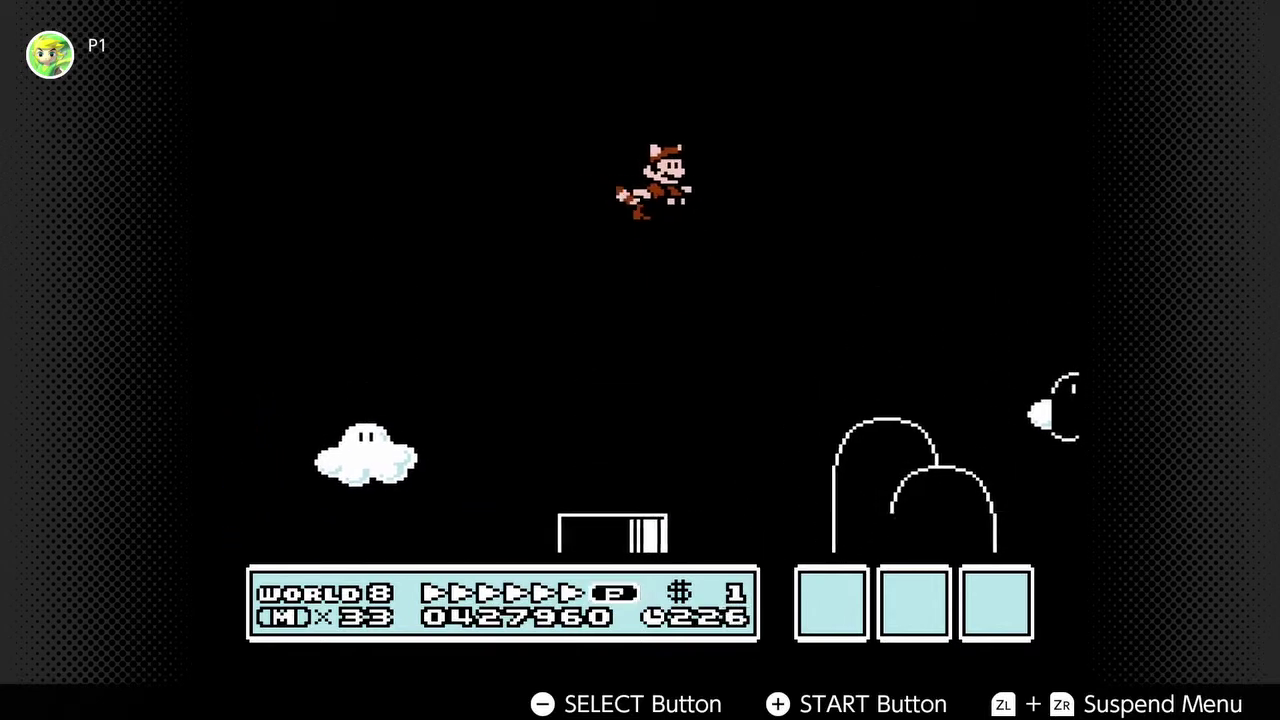
pyautogui.press('x')
pyautogui.press('x')
pyautogui.press('x')
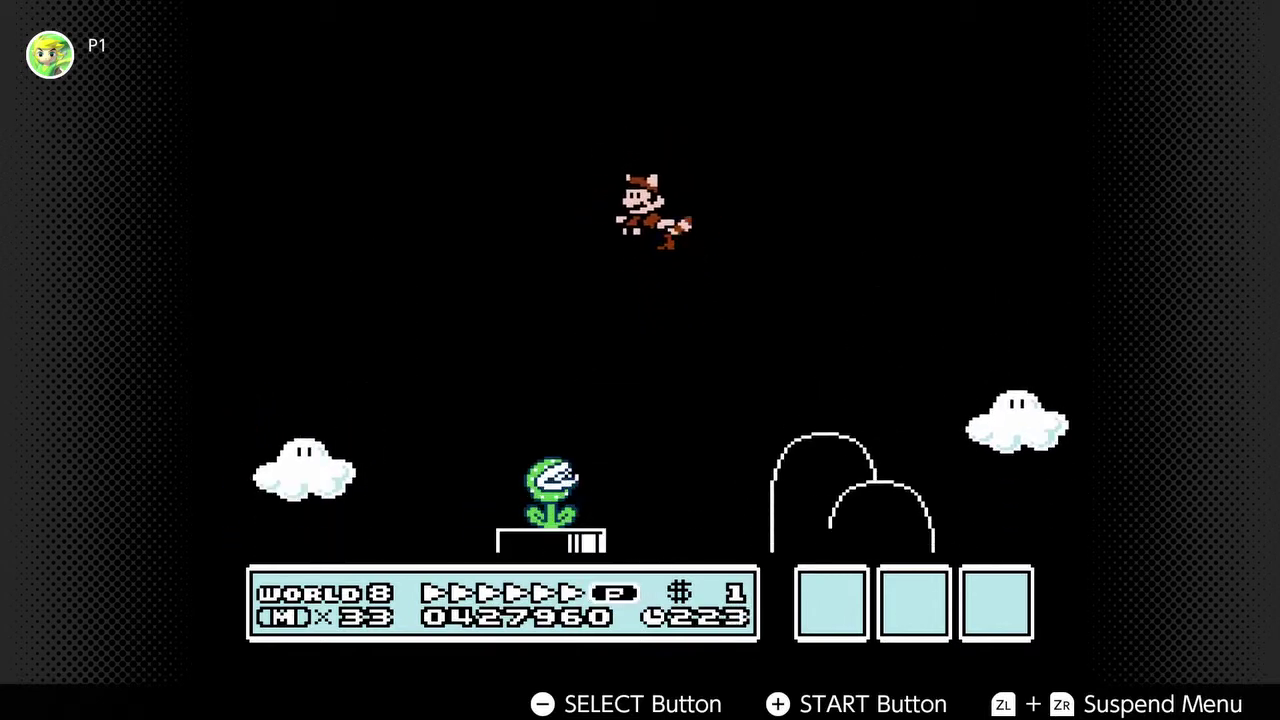
pyautogui.press('x')
pyautogui.press('x')
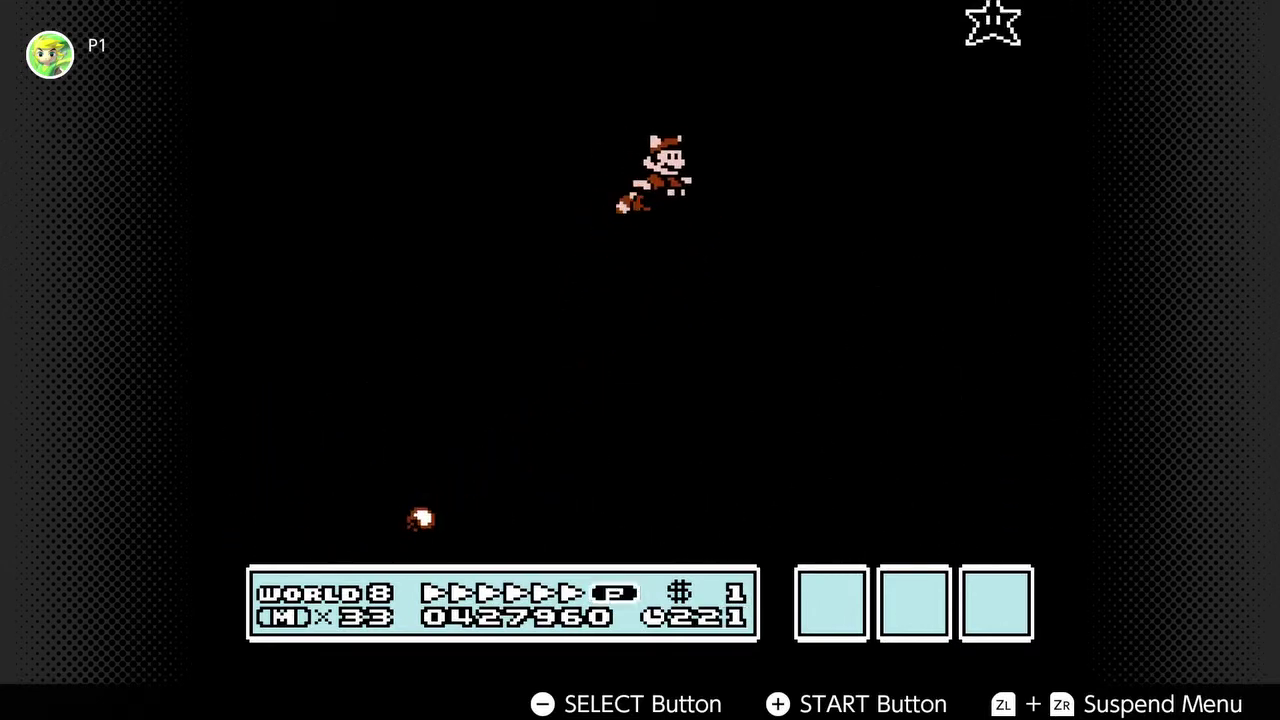
pyautogui.press('x')
pyautogui.press('x')
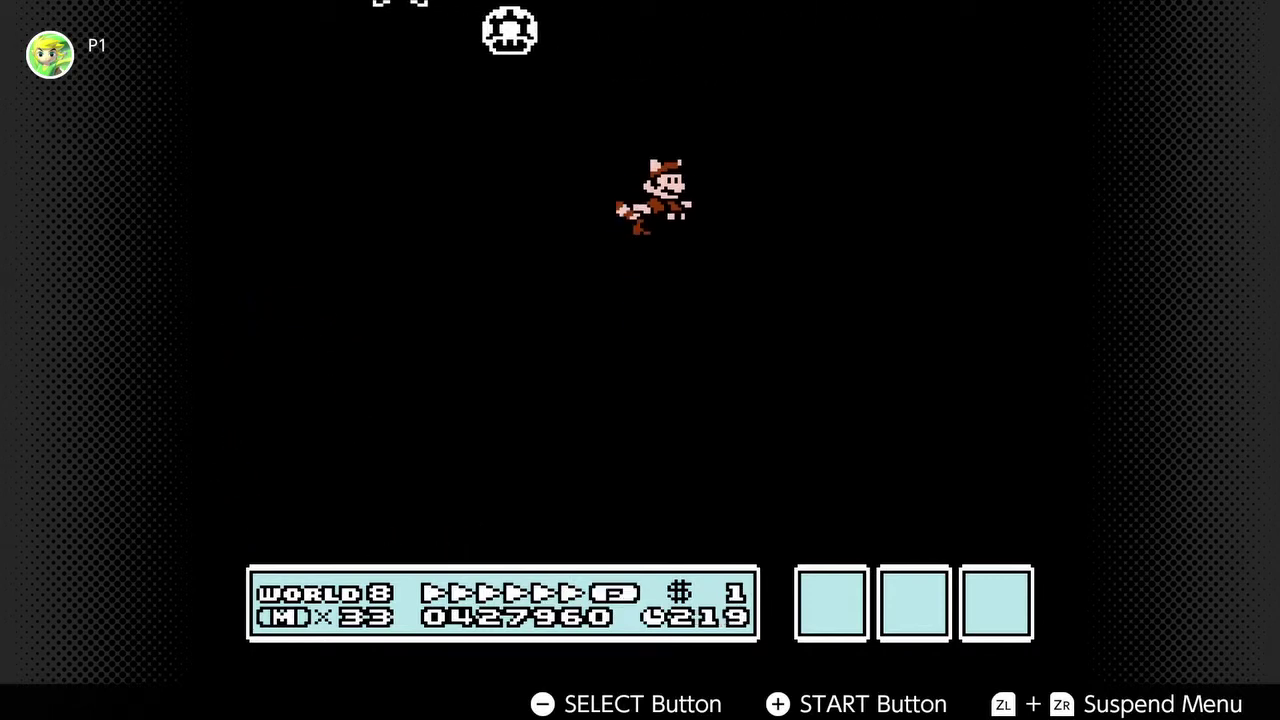
pyautogui.press('x')
pyautogui.press('x')
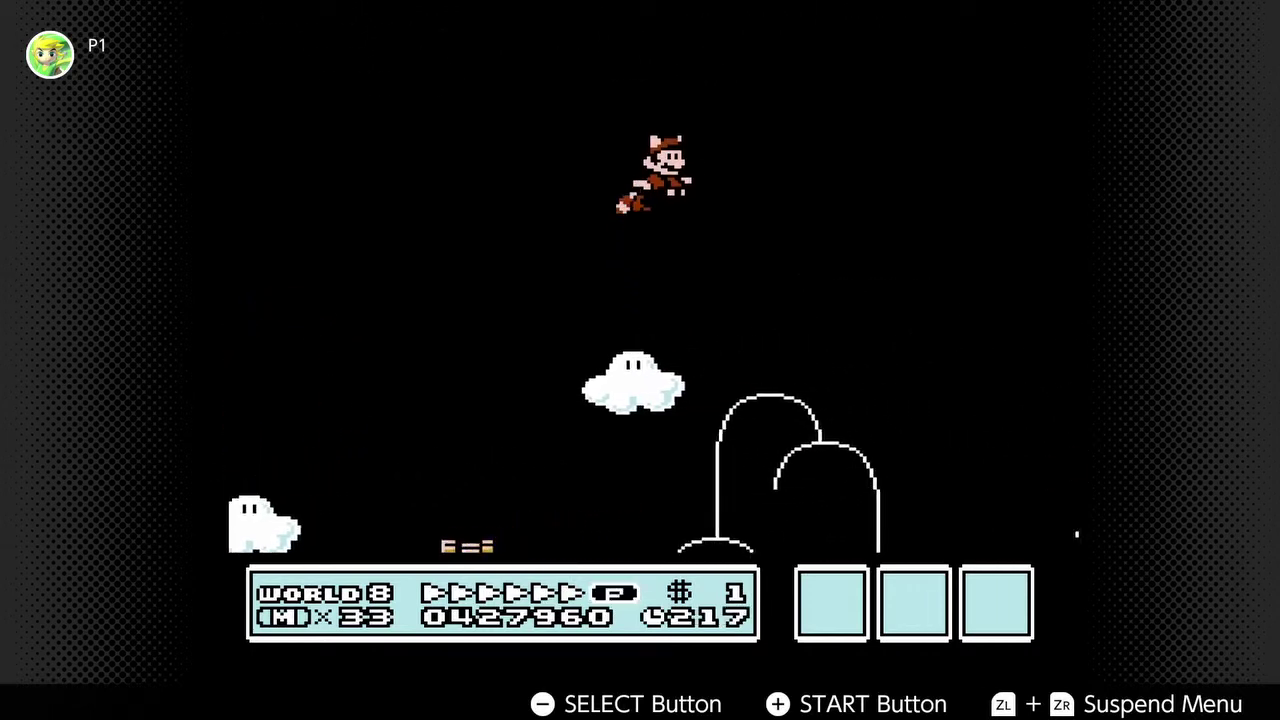
pyautogui.press('x')
pyautogui.press('x')
pyautogui.press('x')
pyautogui.press('x')
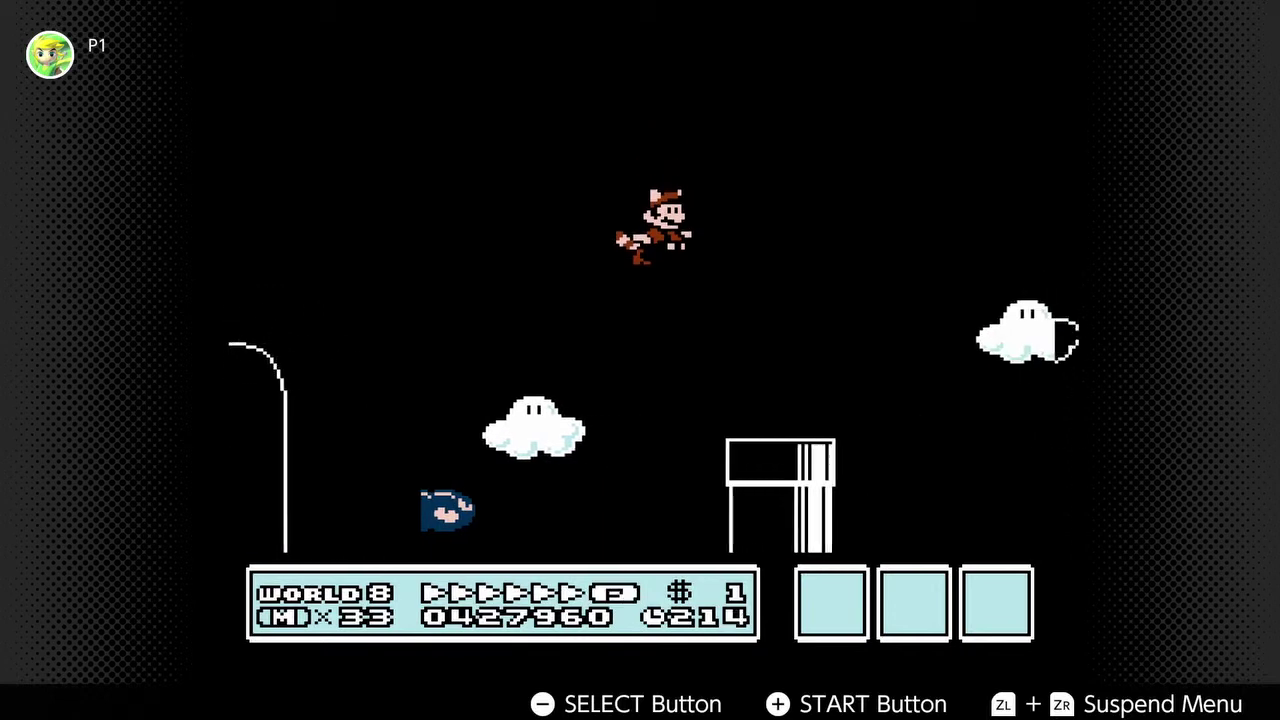
pyautogui.press('x')
pyautogui.press('x')
pyautogui.press('x')
pyautogui.press('x')
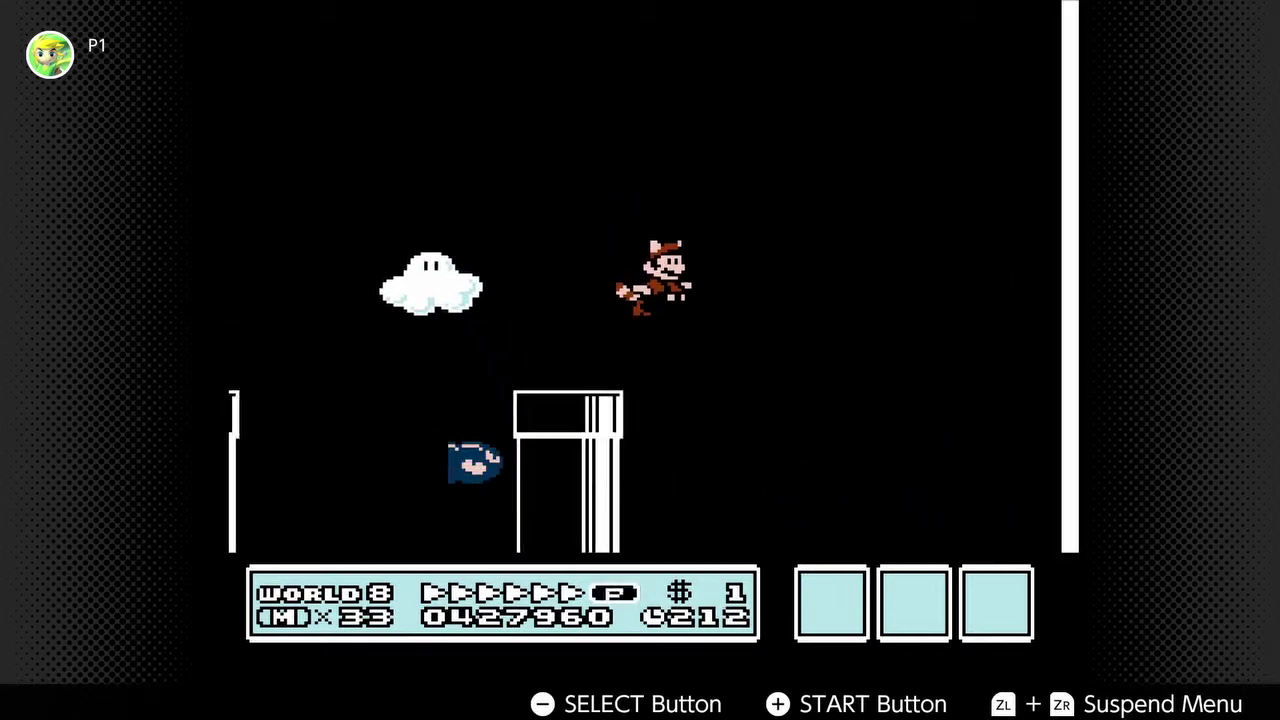
pyautogui.press('x')
pyautogui.press('x')
pyautogui.press('x')
pyautogui.press('x')
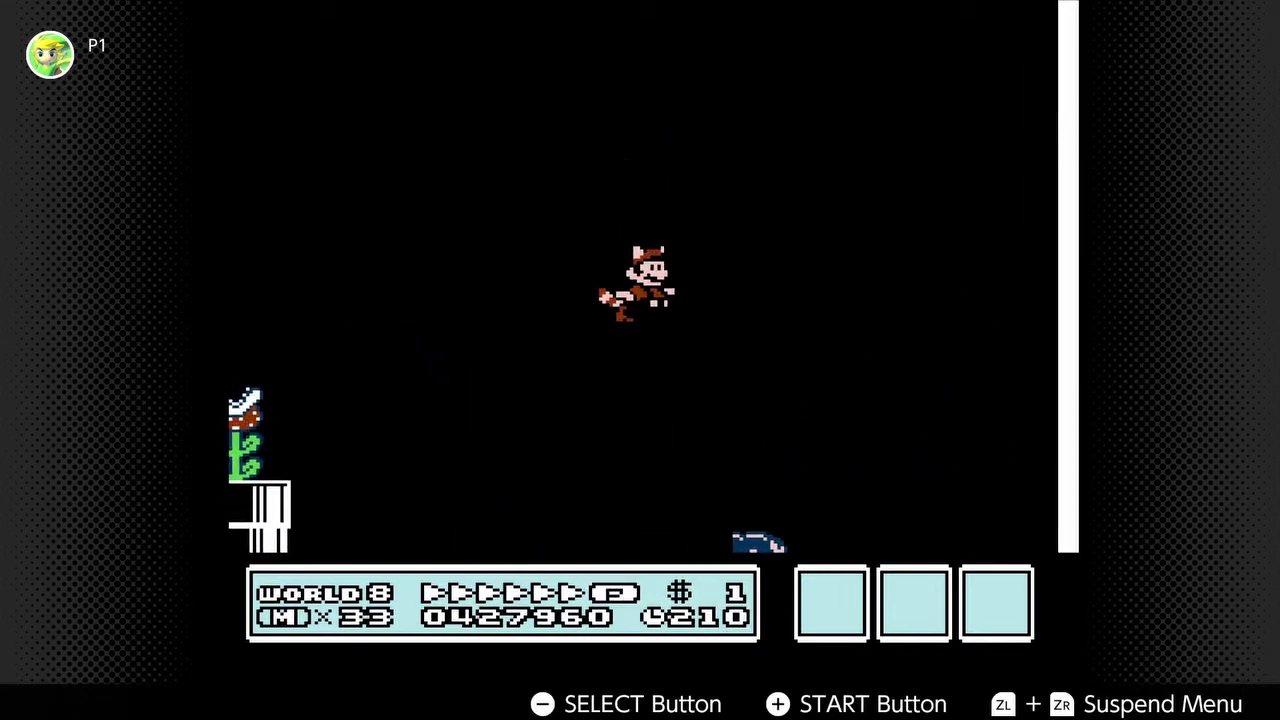
pyautogui.press('x')
pyautogui.press('x')
pyautogui.press('x')
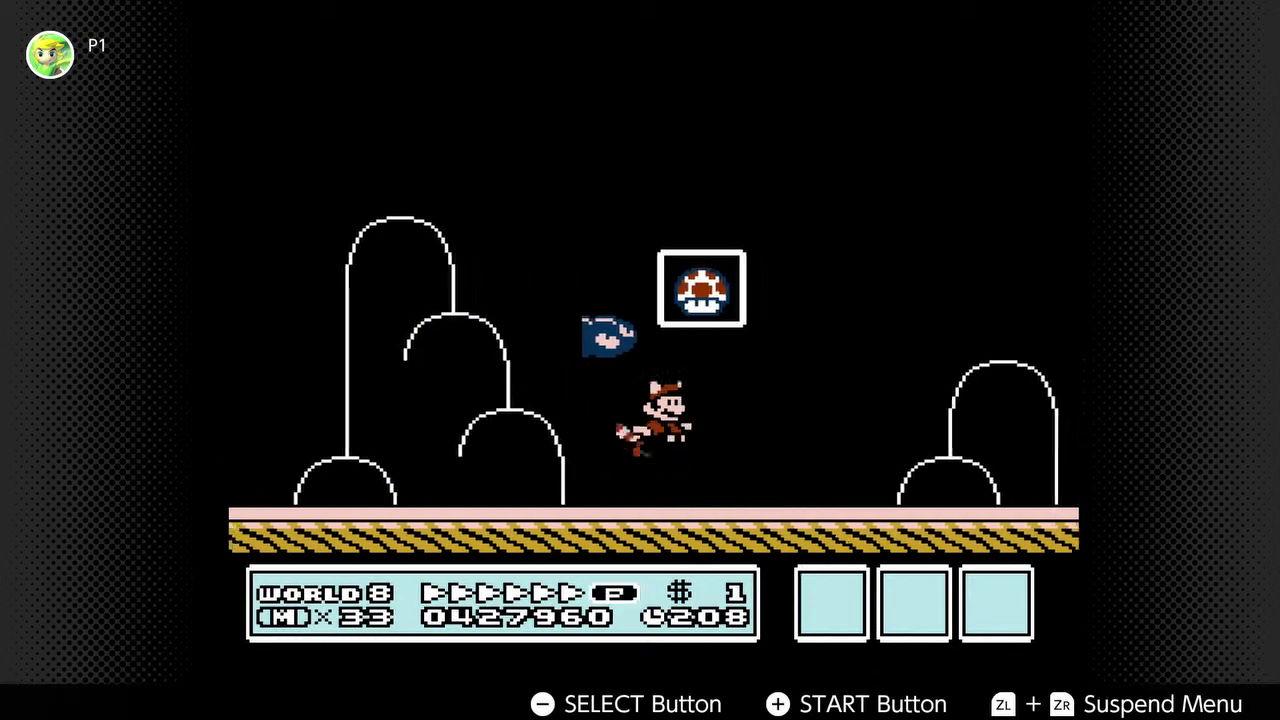
pyautogui.press('x')
pyautogui.press('Left')
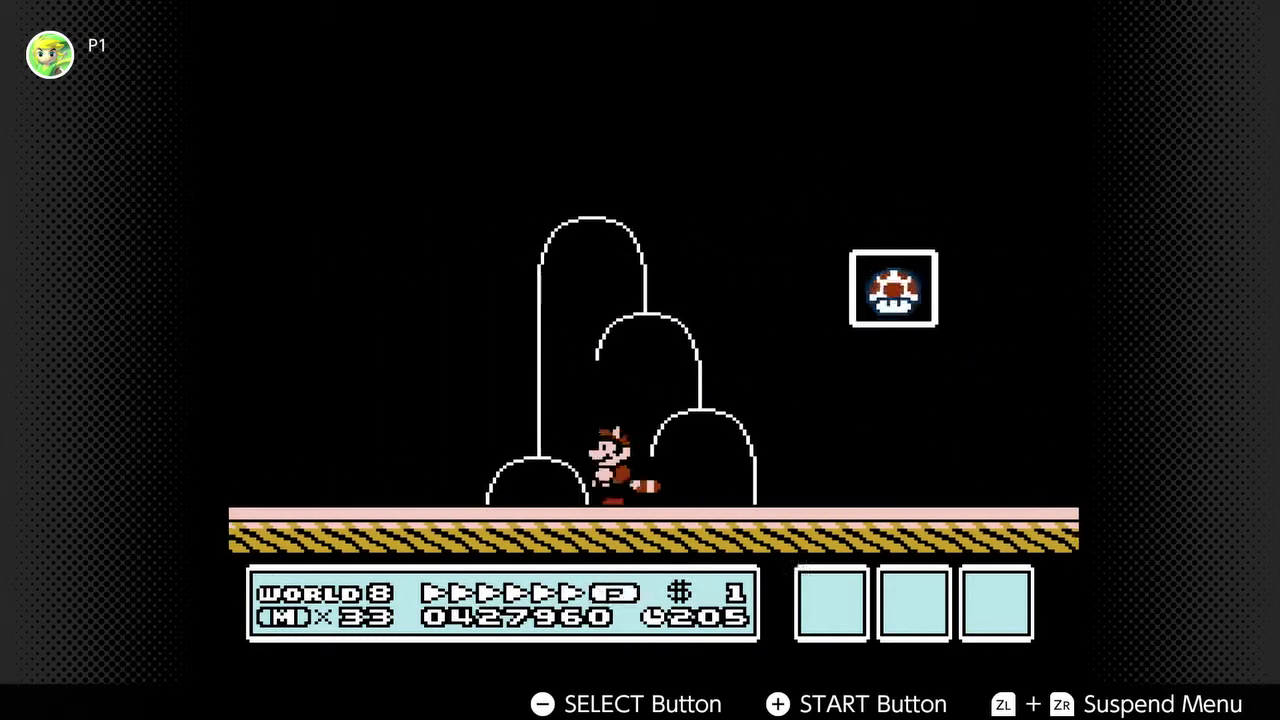
pyautogui.press('Right')
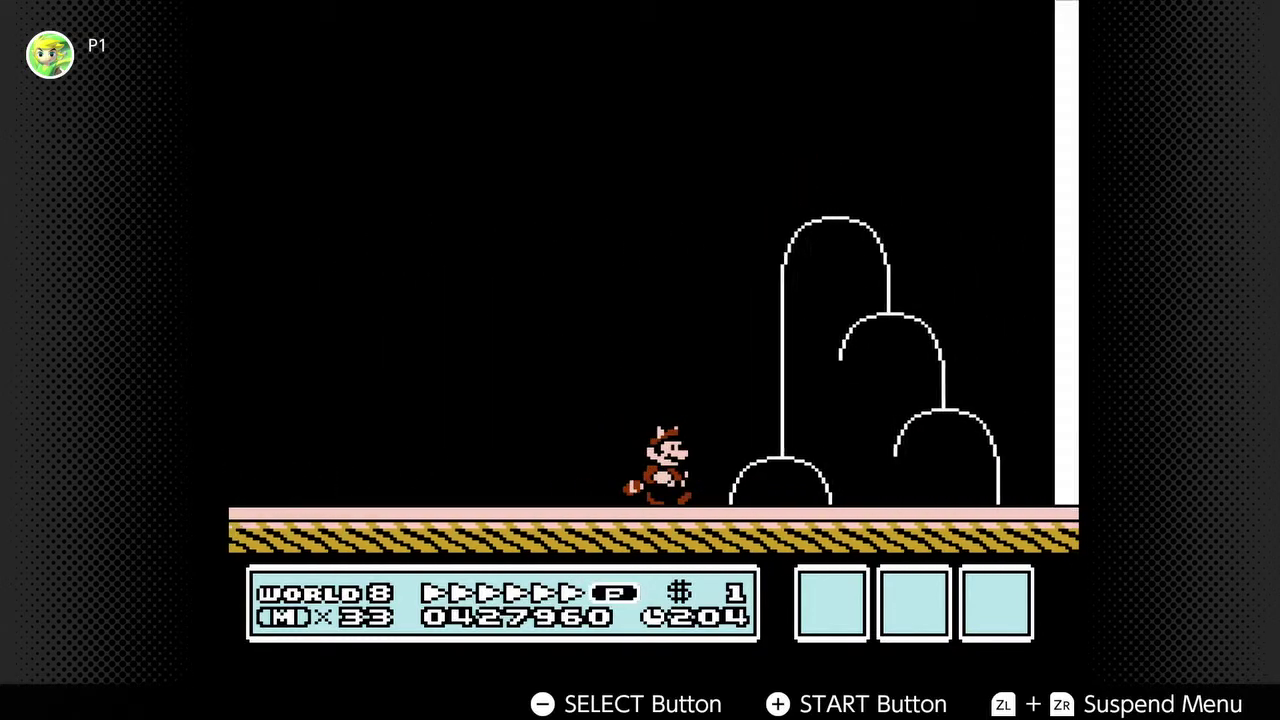
pyautogui.press('x')
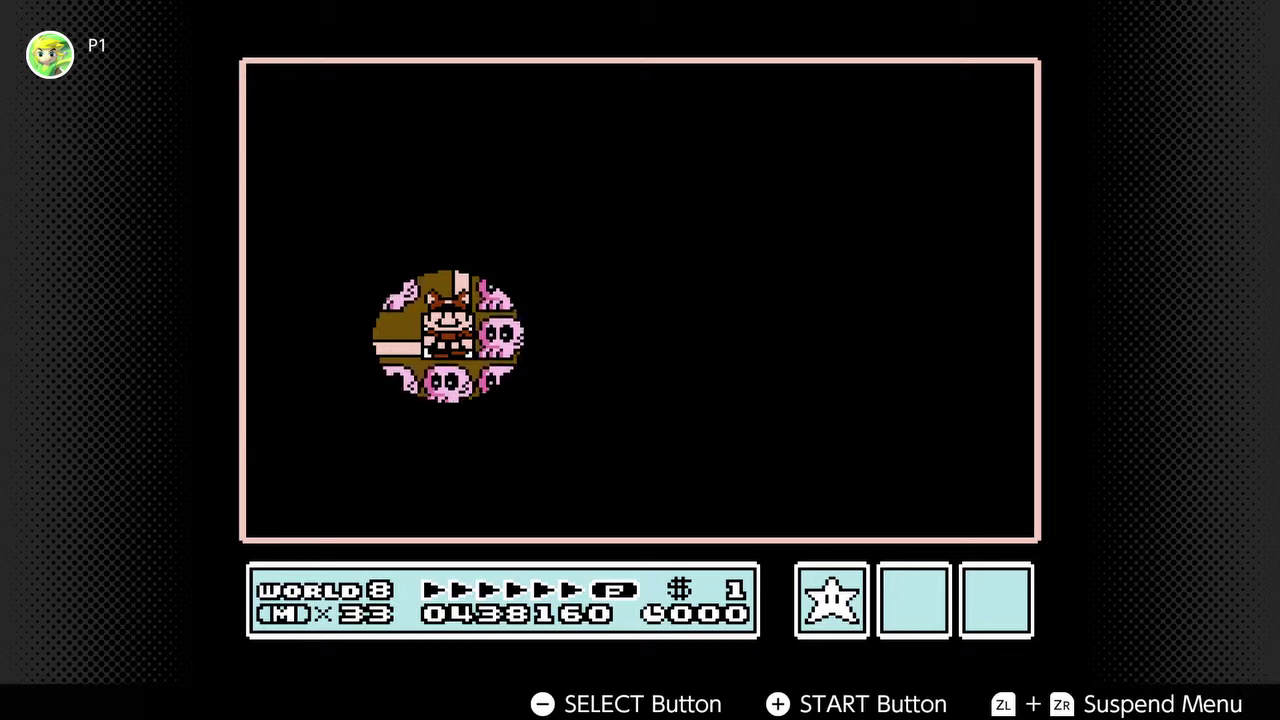
pyautogui.press('Left')
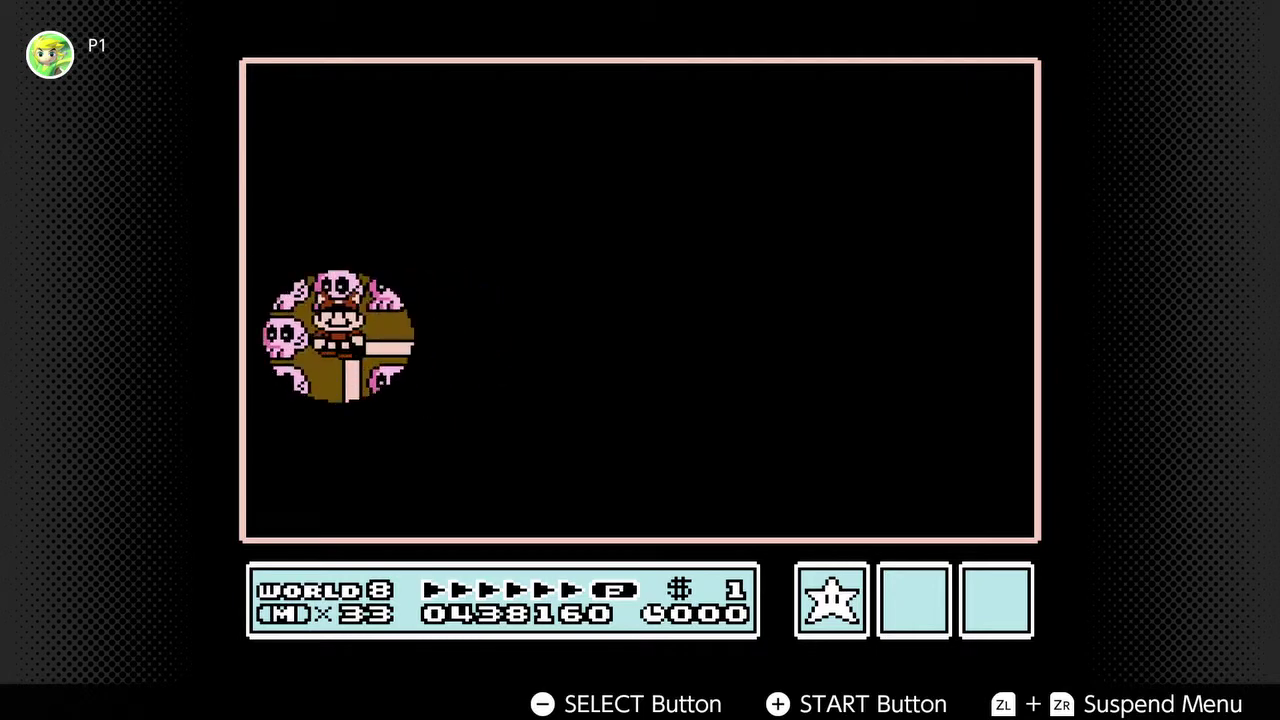
pyautogui.press('Right')
pyautogui.press('Left')
pyautogui.press('Right')
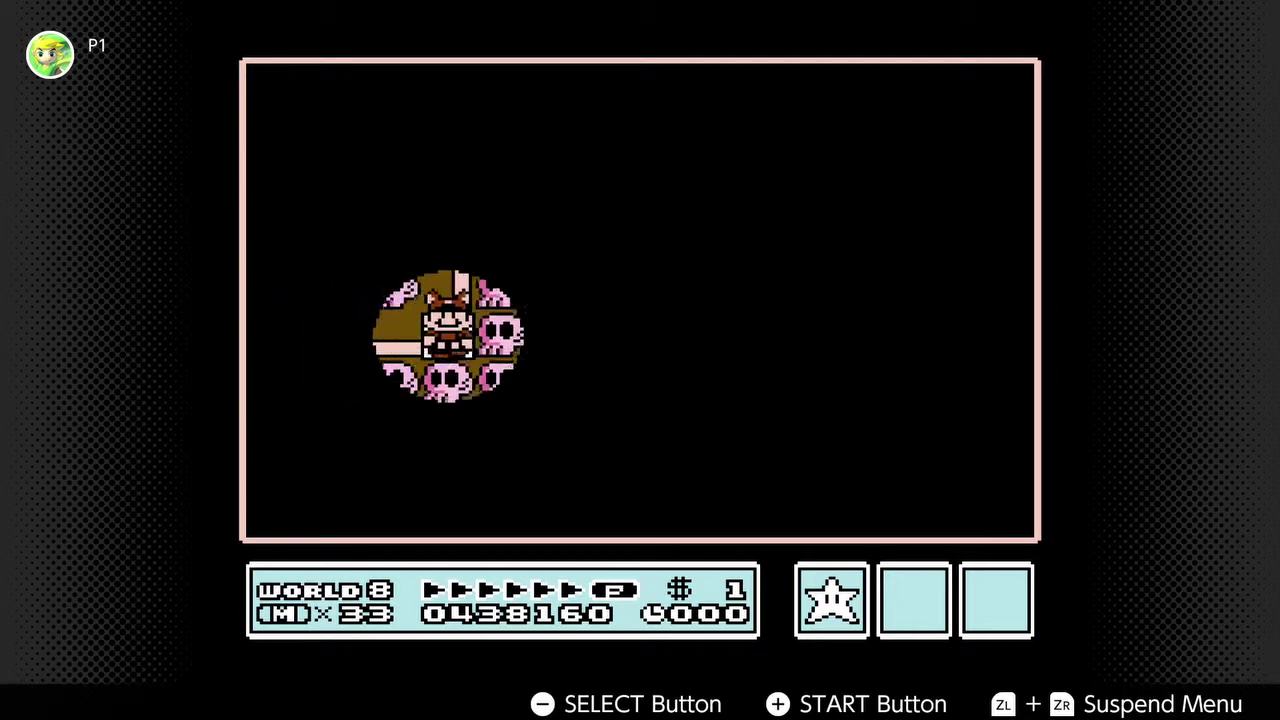
pyautogui.press('Return')
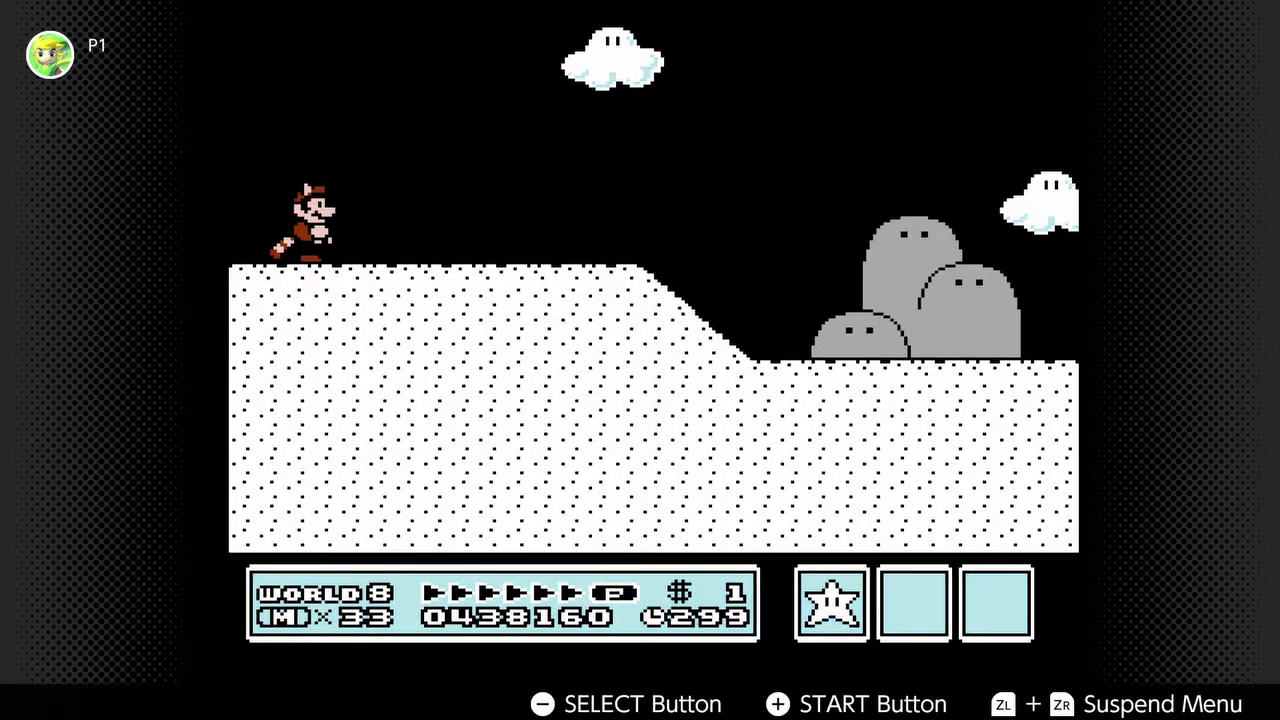
pyautogui.press('Return')
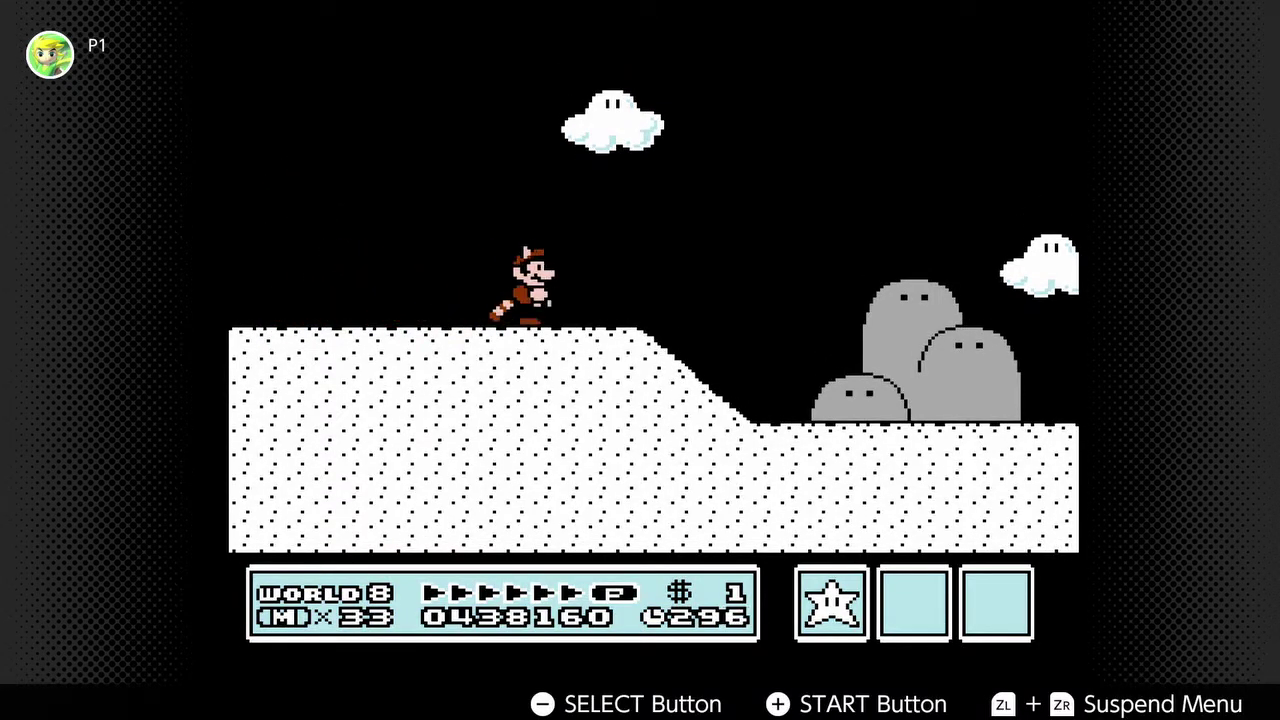
pyautogui.press('Return')
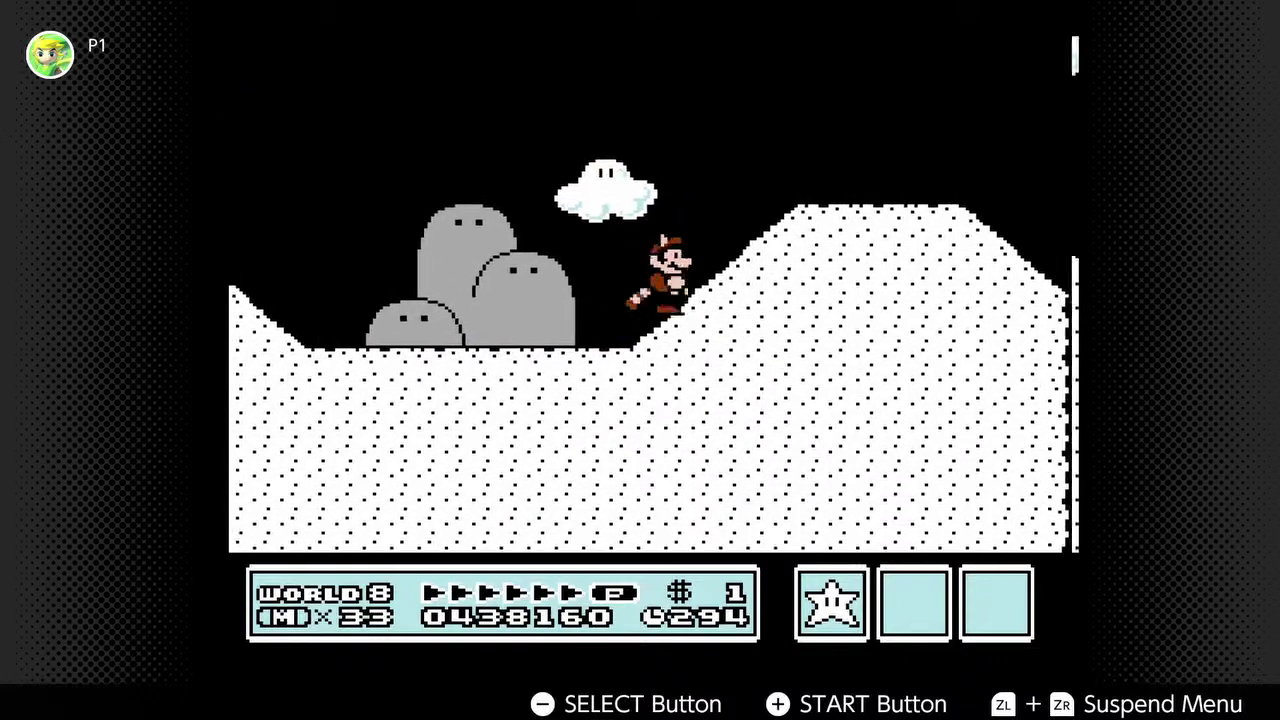
pyautogui.press('Return')
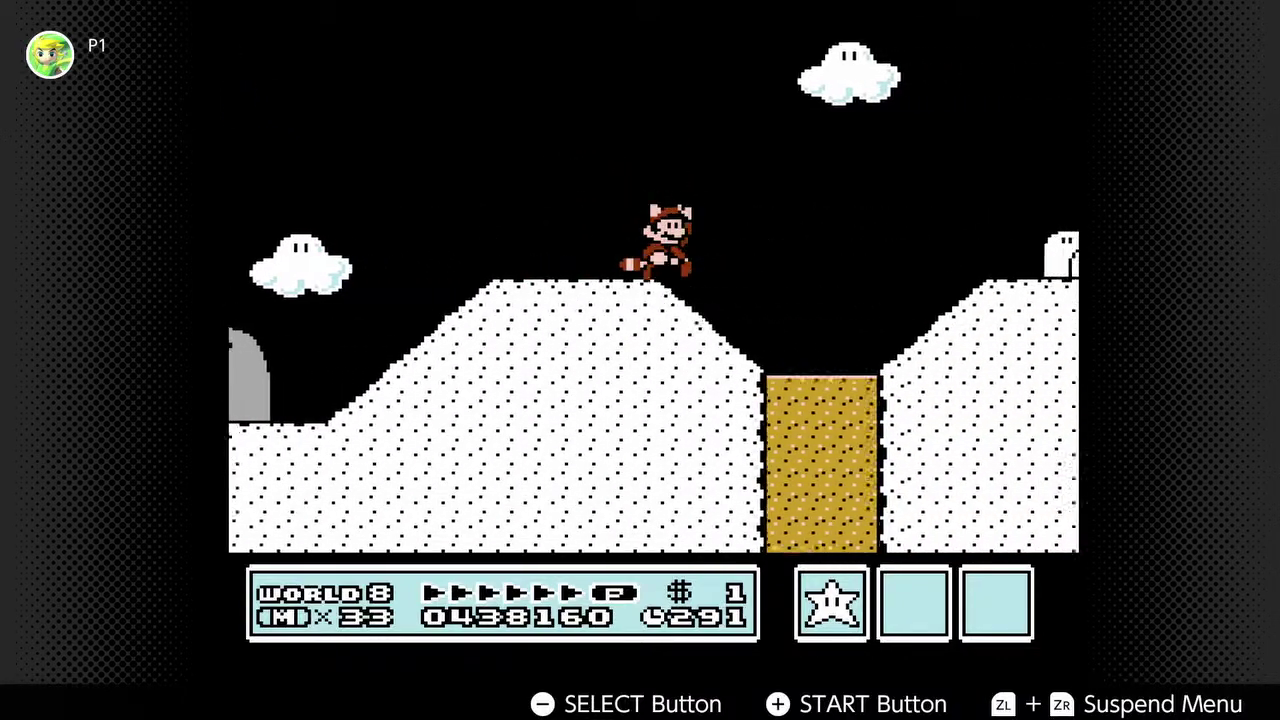
pyautogui.press('Return')
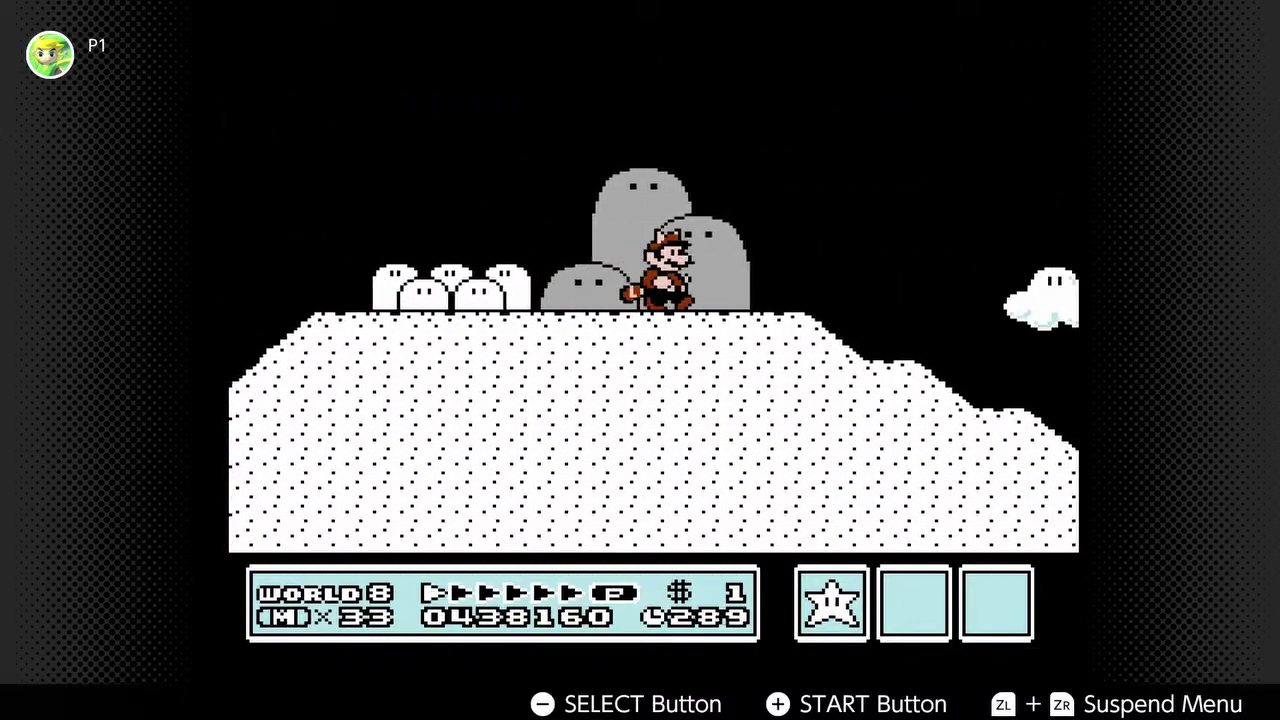
pyautogui.press('Down')
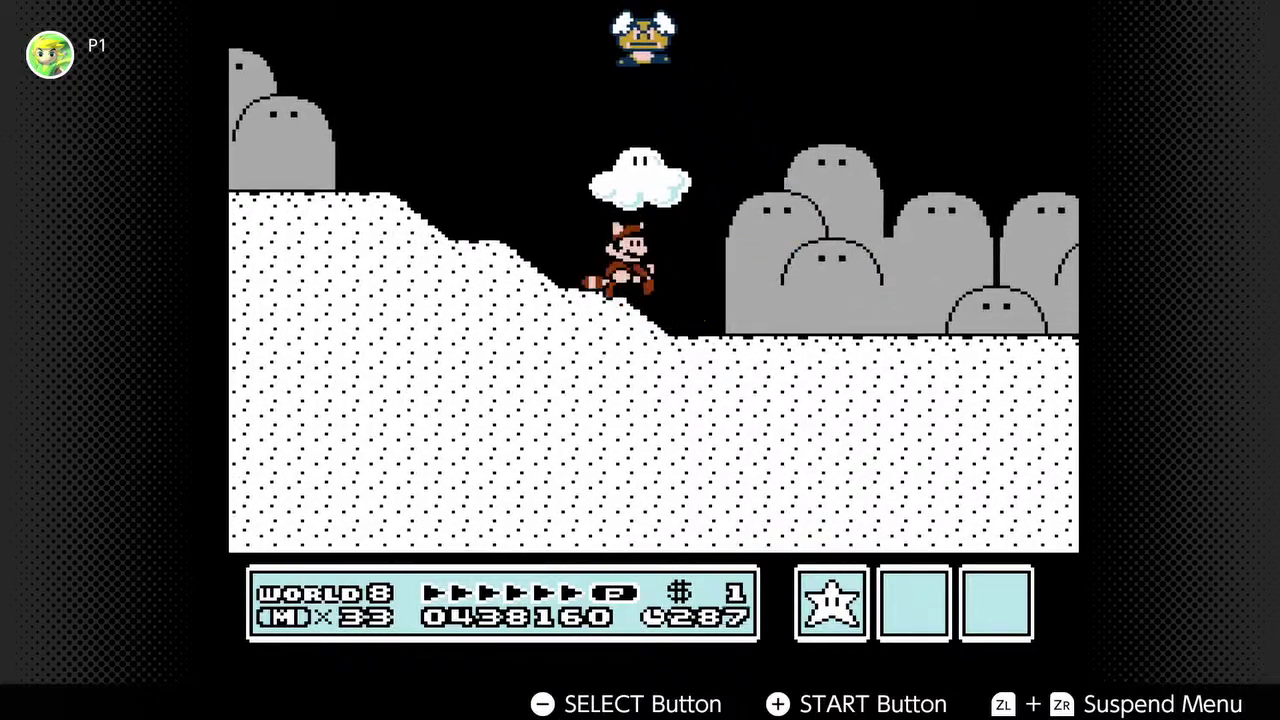
pyautogui.press('Right')
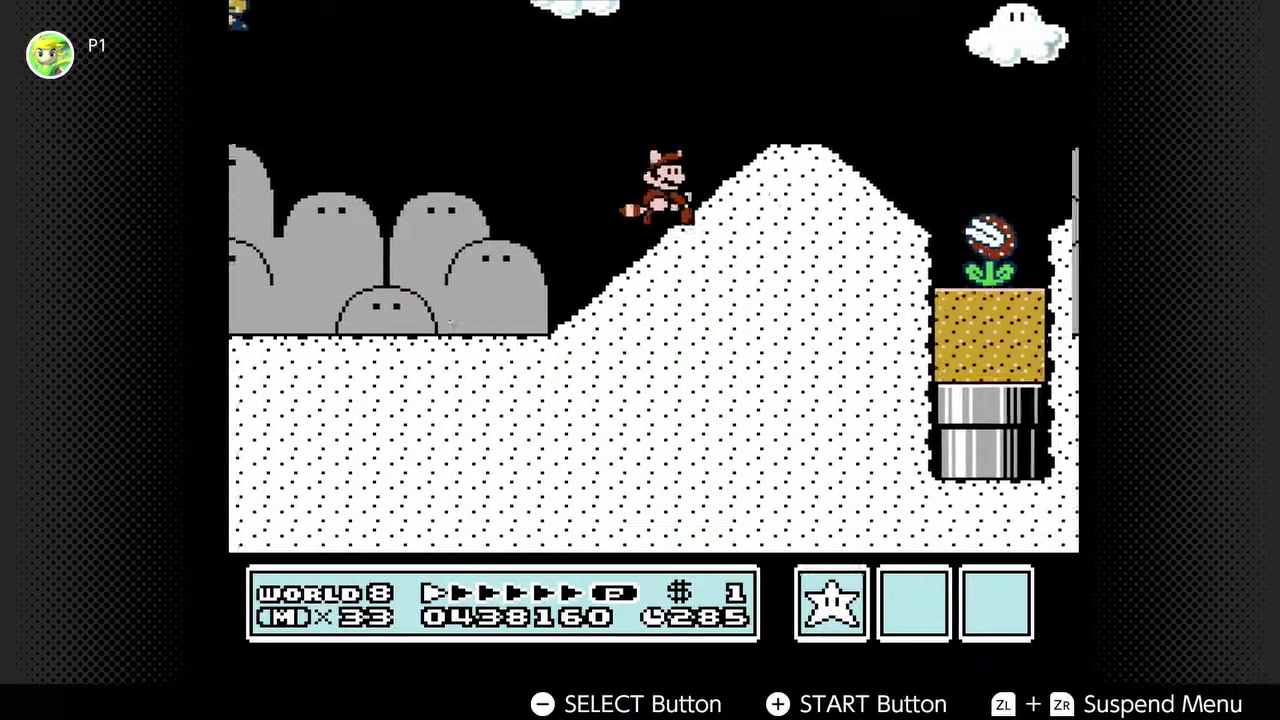
pyautogui.press('Return')
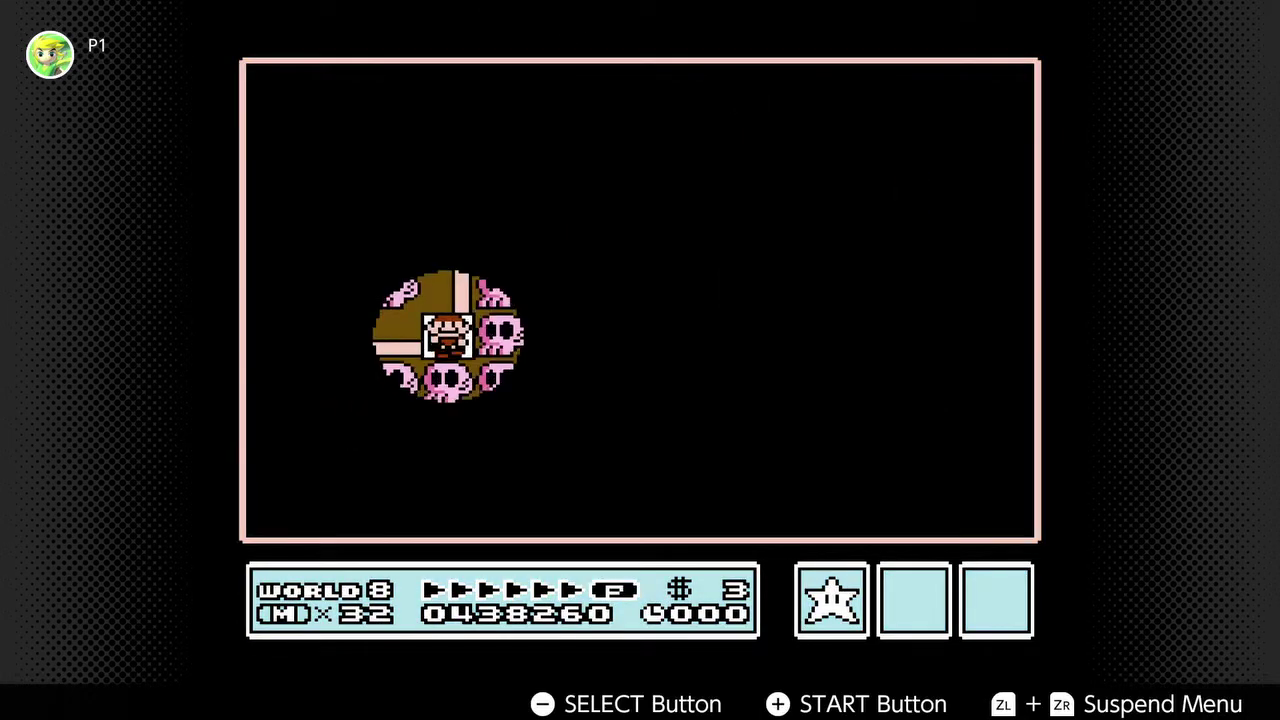
pyautogui.press('b')
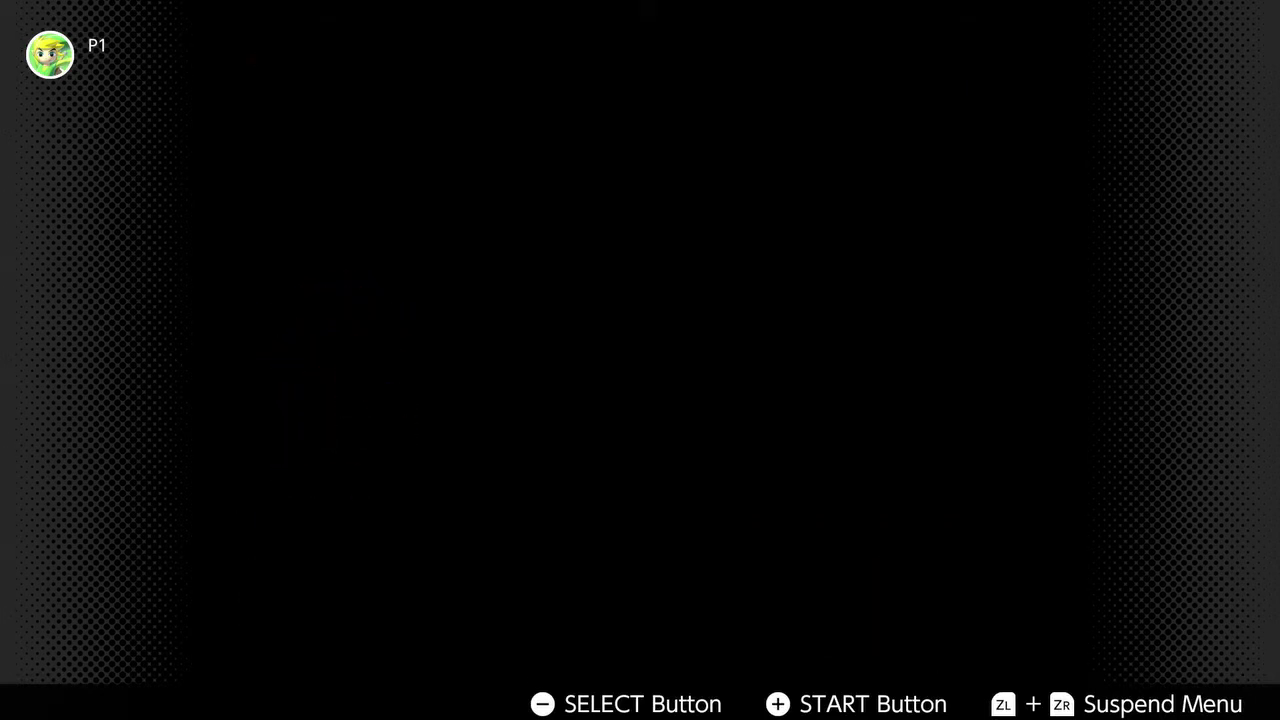
pyautogui.press('Right')
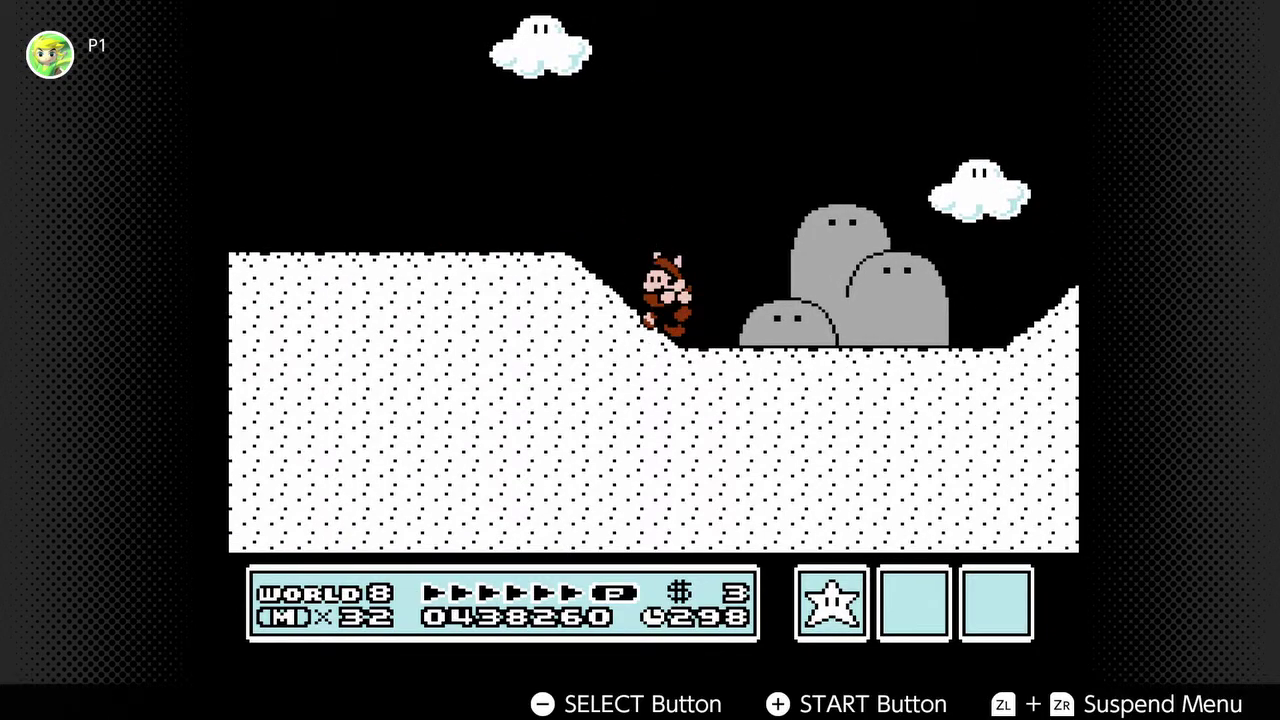
pyautogui.press('Right')
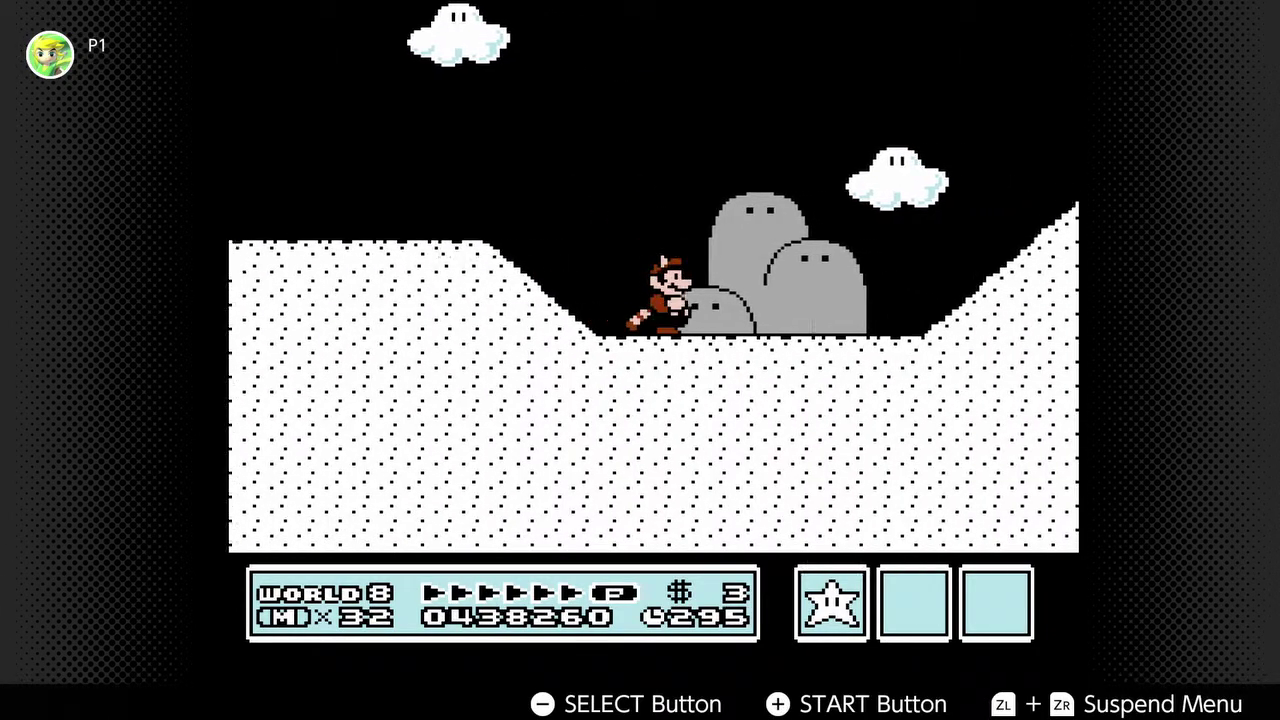
pyautogui.press('Down')
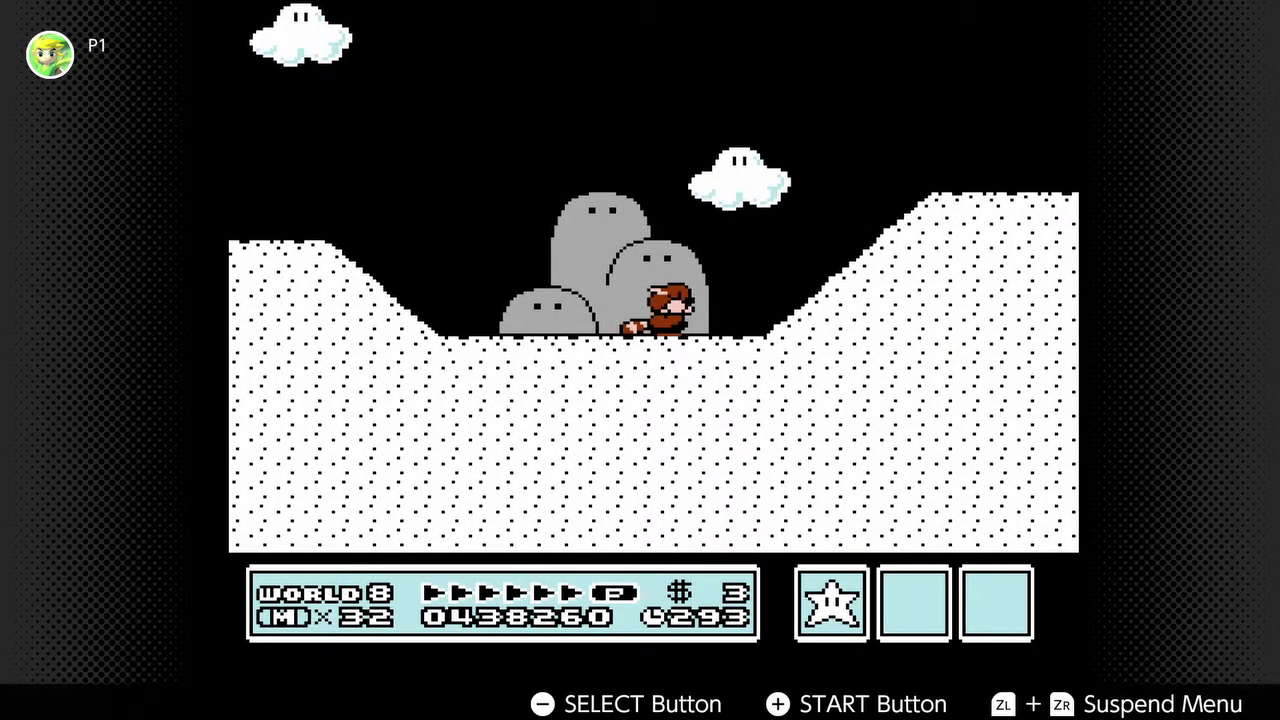
pyautogui.press('Right')
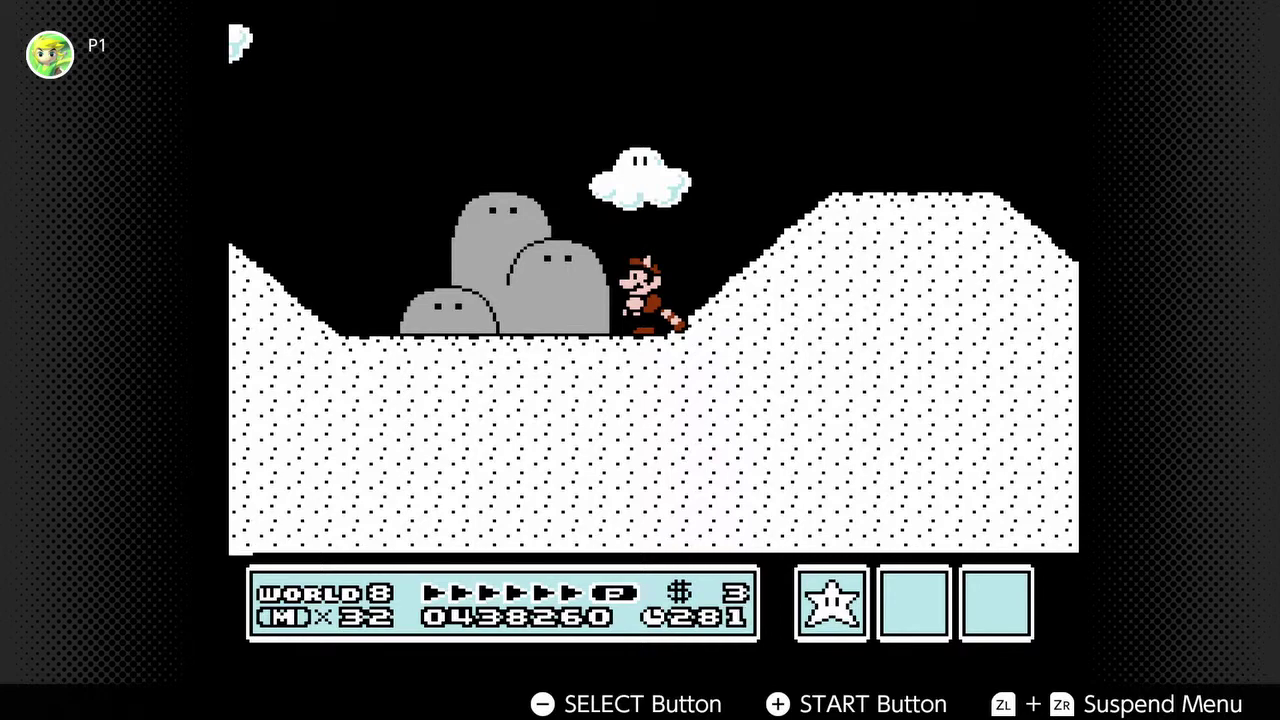
pyautogui.press('Right')
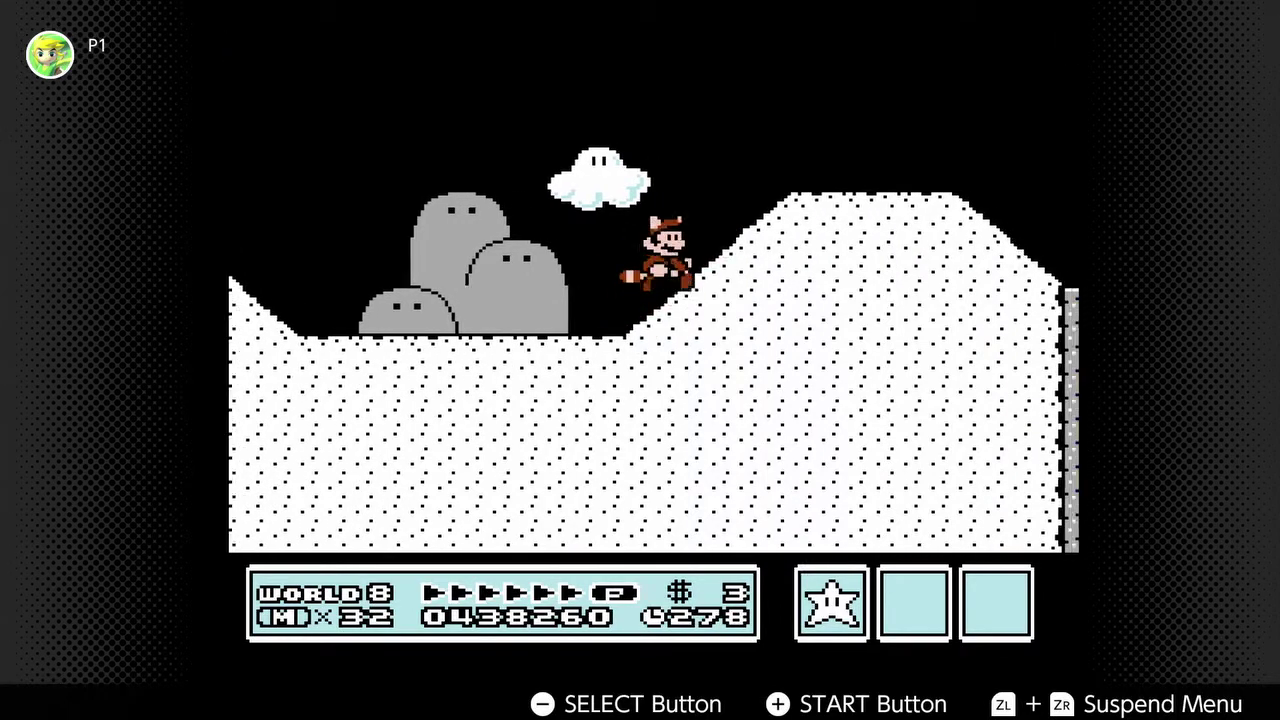
pyautogui.press('space')
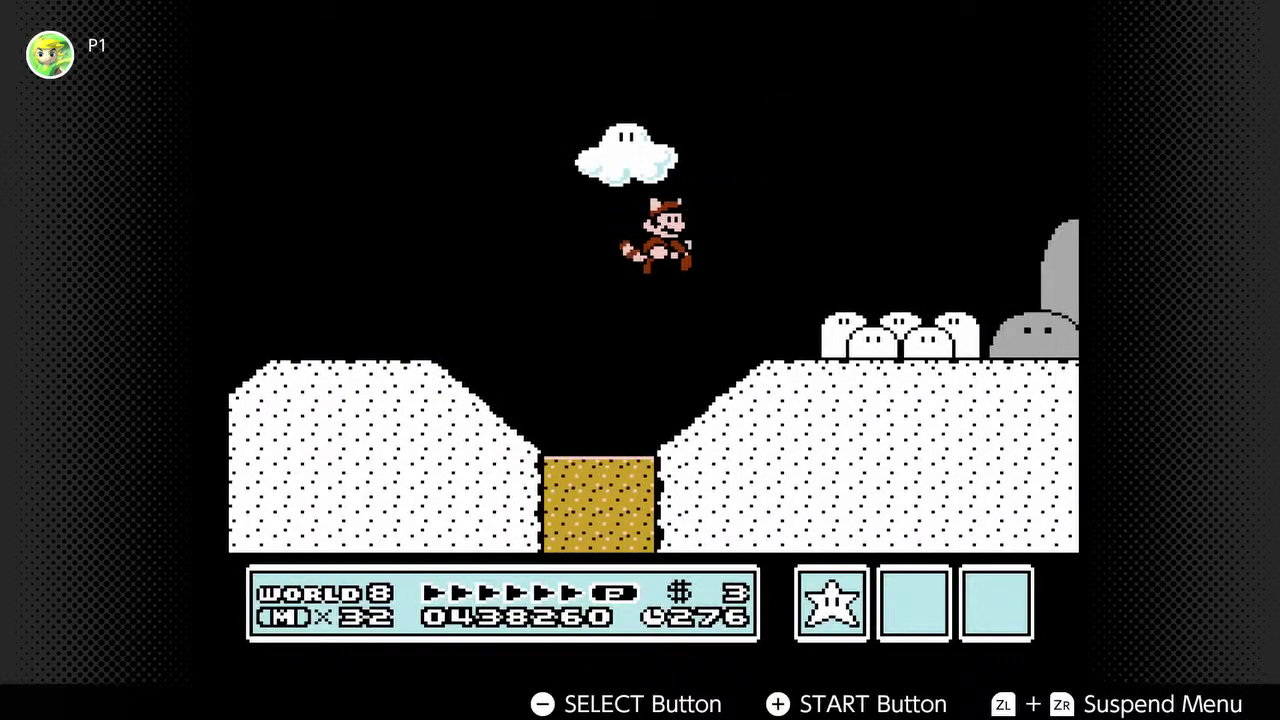
pyautogui.press('Right')
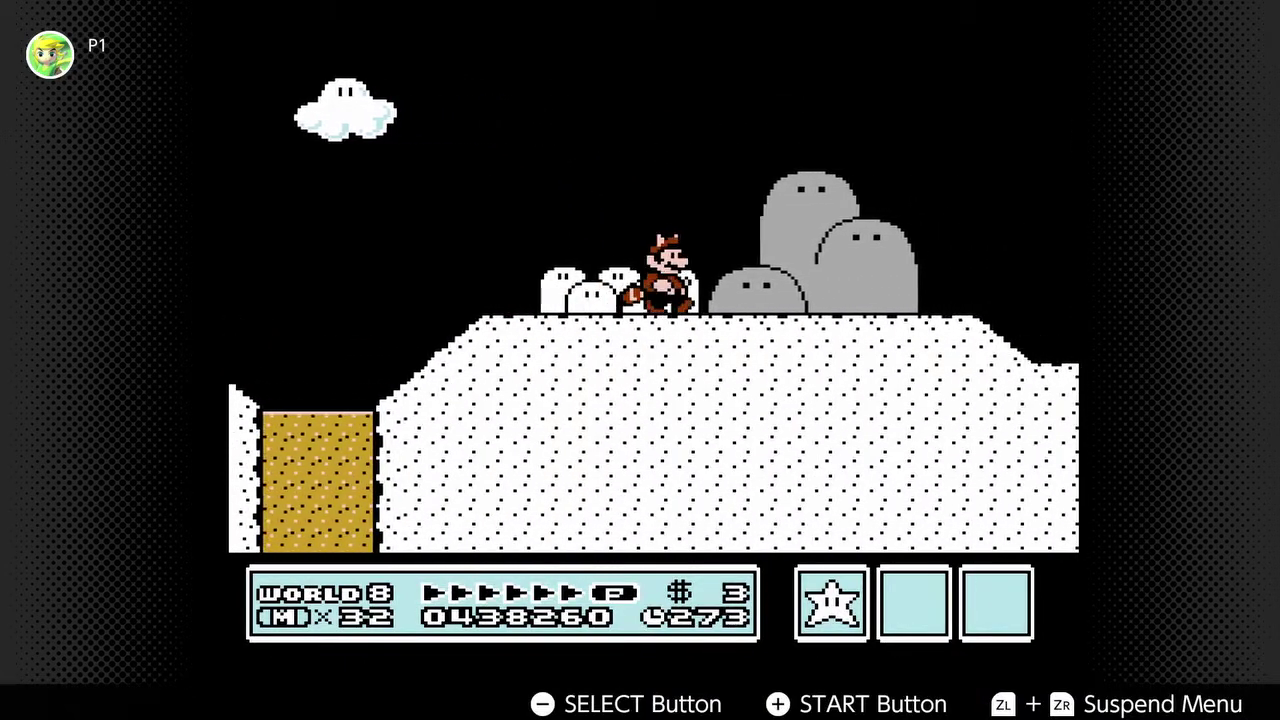
pyautogui.press('Right')
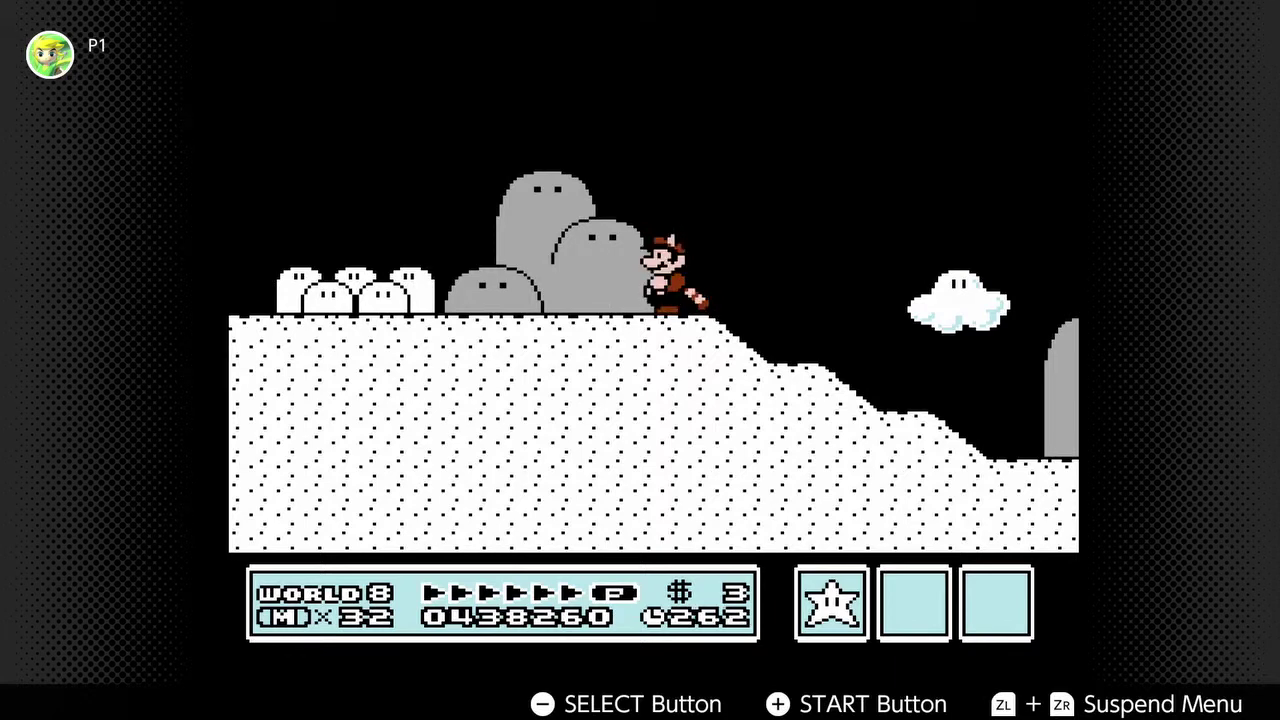
pyautogui.press('Left')
pyautogui.press('Right')
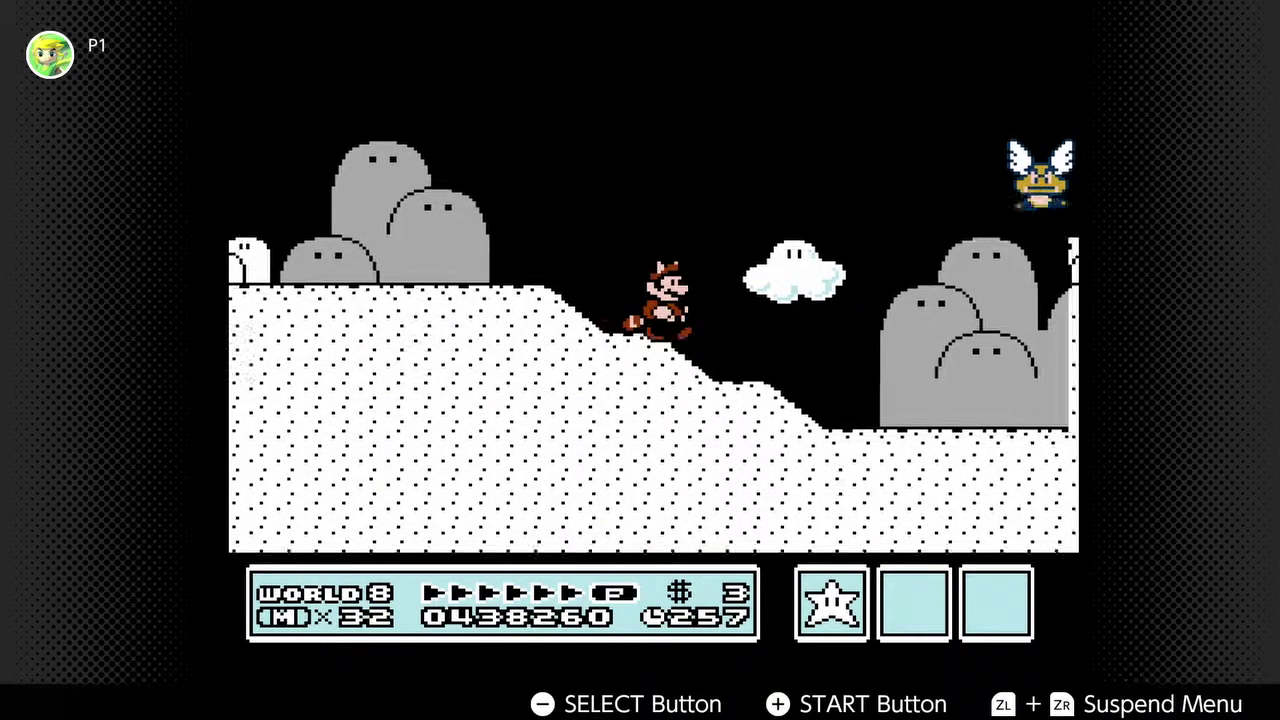
pyautogui.press('Left')
pyautogui.press('Right')
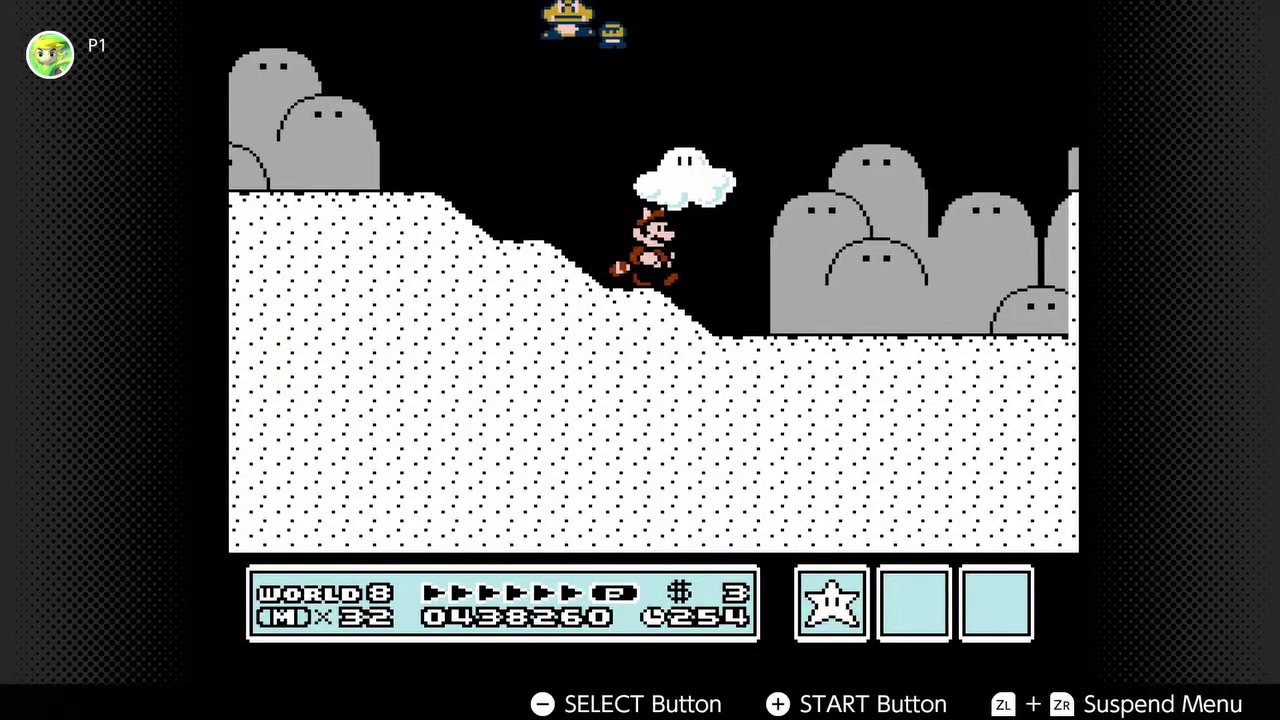
pyautogui.press('space')
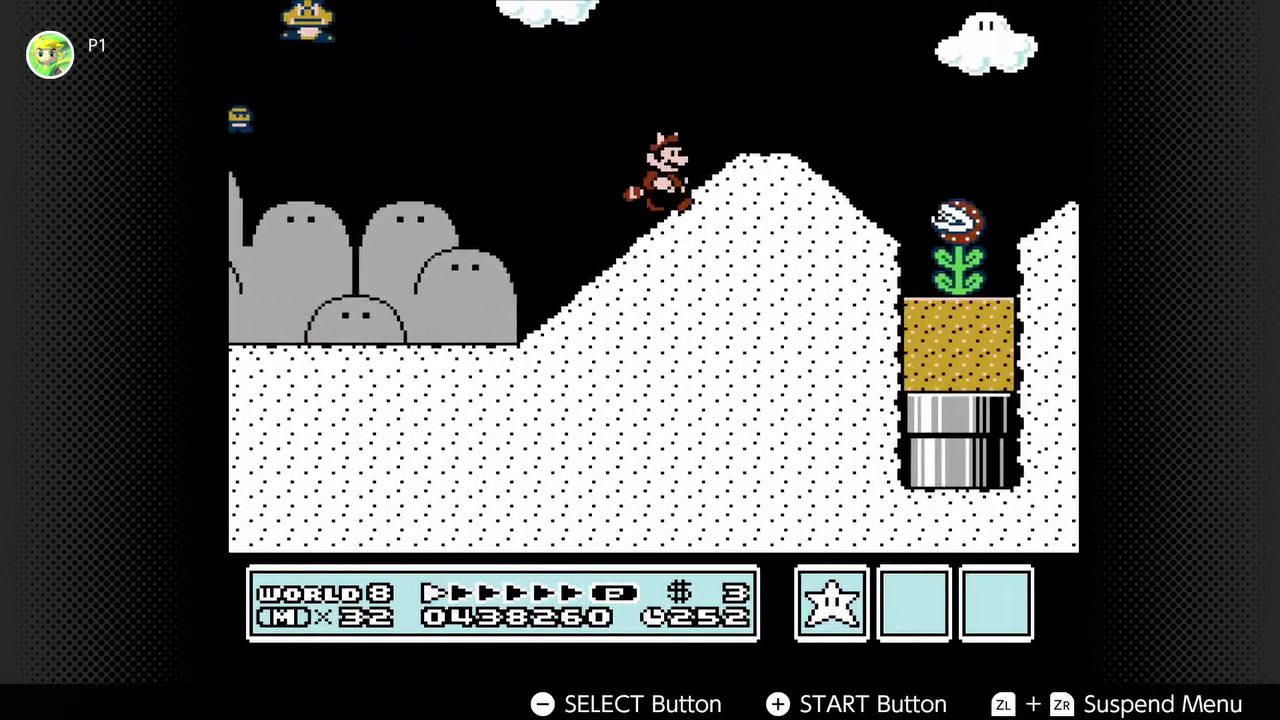
pyautogui.press('space')
pyautogui.press('space')
pyautogui.press('space')
pyautogui.press('space')
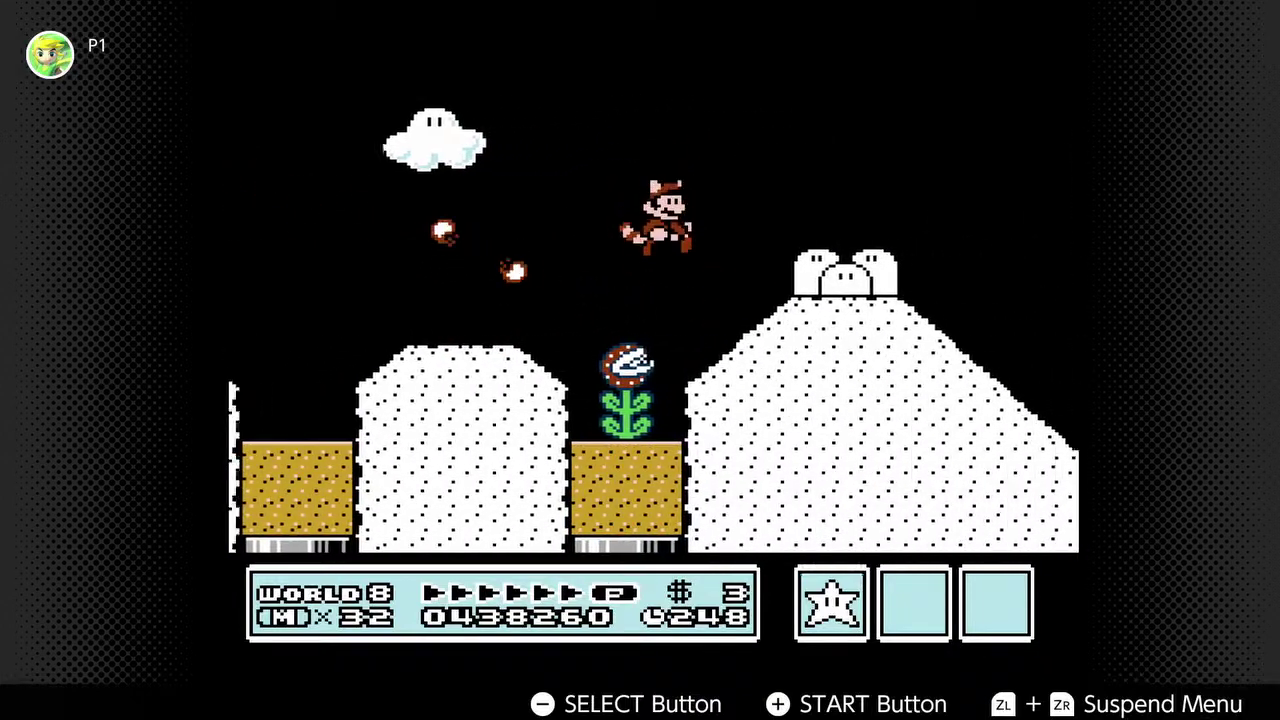
pyautogui.press('space')
pyautogui.press('space')
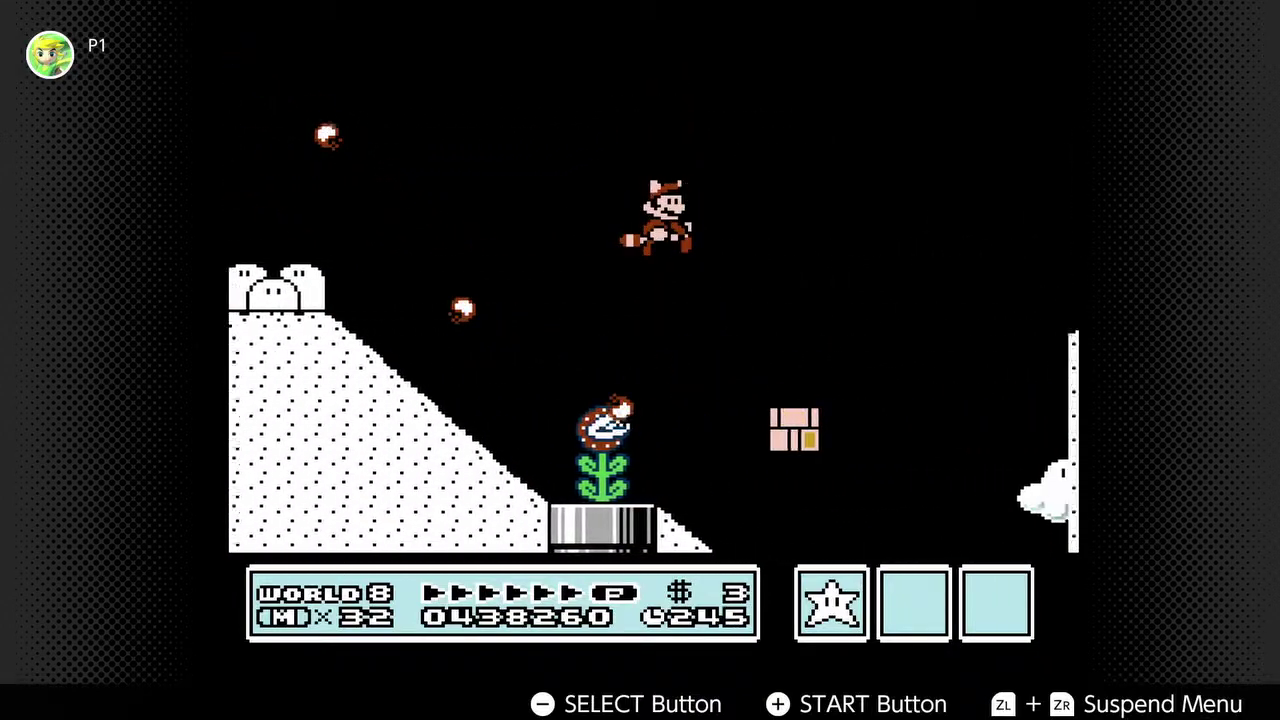
pyautogui.press('space')
pyautogui.press('space')
pyautogui.press('space')
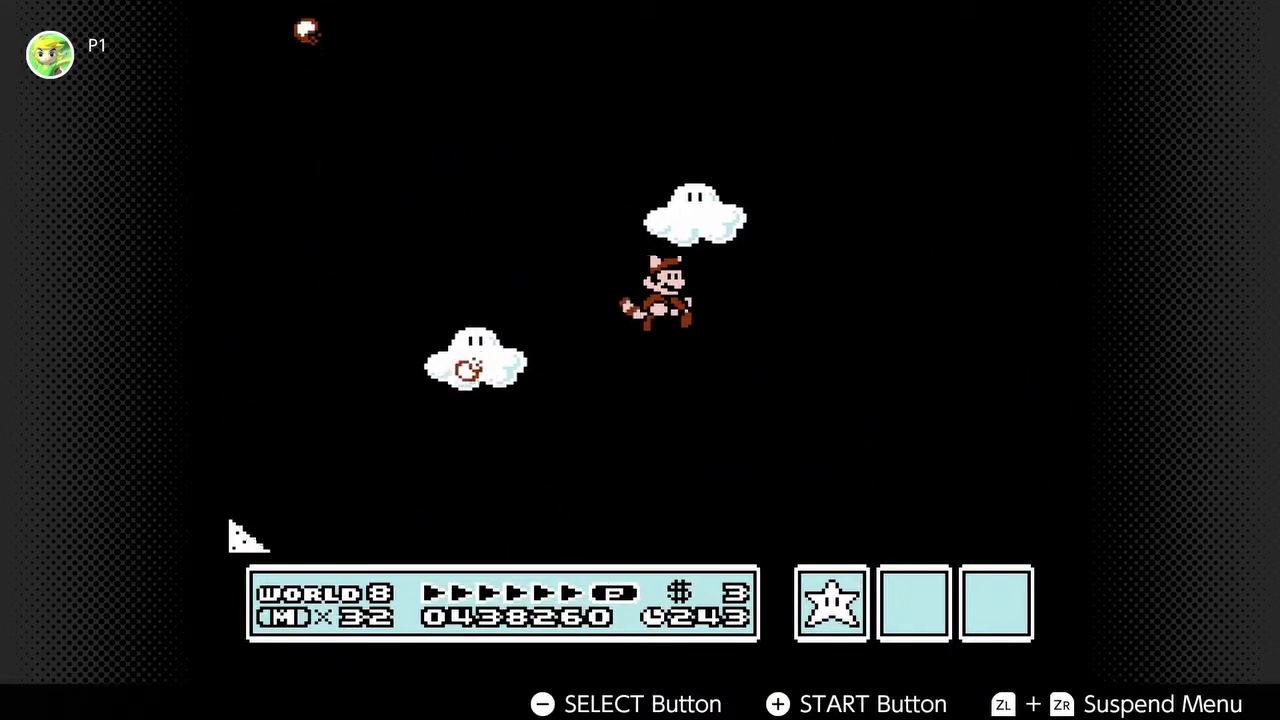
pyautogui.press('Right')
pyautogui.press('Right')
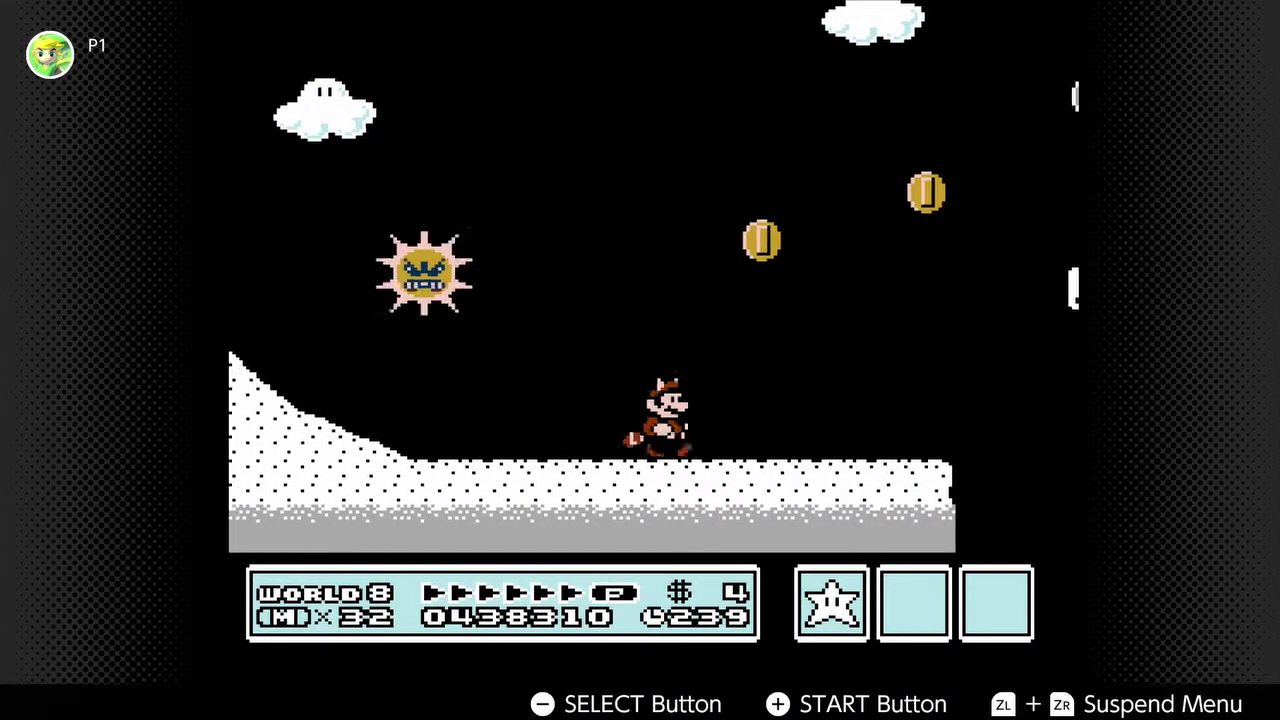
pyautogui.press('space')
pyautogui.press('space')
pyautogui.press('Right')
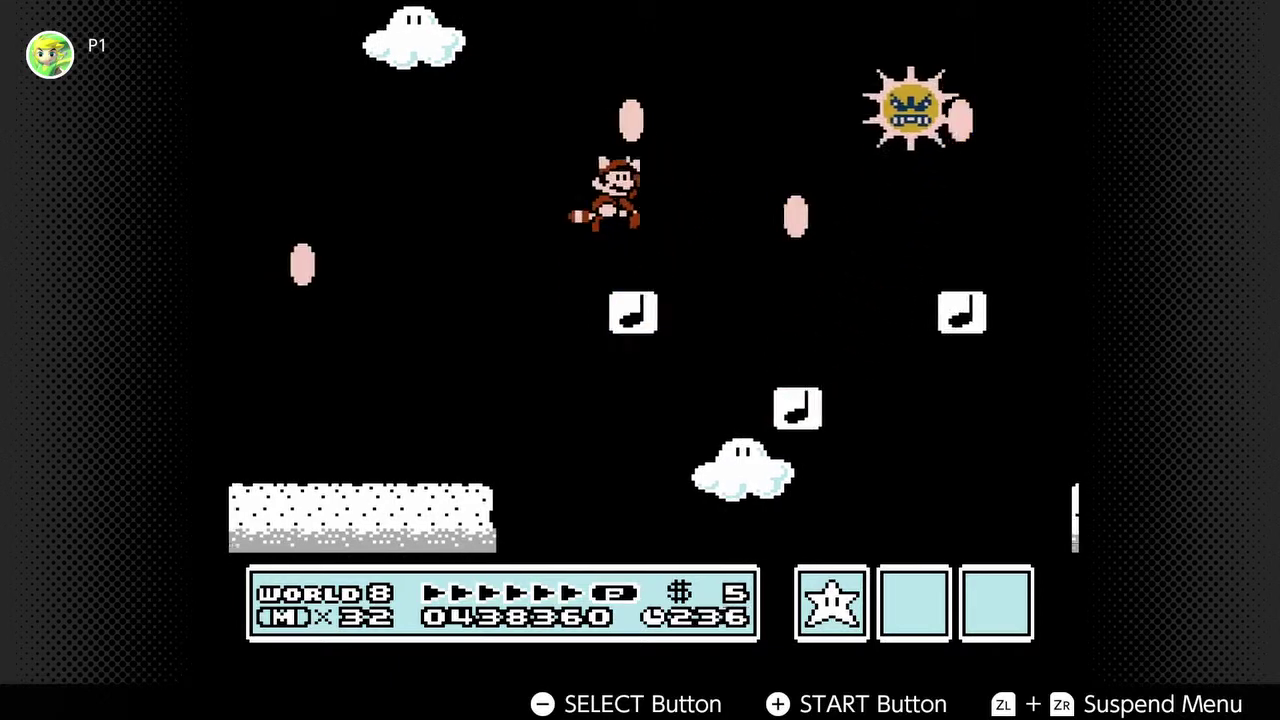
pyautogui.press('Right')
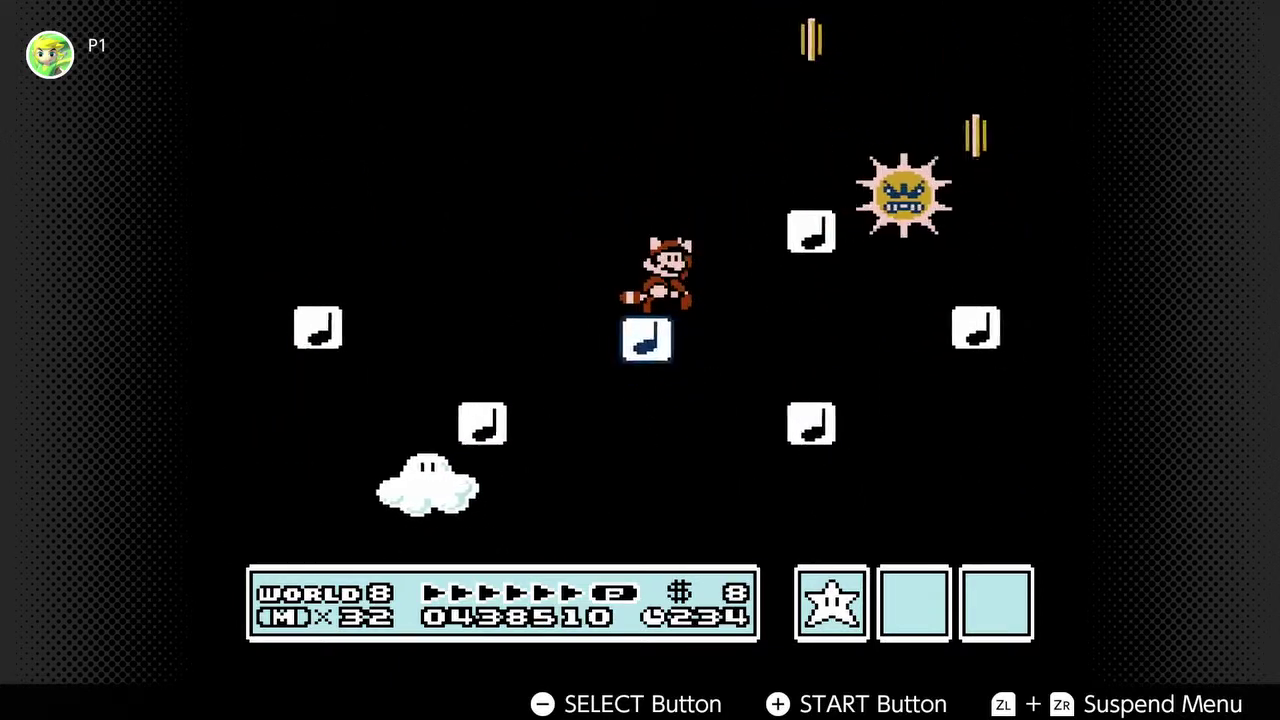
pyautogui.press('Right')
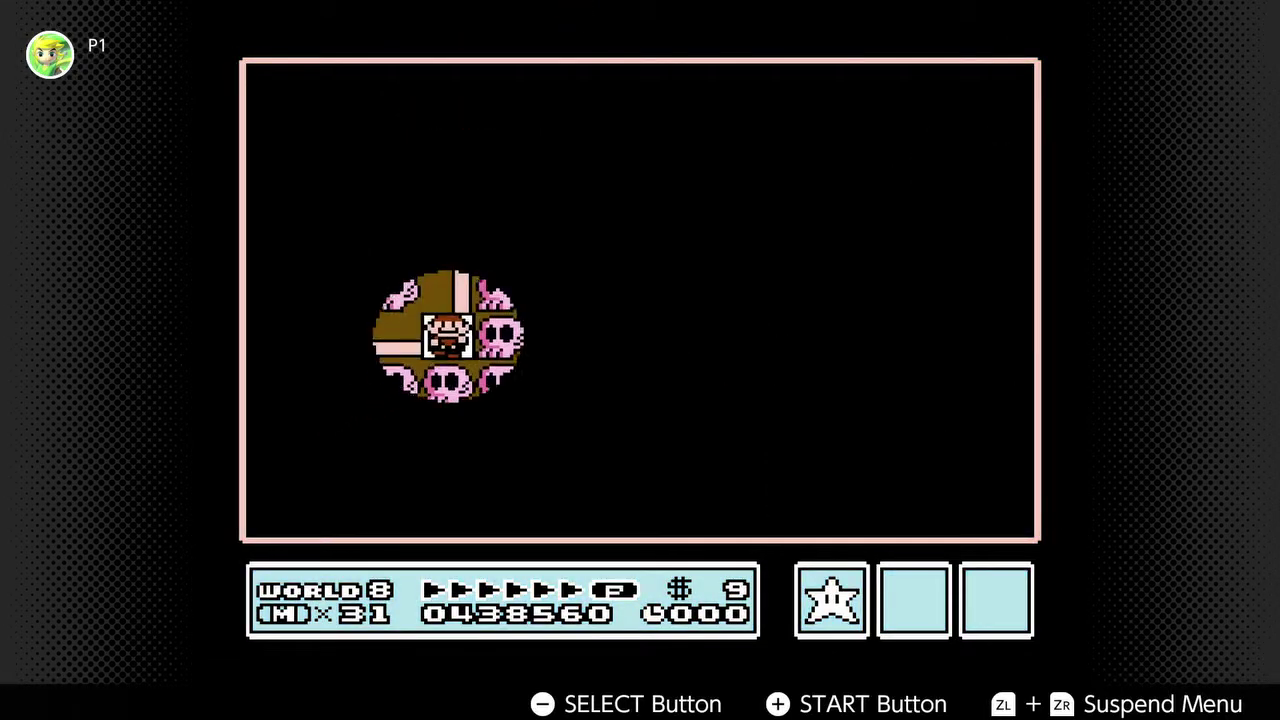
pyautogui.press('b')
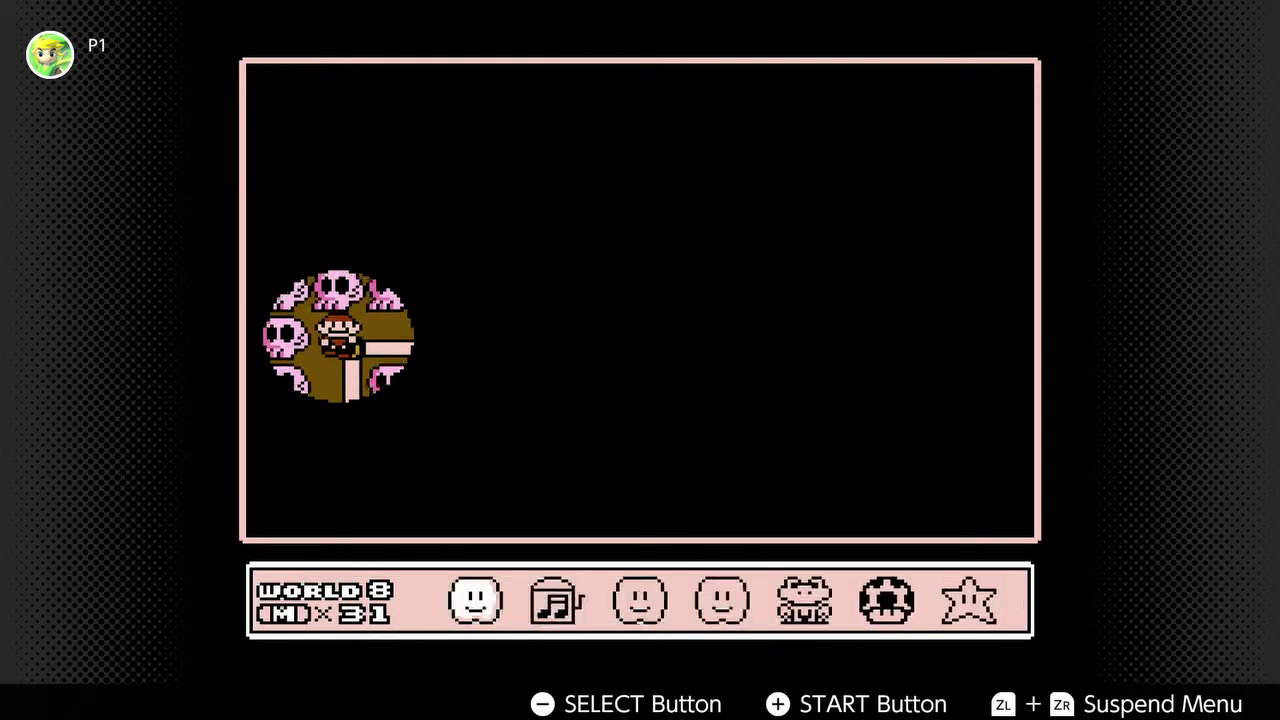
pyautogui.press('a')
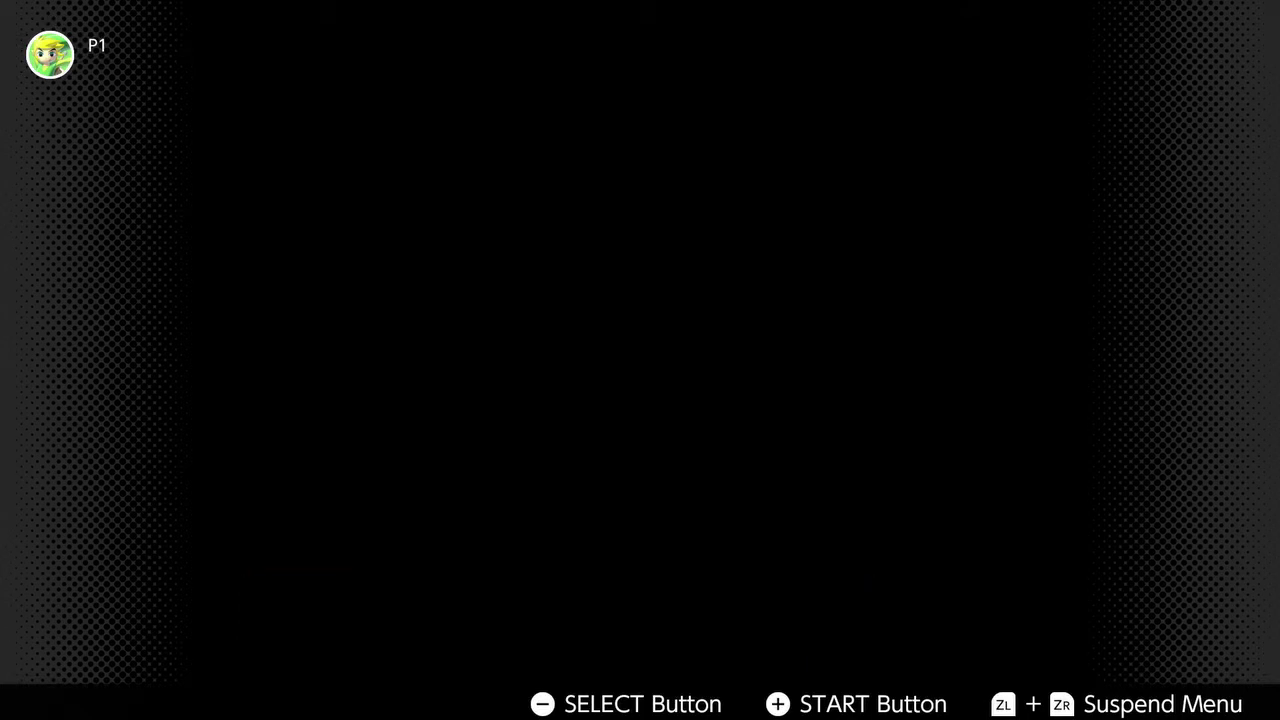
pyautogui.press('Right')
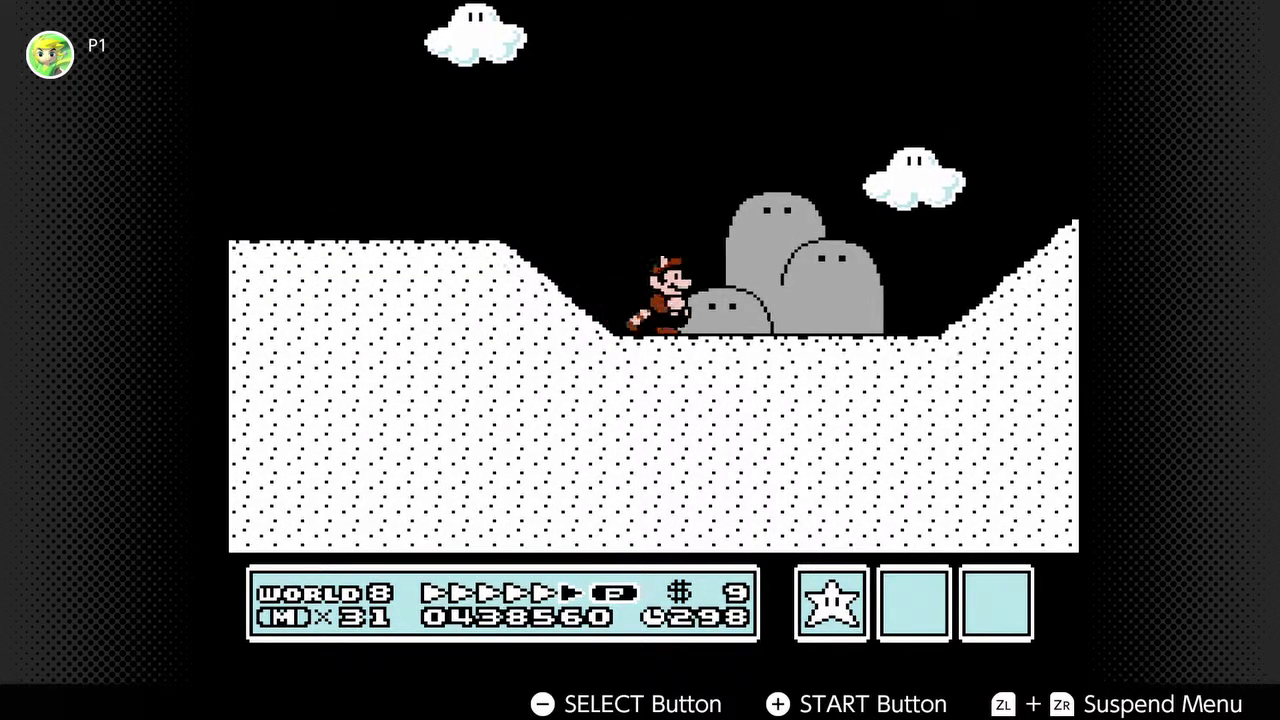
pyautogui.press('a')
pyautogui.press('Right')
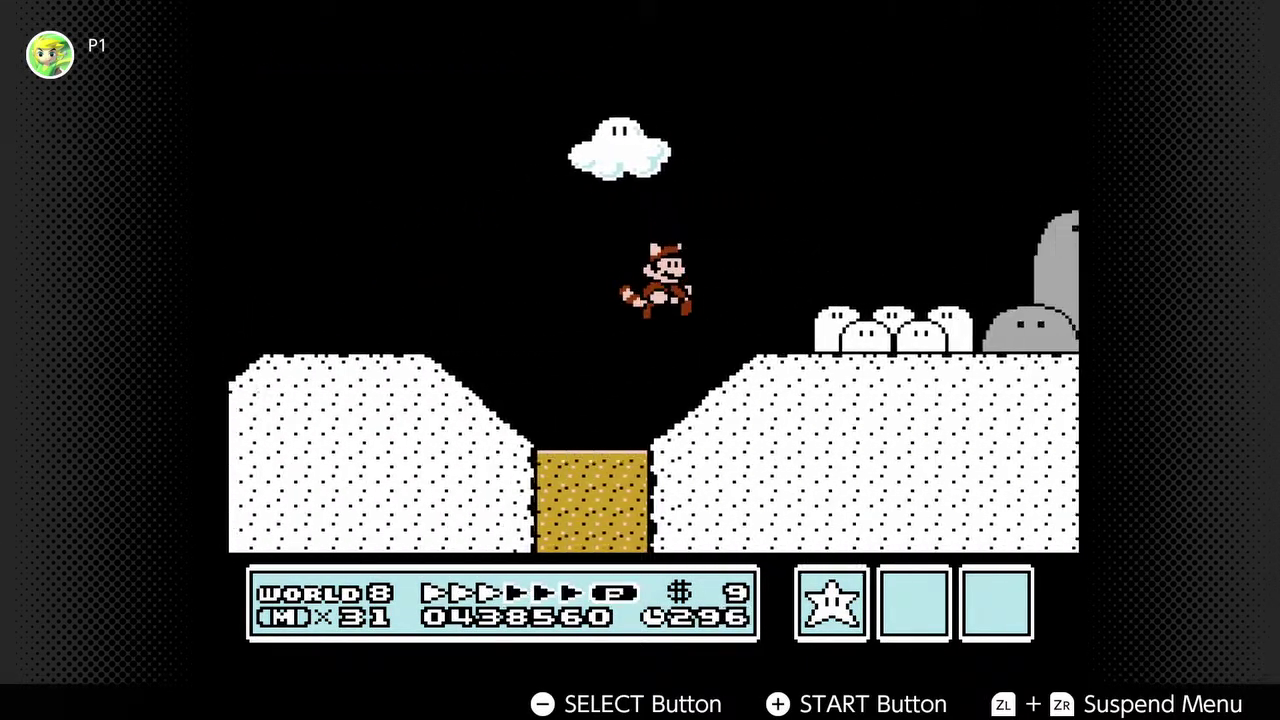
pyautogui.press('a')
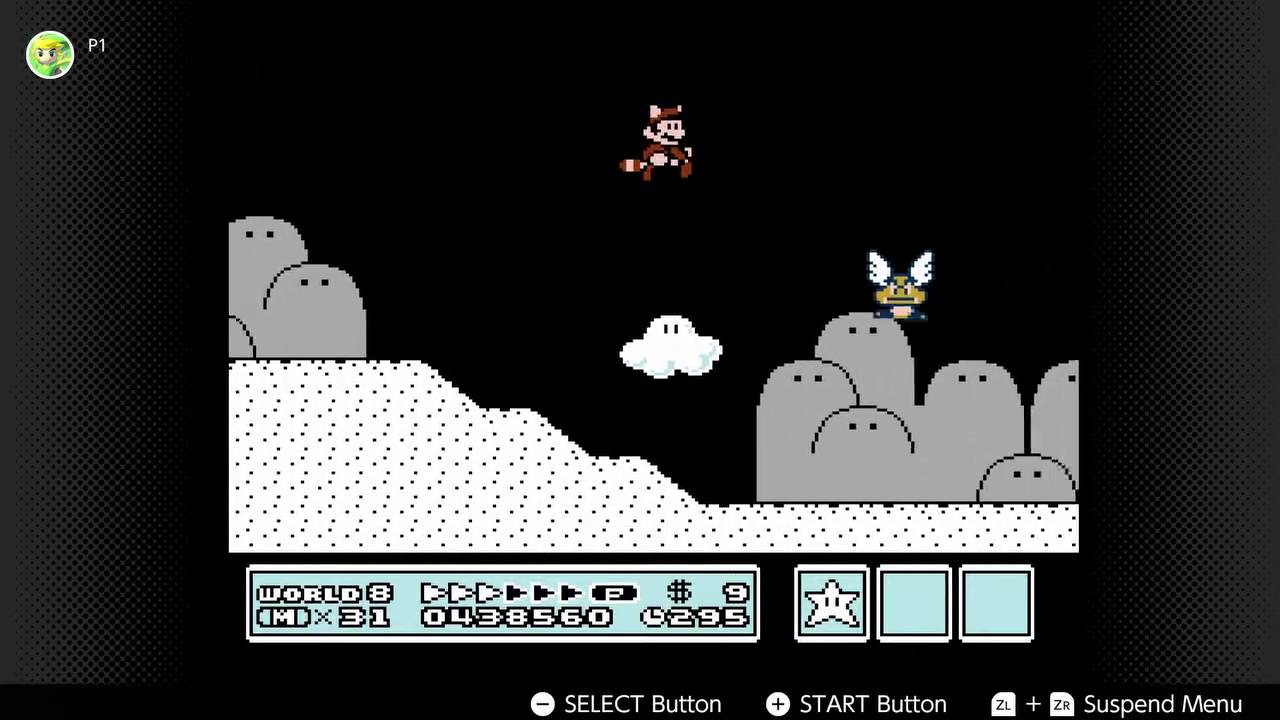
pyautogui.press('Right')
pyautogui.press('a')
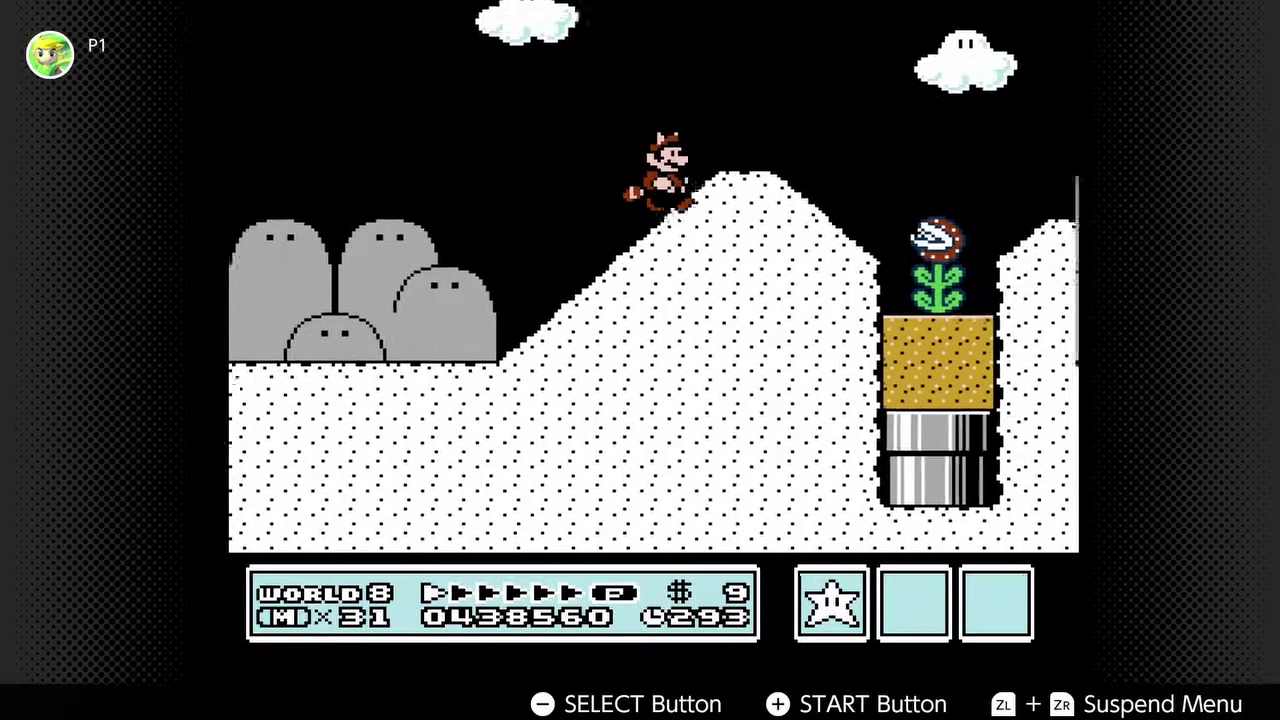
pyautogui.press('a')
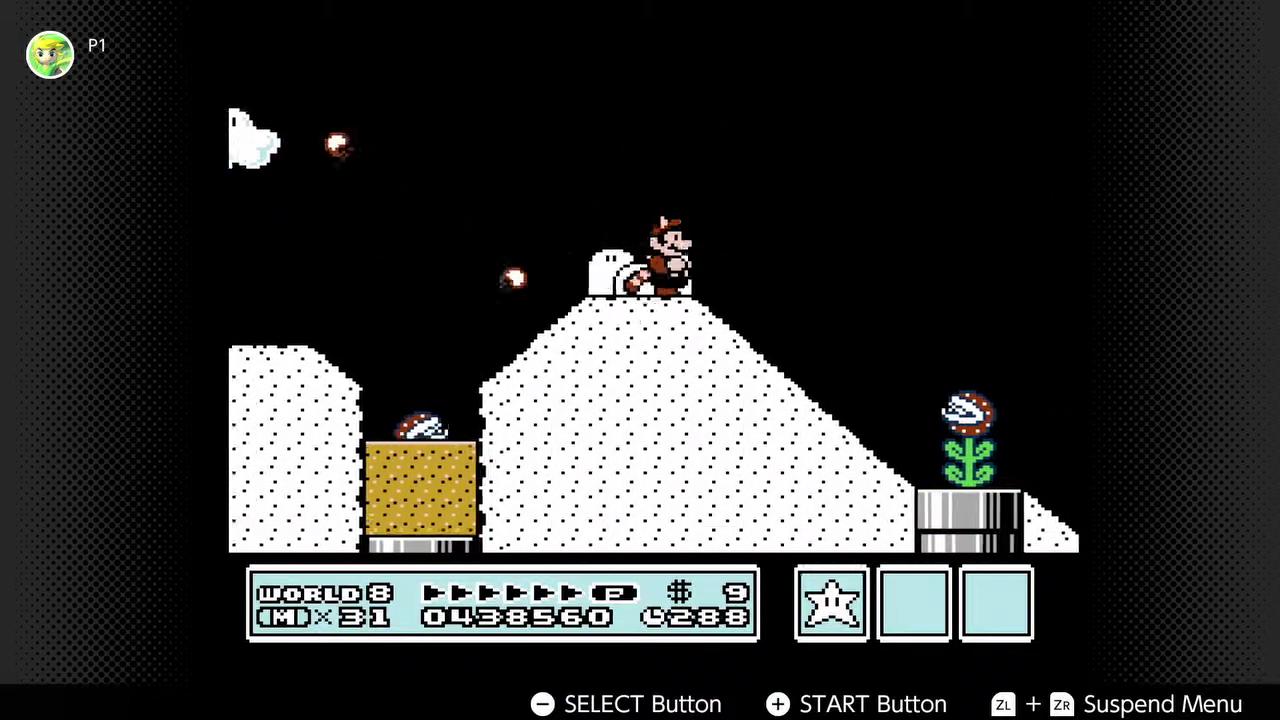
pyautogui.press('a')
pyautogui.press('a')
pyautogui.press('a')
pyautogui.press('a')
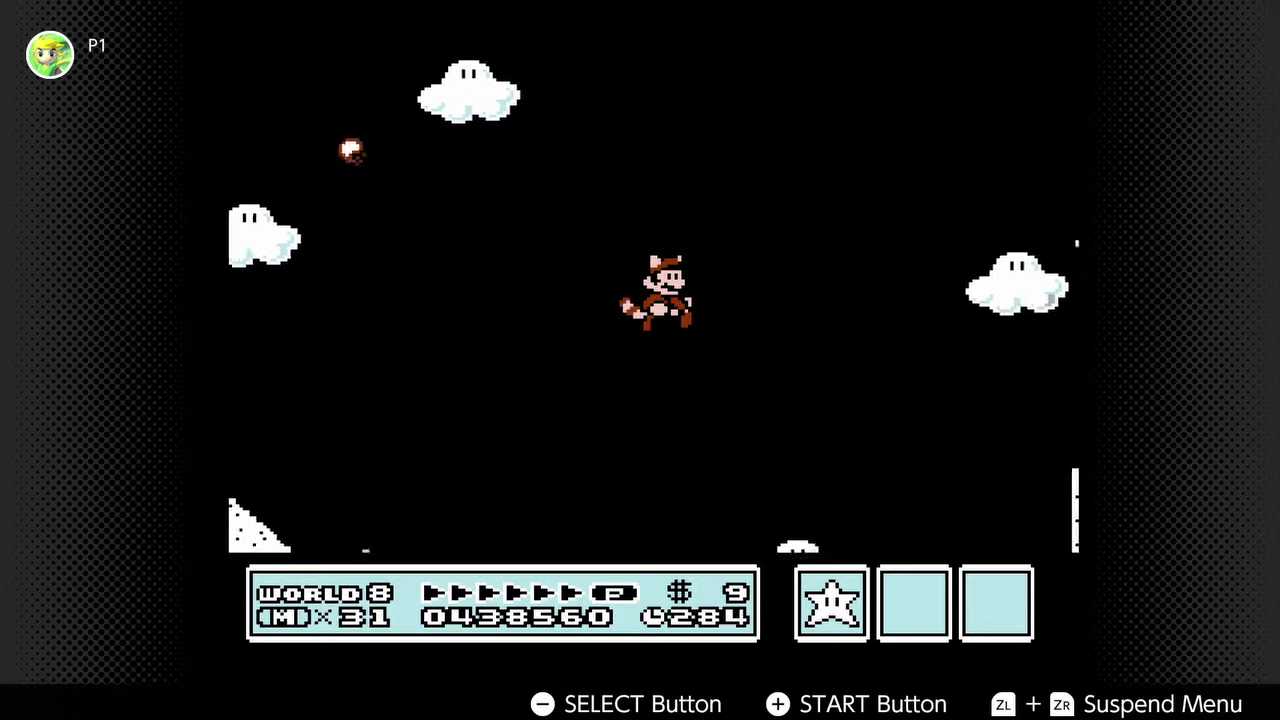
pyautogui.press('a')
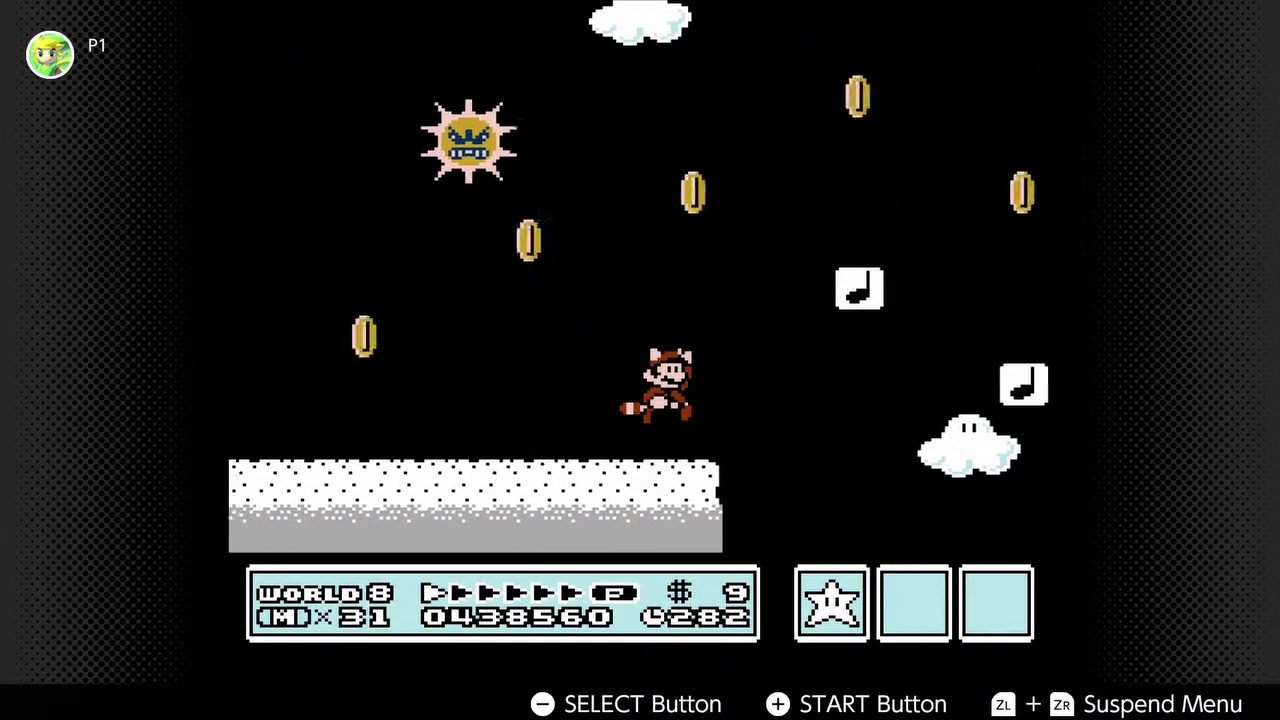
pyautogui.press('a')
pyautogui.press('a')
pyautogui.press('a')
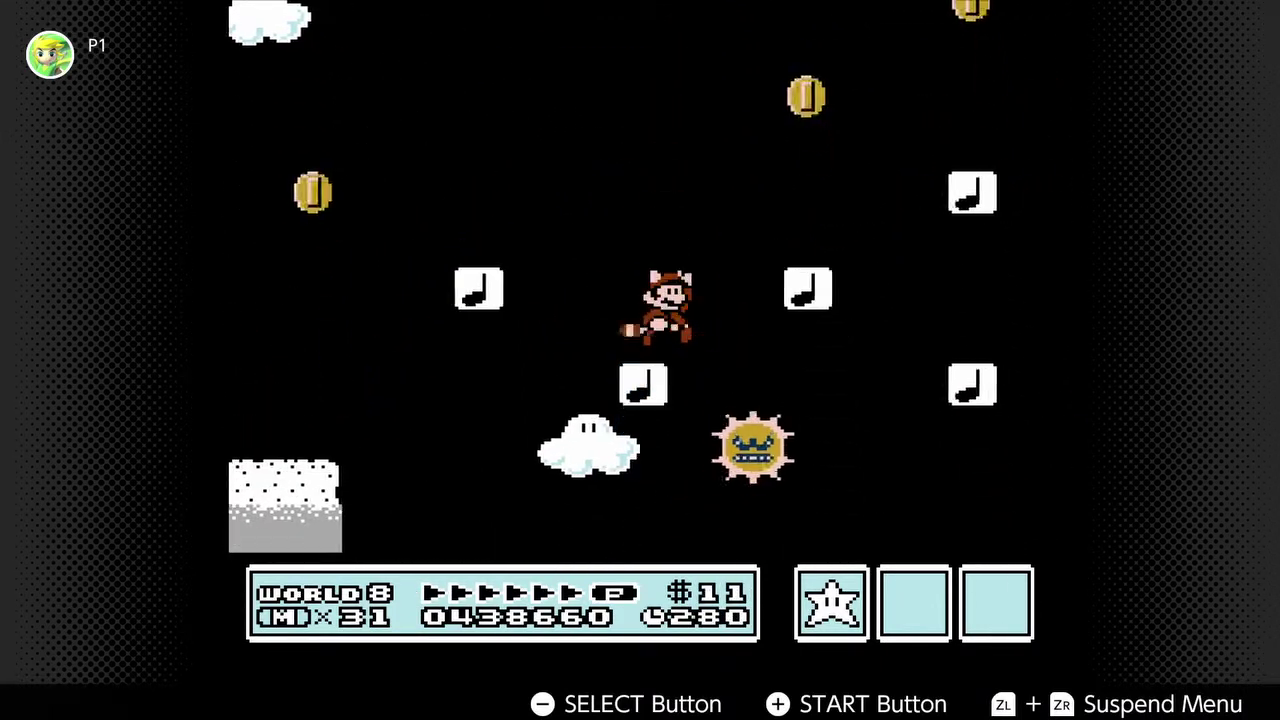
pyautogui.press('a')
pyautogui.press('a')
pyautogui.press('a')
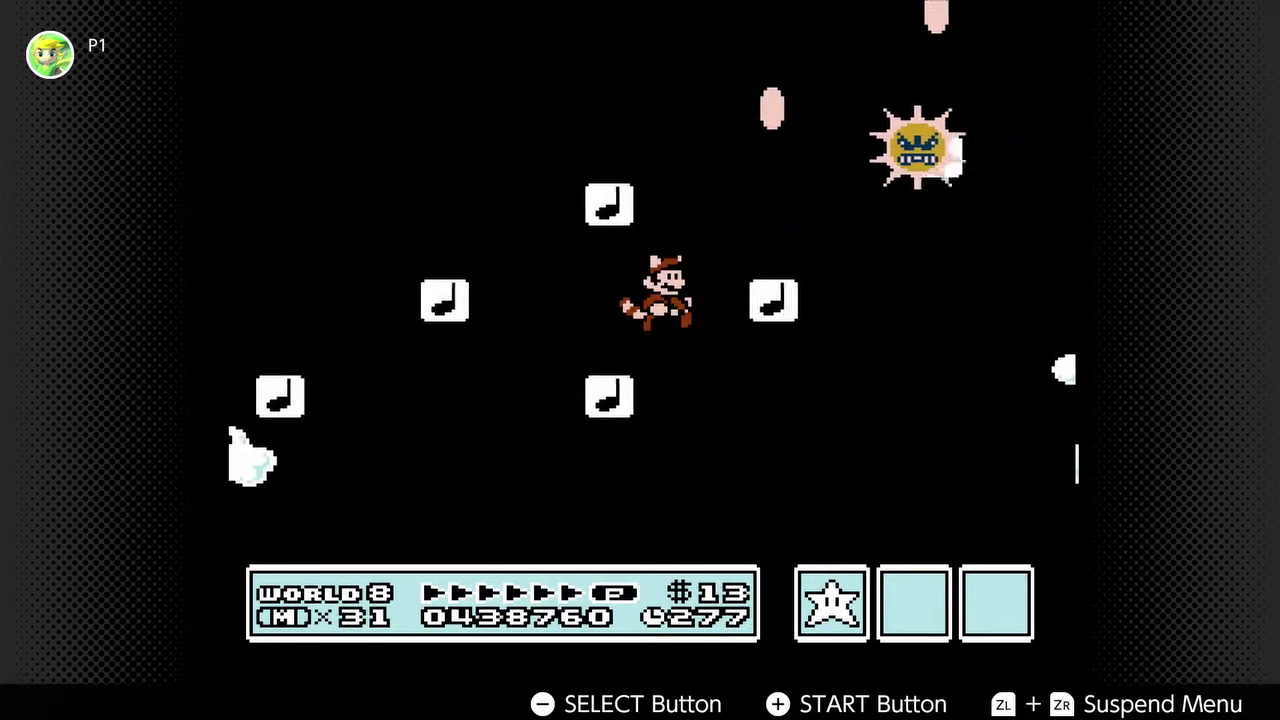
pyautogui.press('Left')
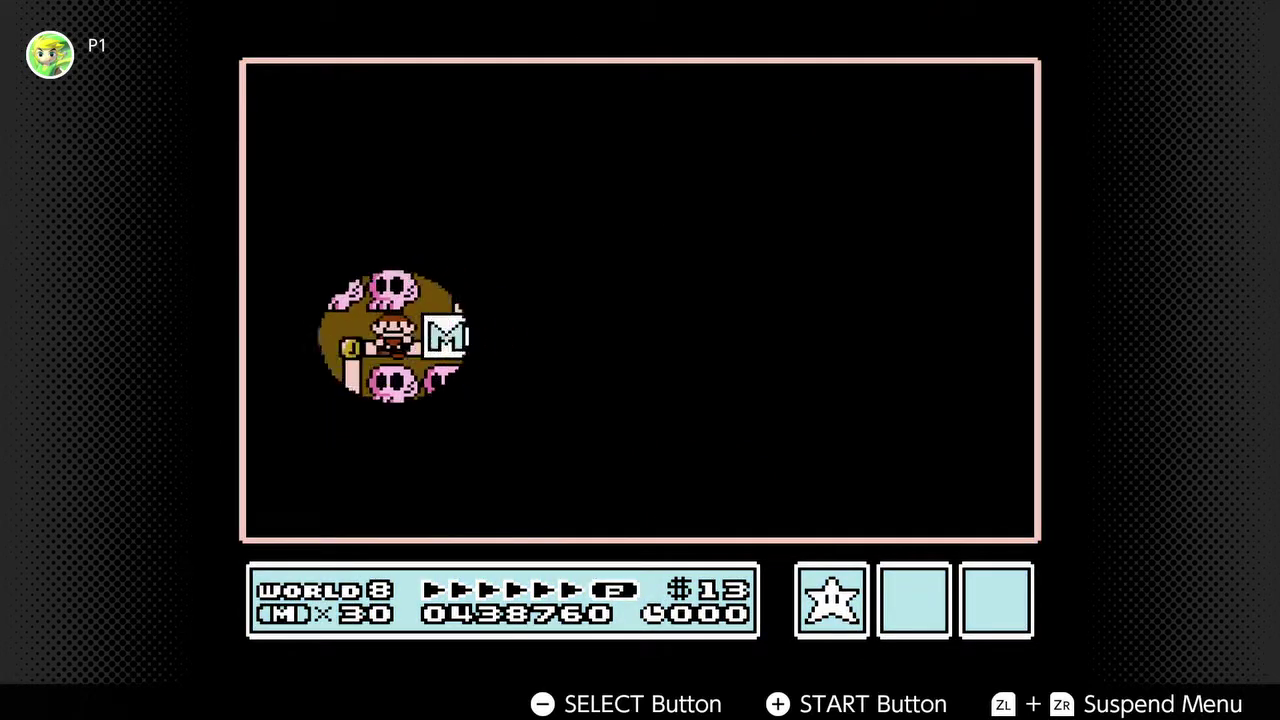
pyautogui.press('b')
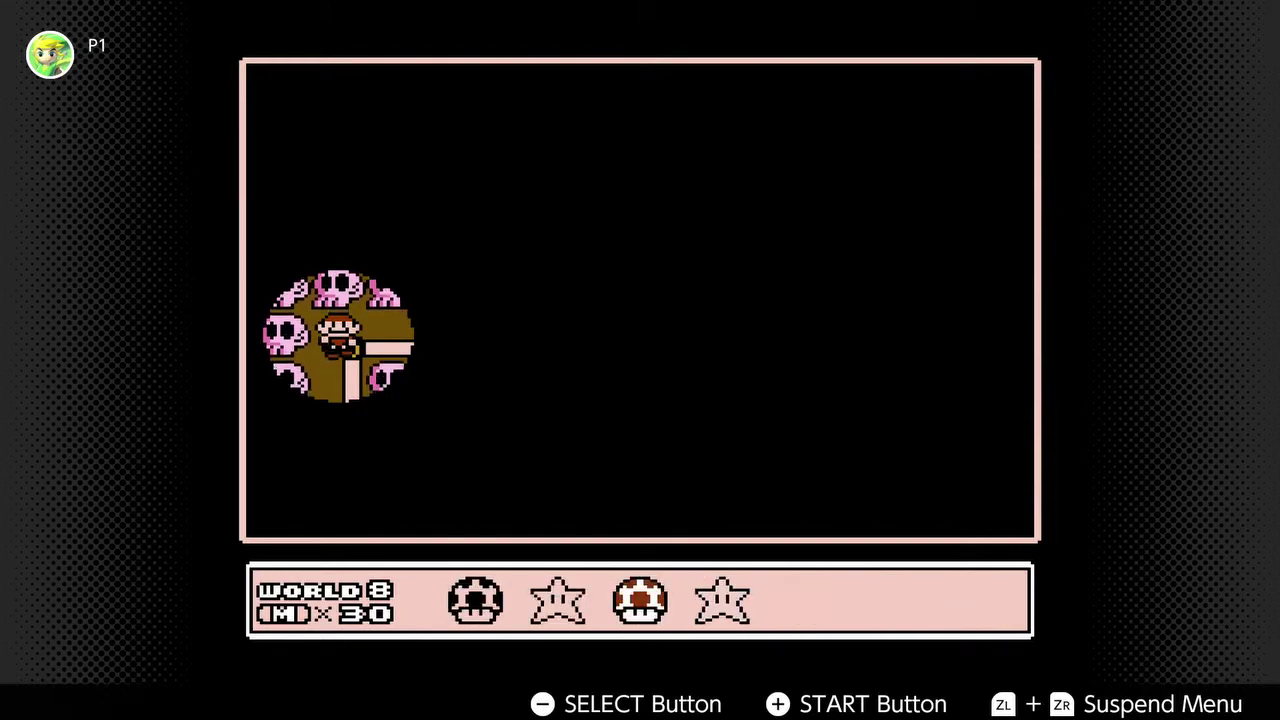
pyautogui.press('b')
pyautogui.press('b')
pyautogui.press('b')
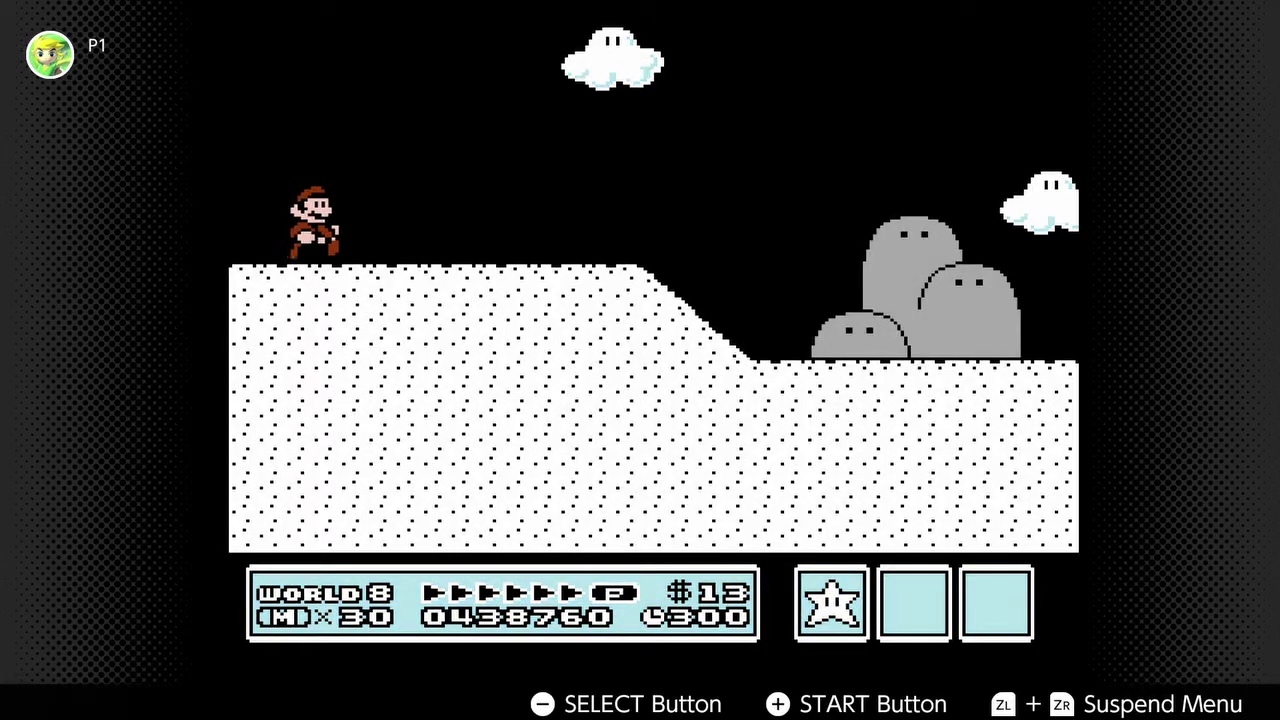
pyautogui.press('Right')
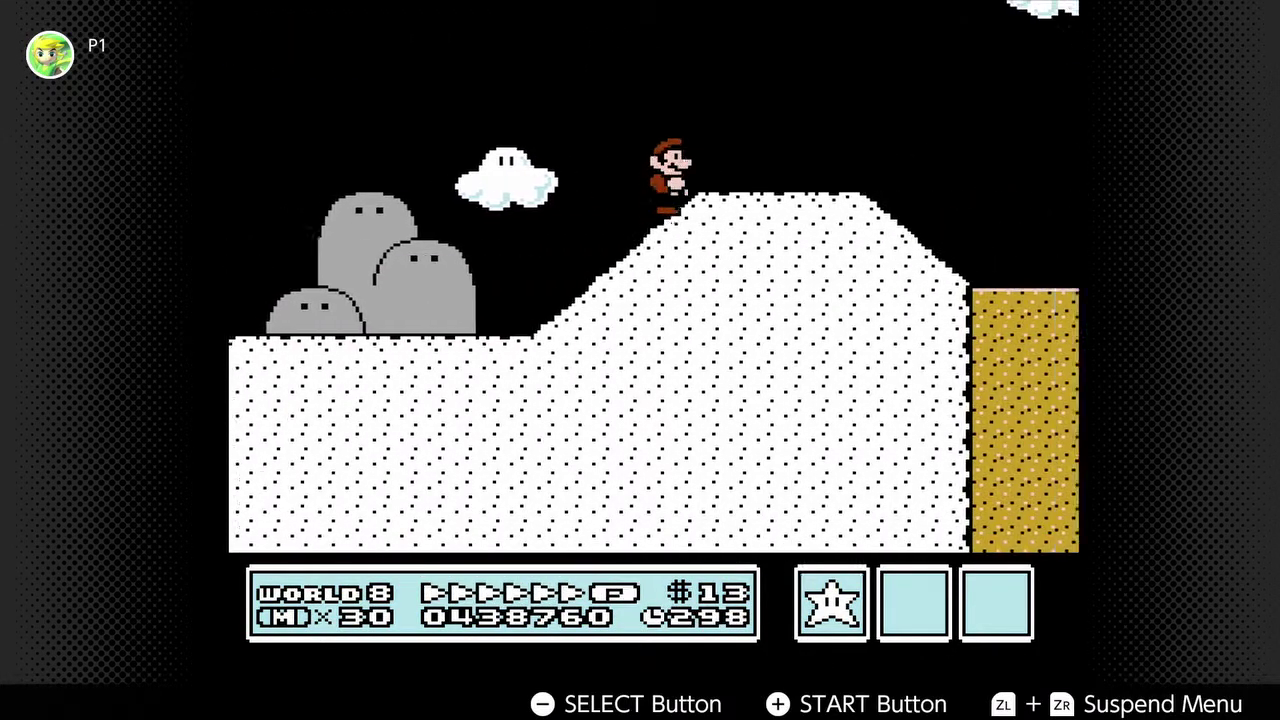
pyautogui.press('a')
pyautogui.press('Right')
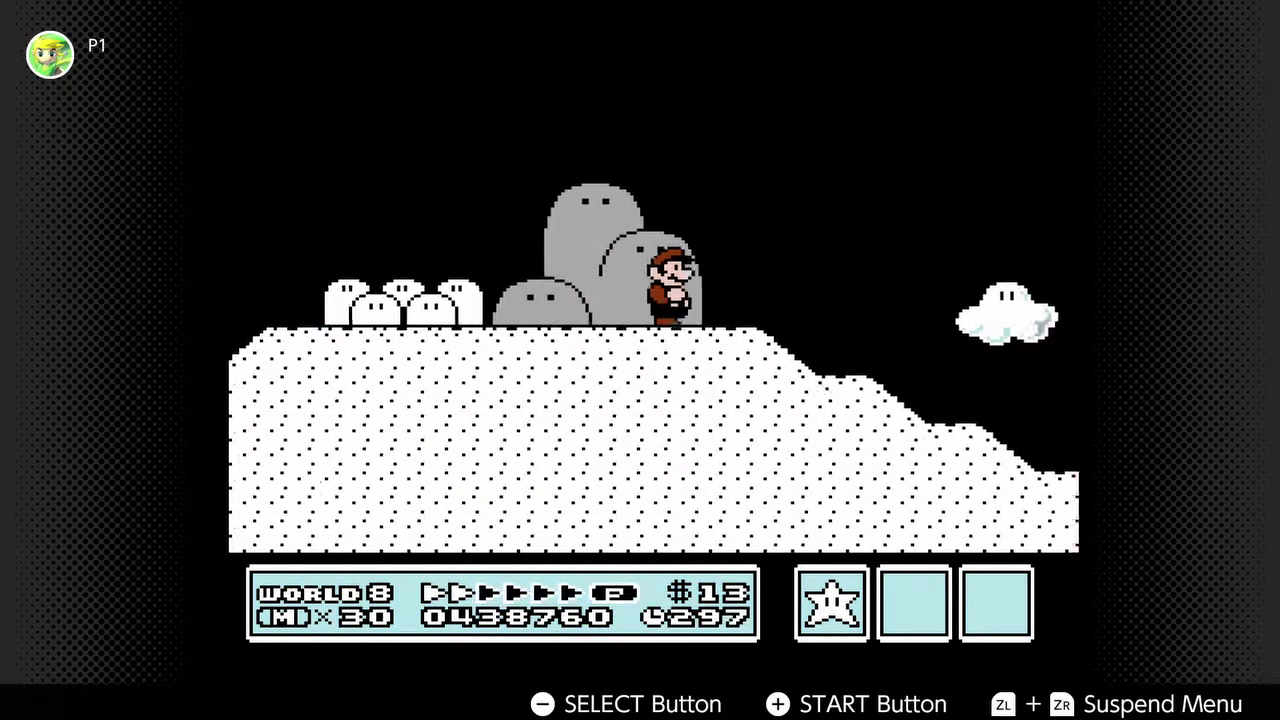
pyautogui.press('Right')
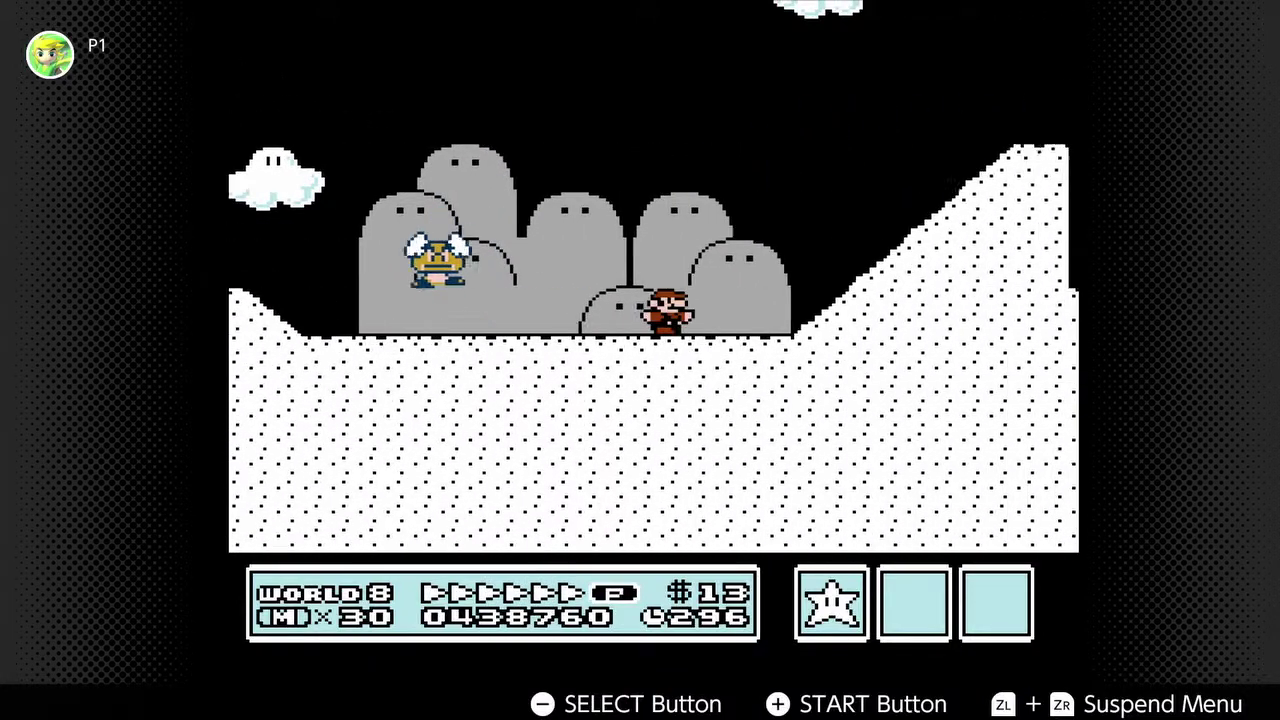
pyautogui.press('a')
pyautogui.press('Right')
pyautogui.press('a')
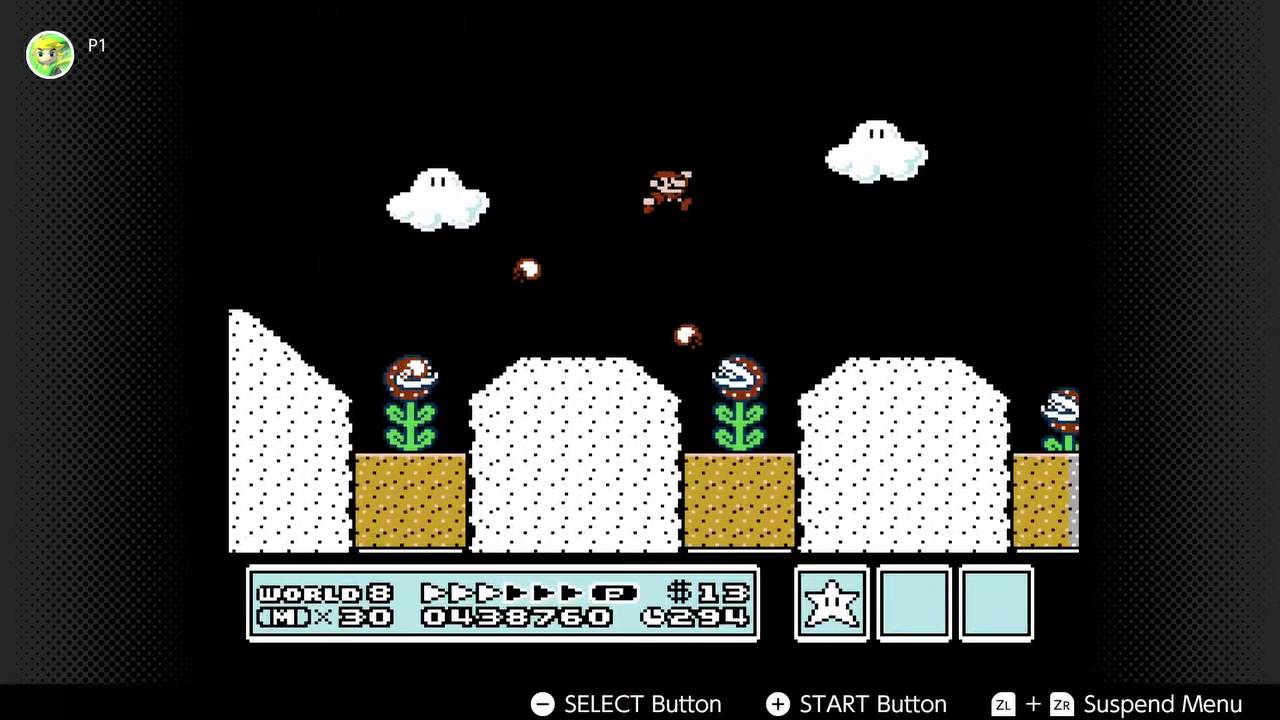
pyautogui.press('Right')
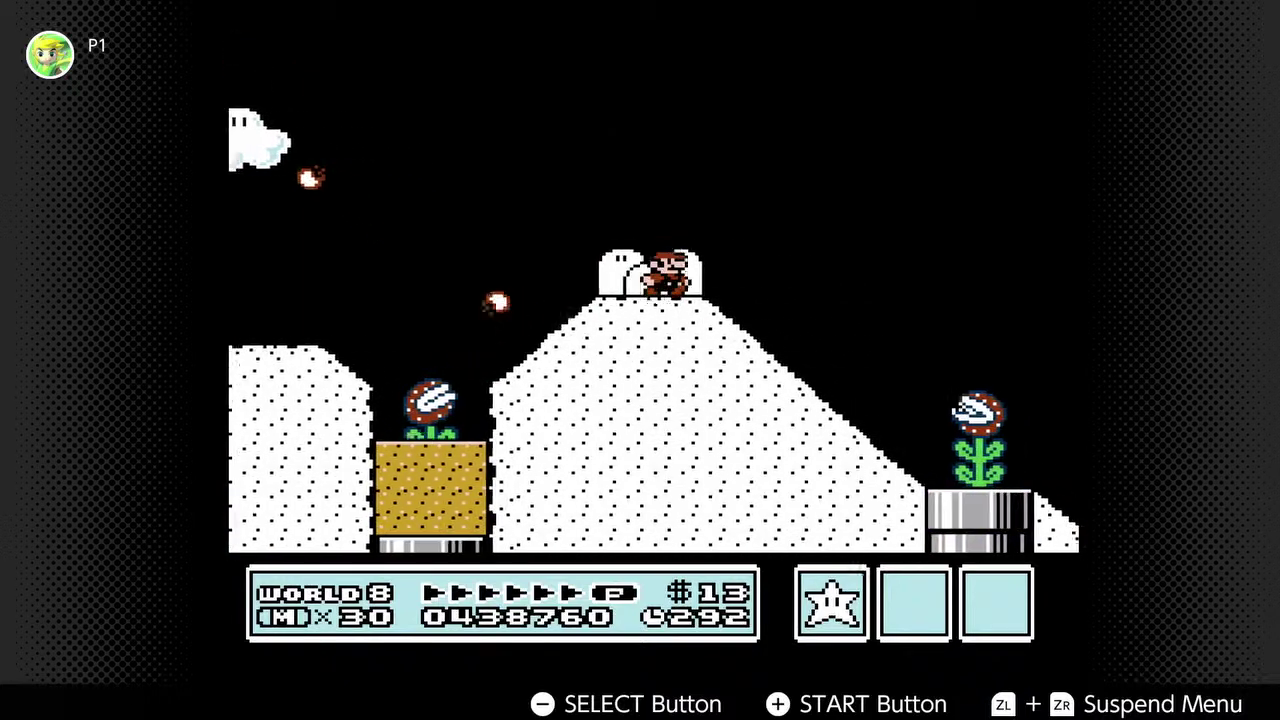
pyautogui.press('Right')
pyautogui.press('a')
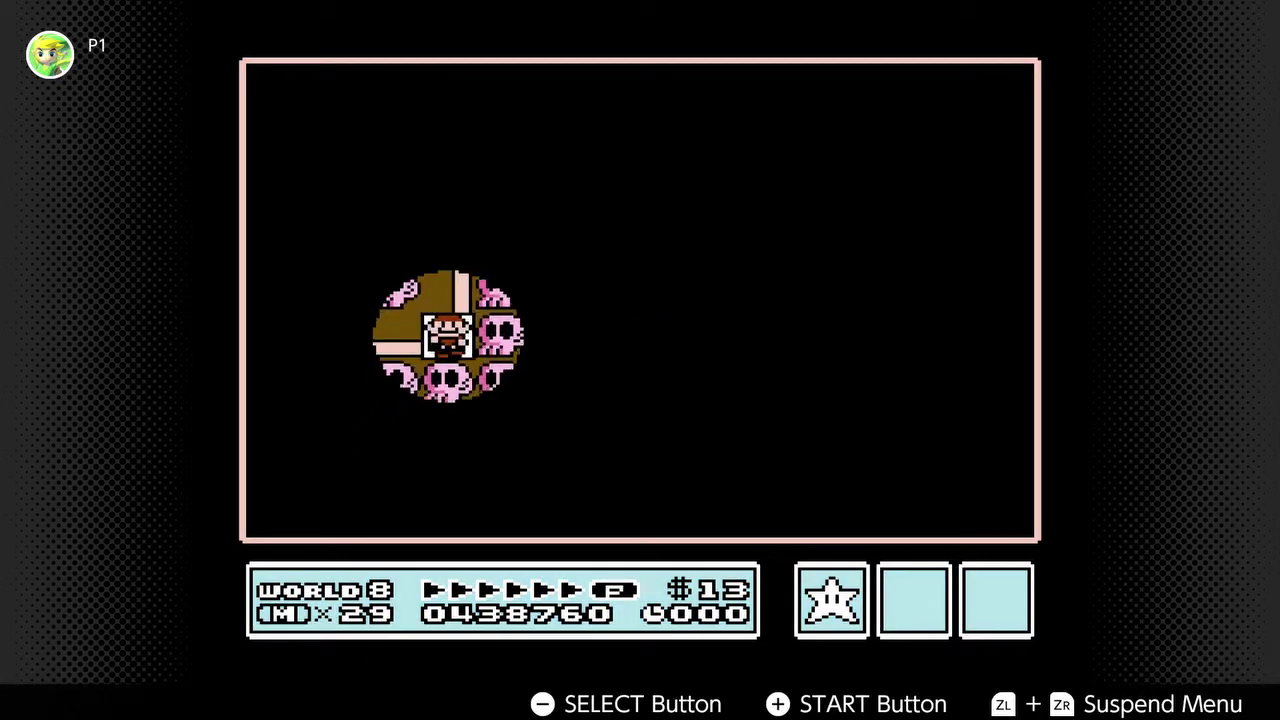
pyautogui.press('b')
pyautogui.press('Right')
pyautogui.press('b')
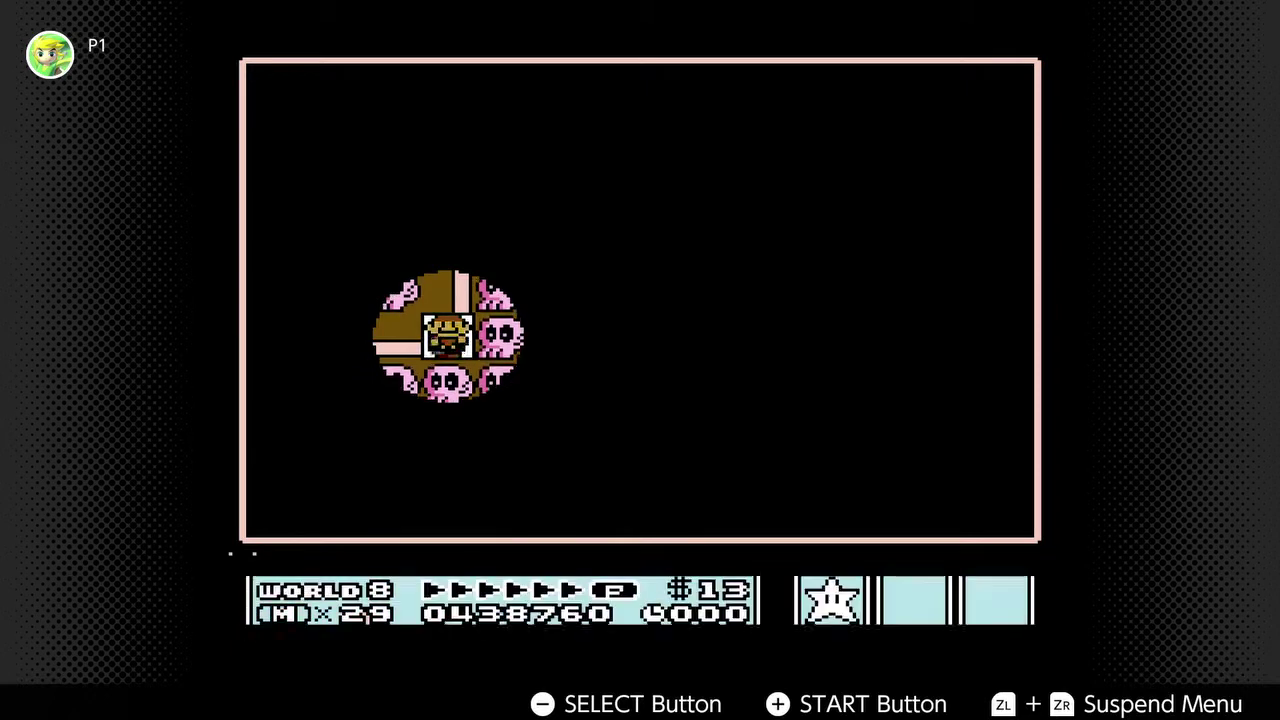
pyautogui.press('b')
pyautogui.press('Right')
pyautogui.press('b')
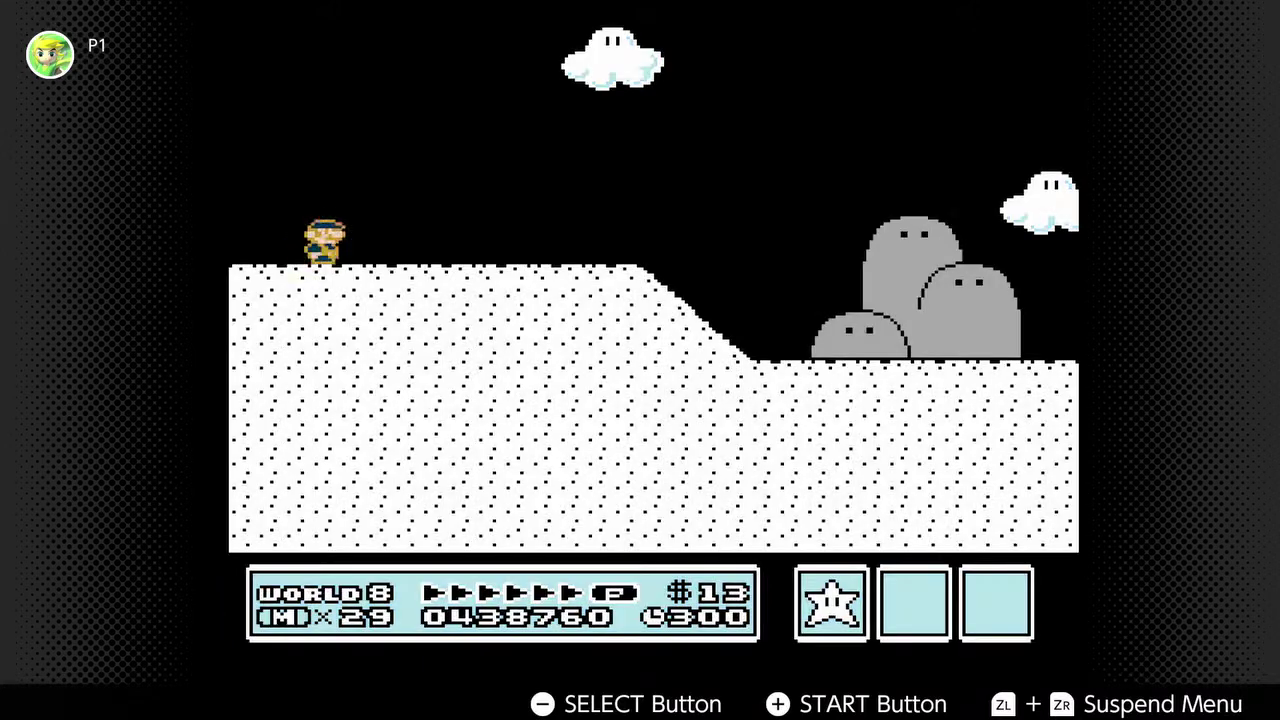
pyautogui.press('Right')
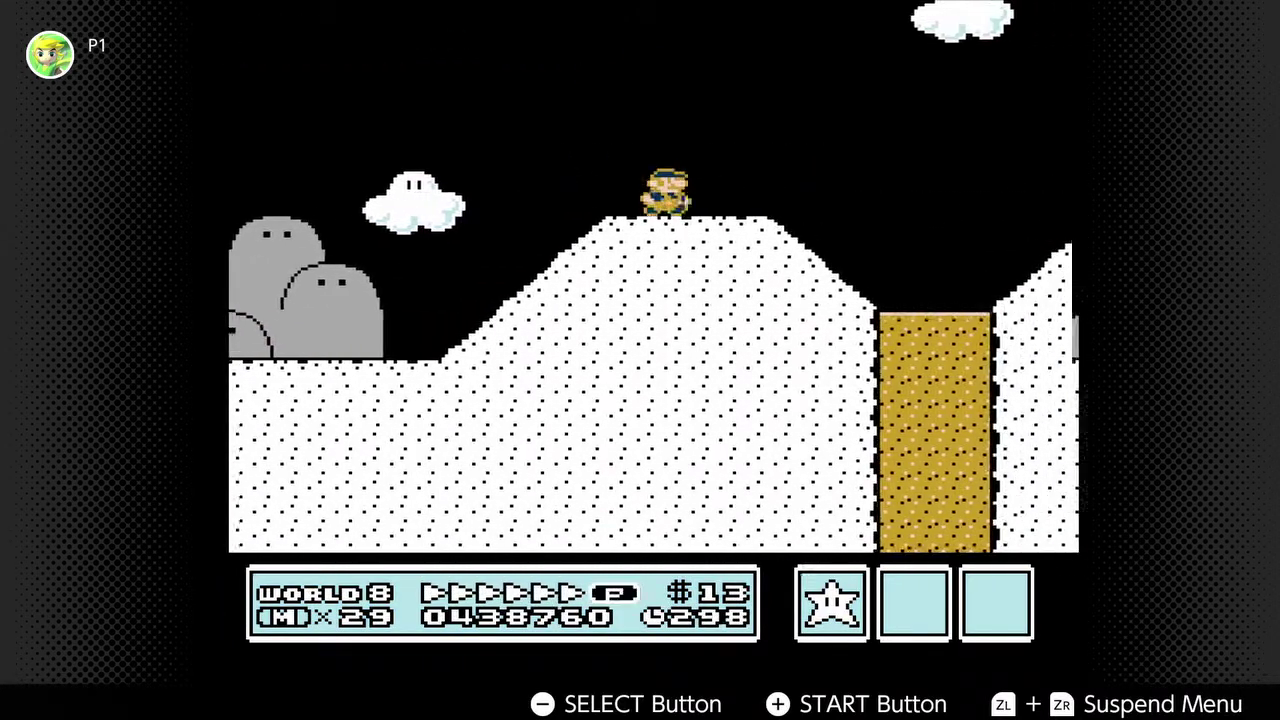
pyautogui.press('a')
pyautogui.press('a')
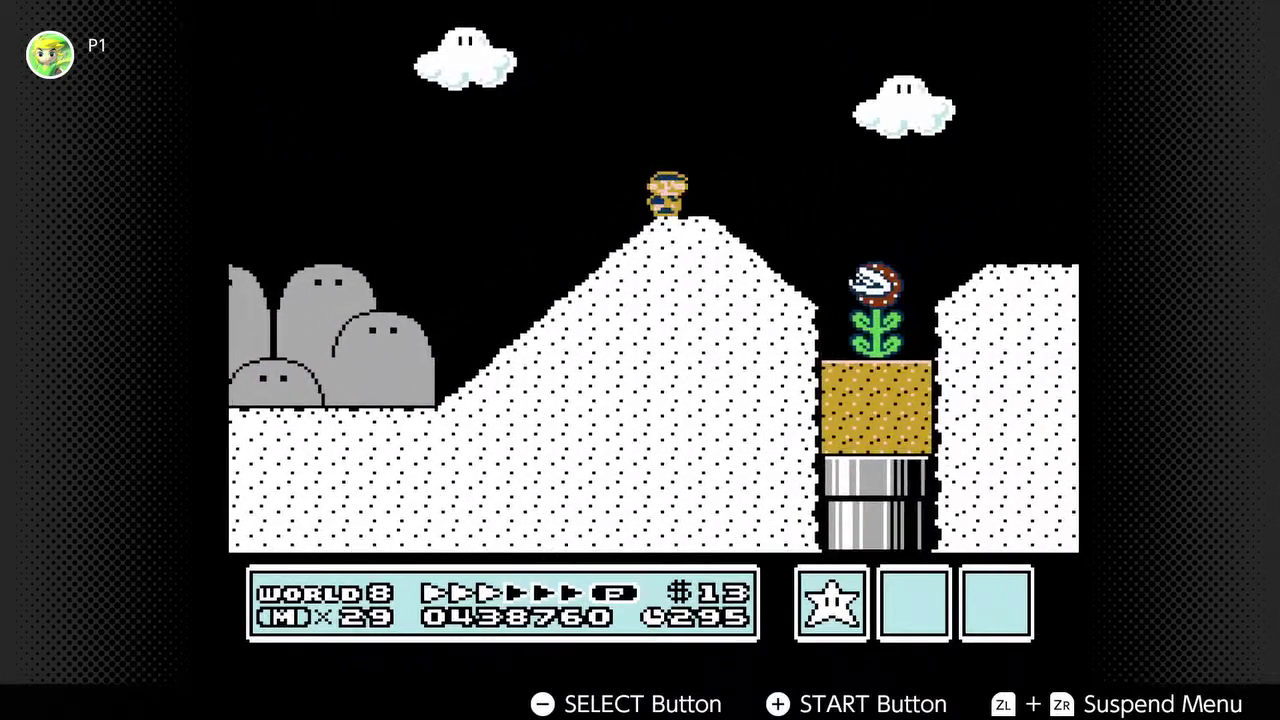
pyautogui.press('a')
pyautogui.press('a')
pyautogui.press('Right')
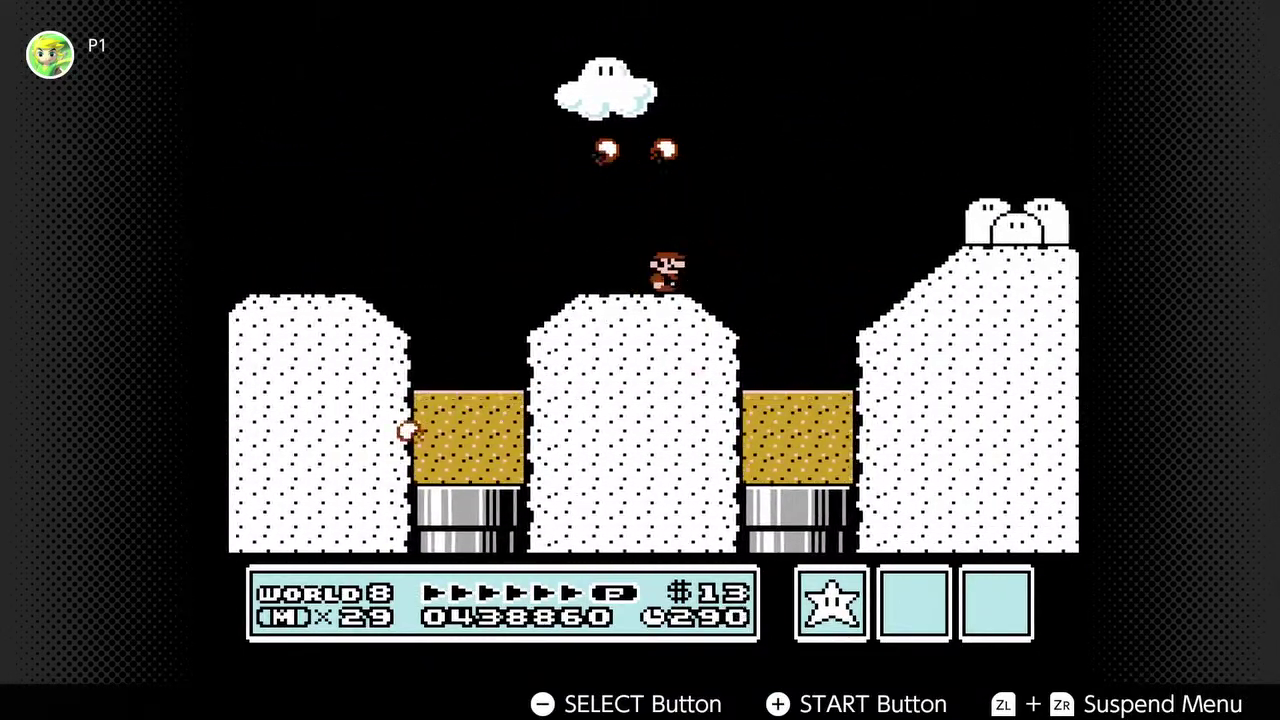
pyautogui.press('a')
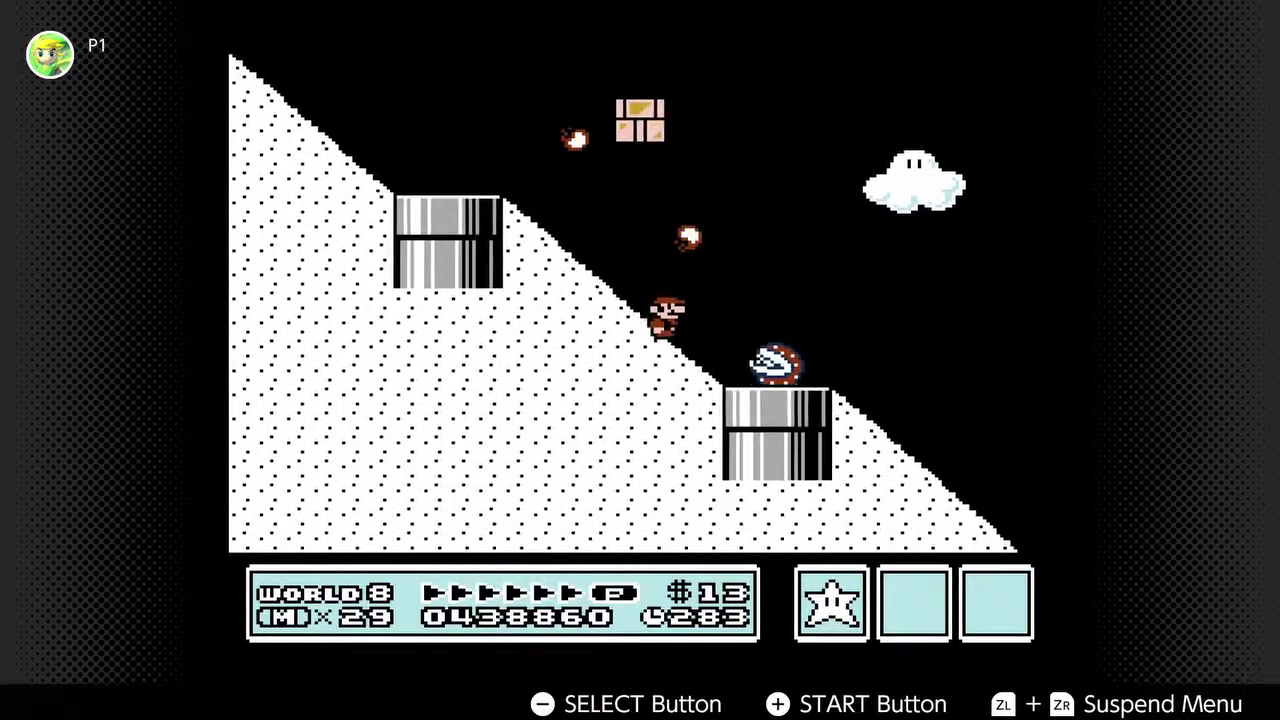
pyautogui.press('a')
pyautogui.press('Right')
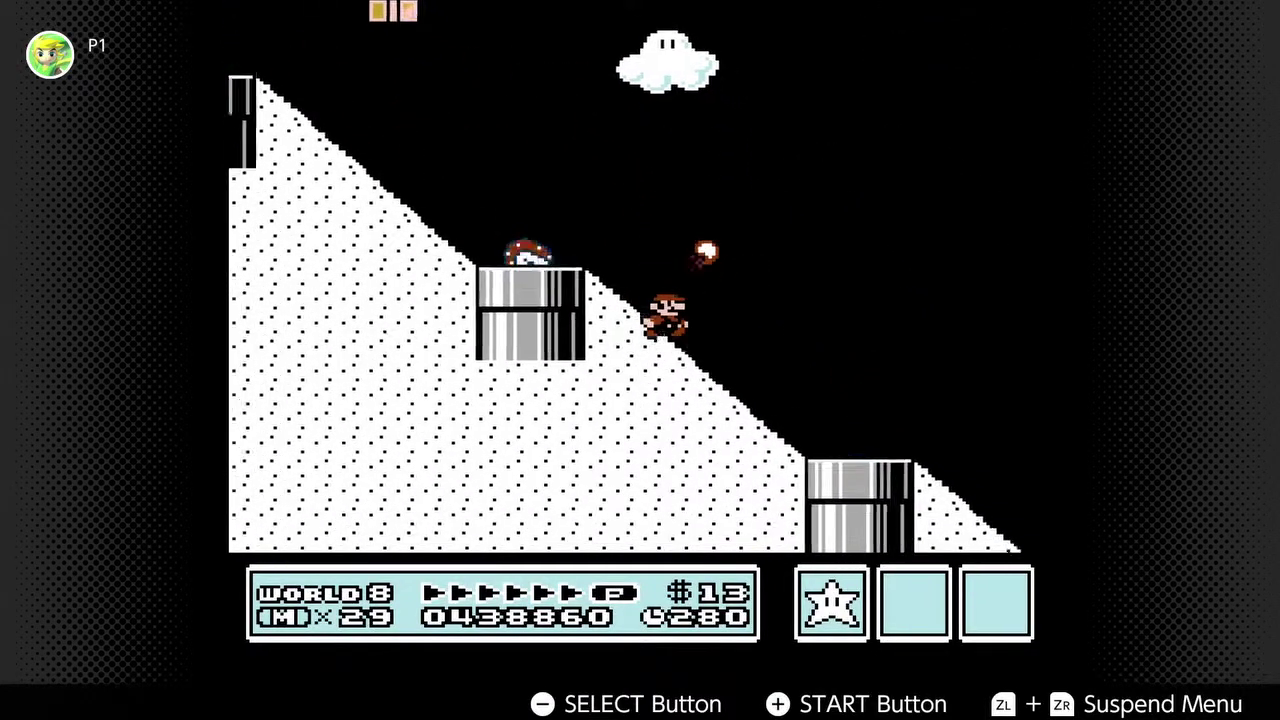
pyautogui.press('Down')
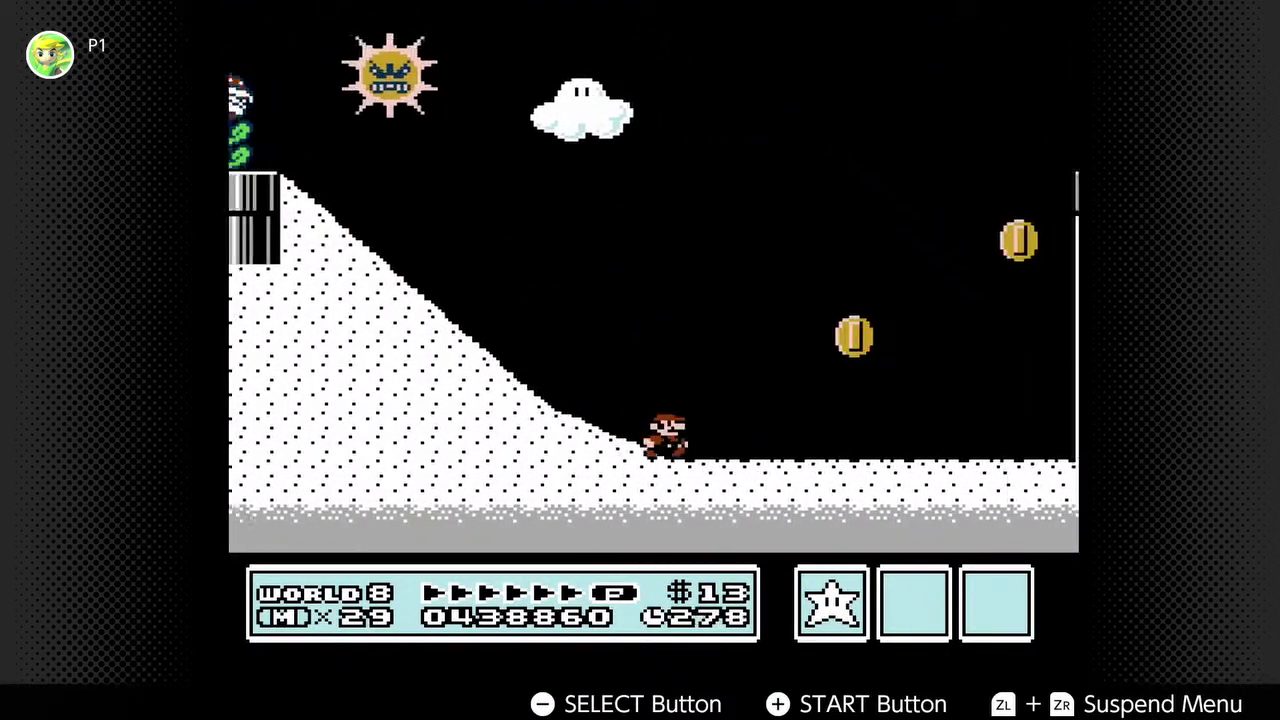
pyautogui.press('Right')
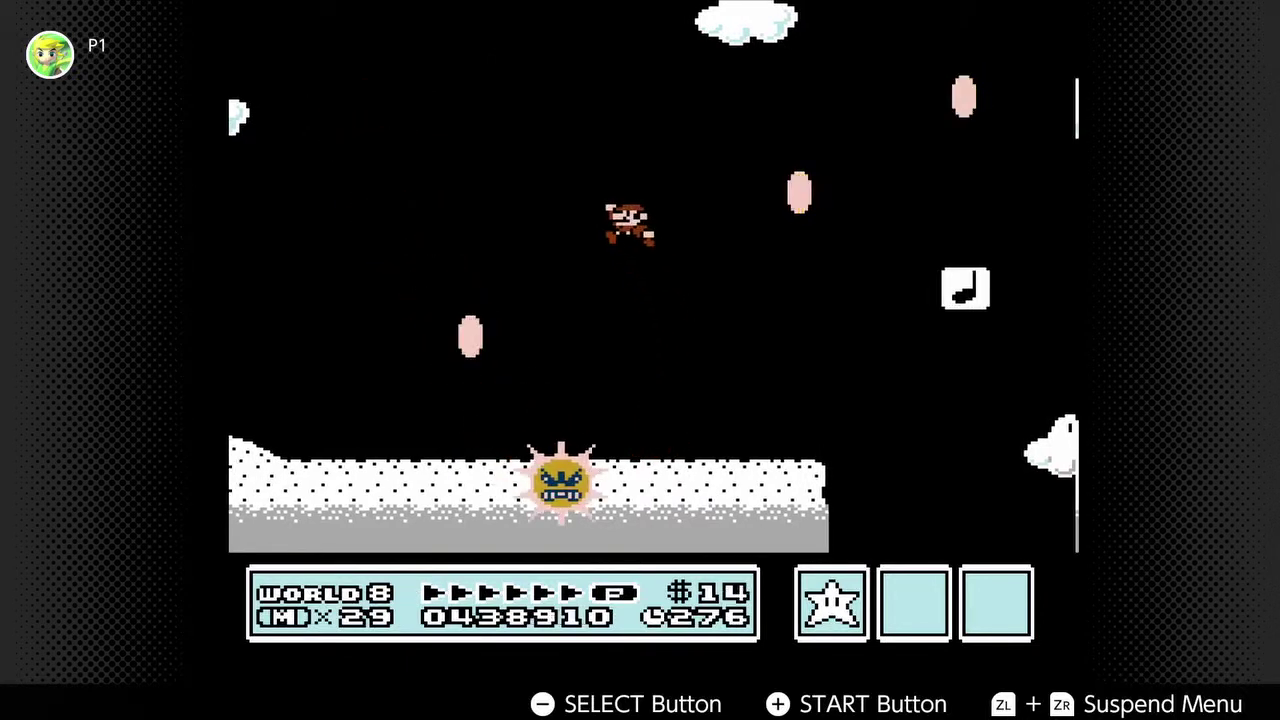
pyautogui.press('Left')
pyautogui.press('Right')
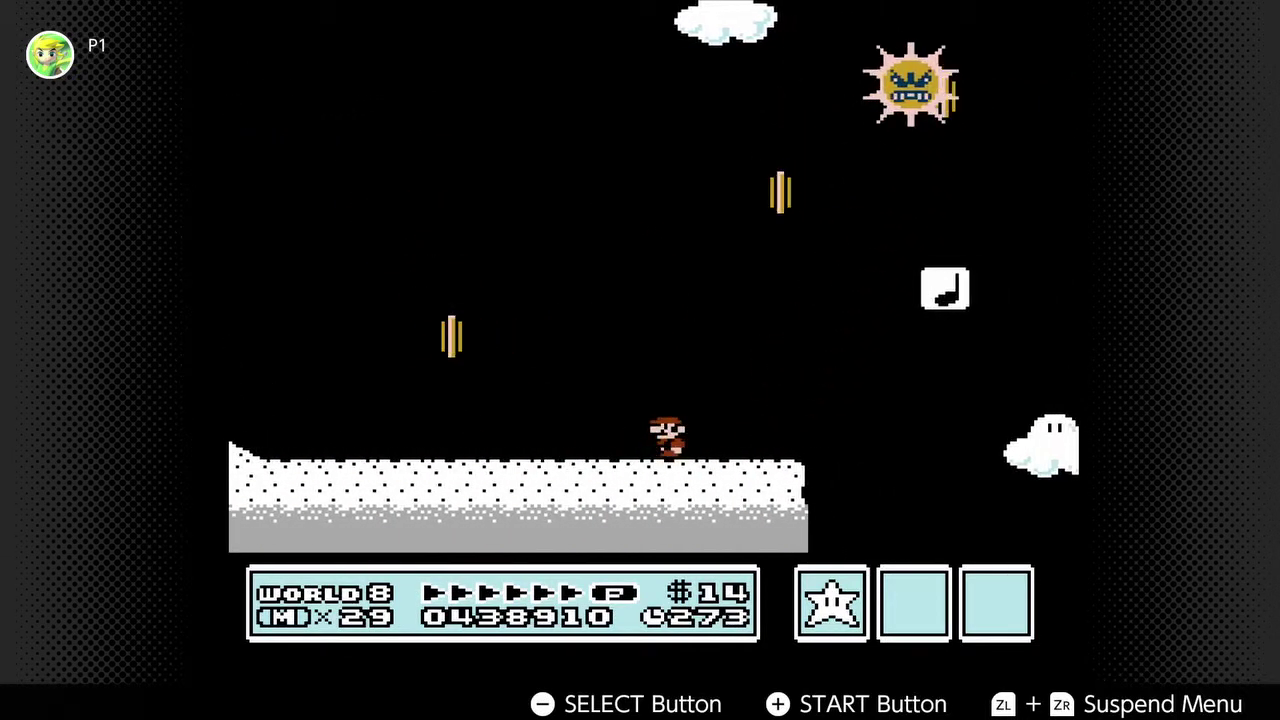
pyautogui.press('Left')
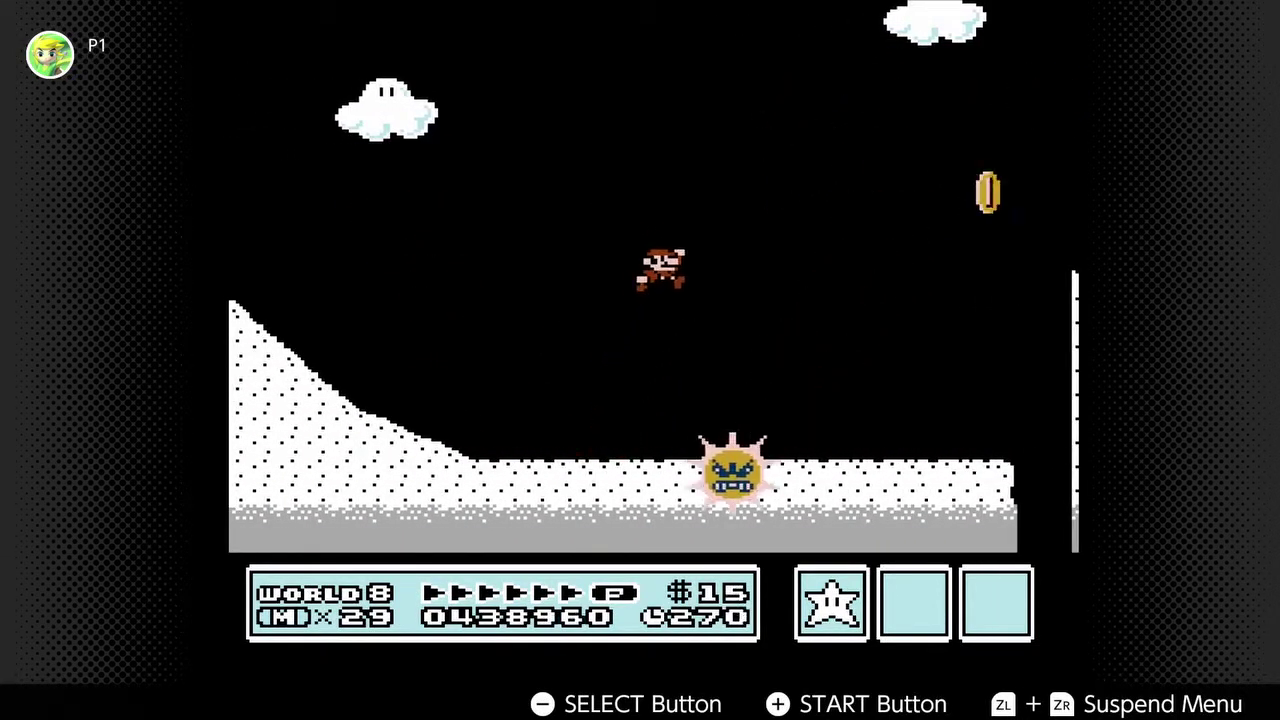
pyautogui.press('Right')
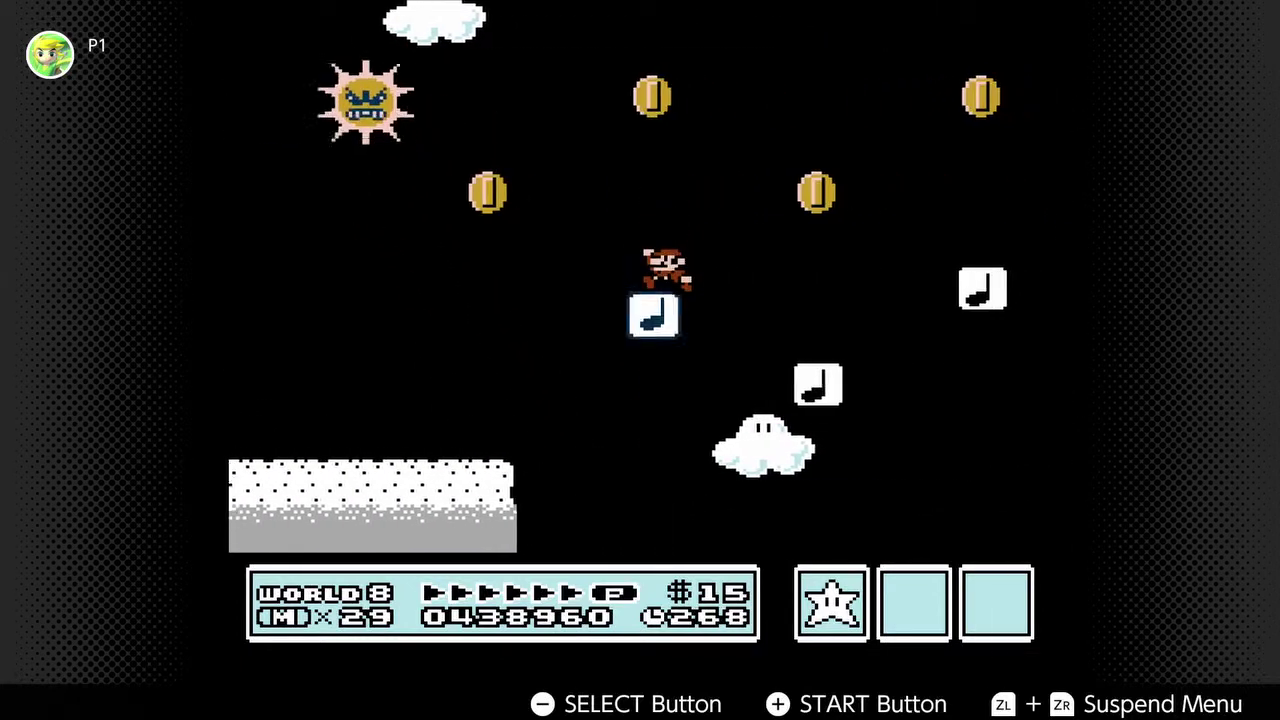
pyautogui.press('Right')
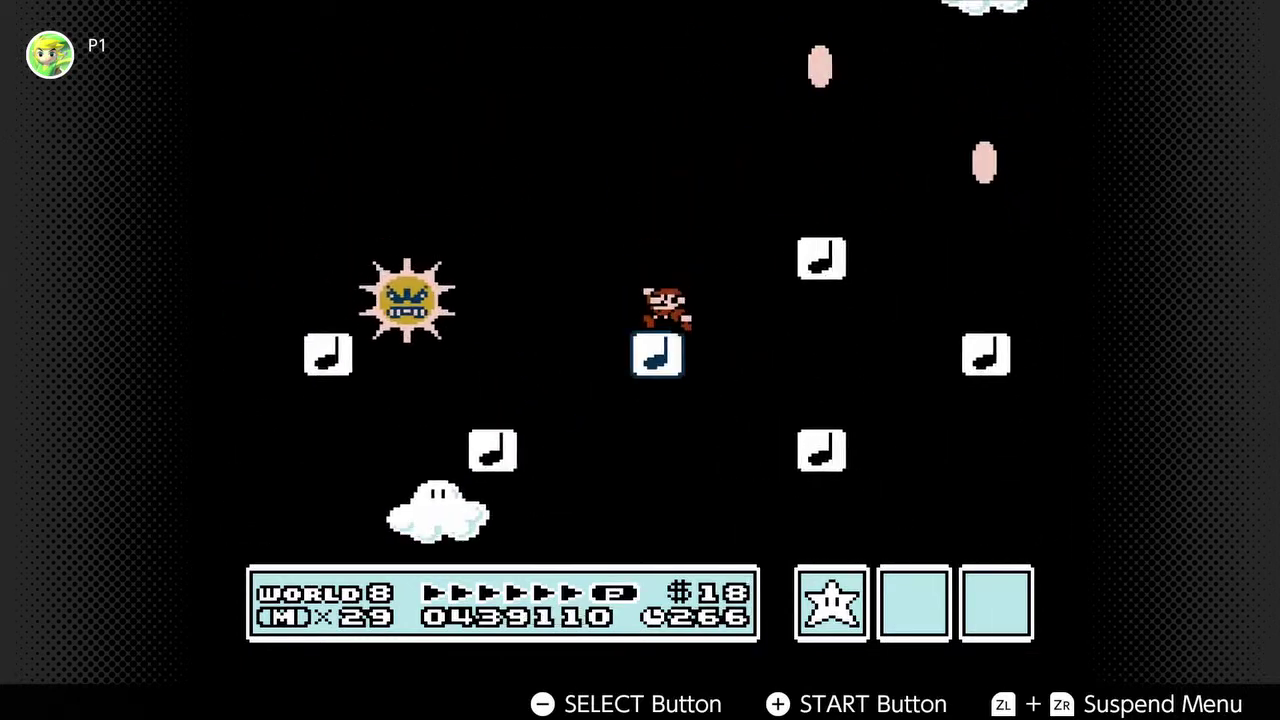
pyautogui.press('Right')
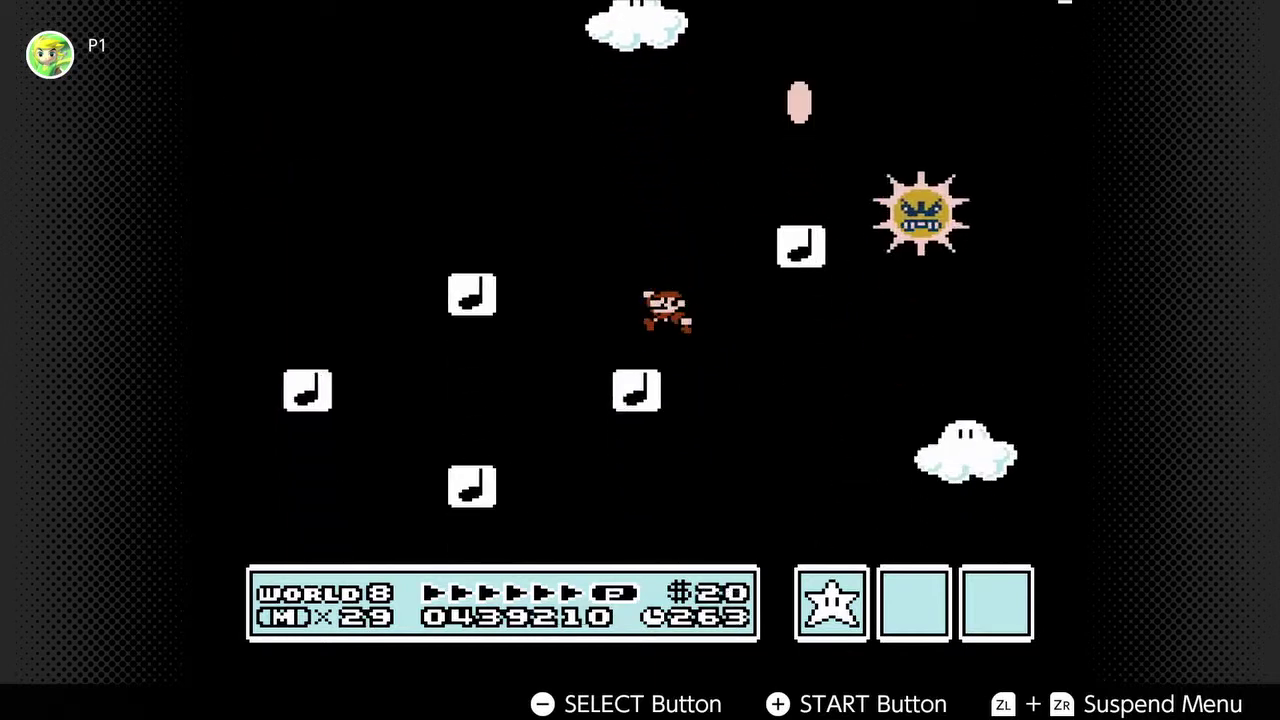
pyautogui.press('Right')
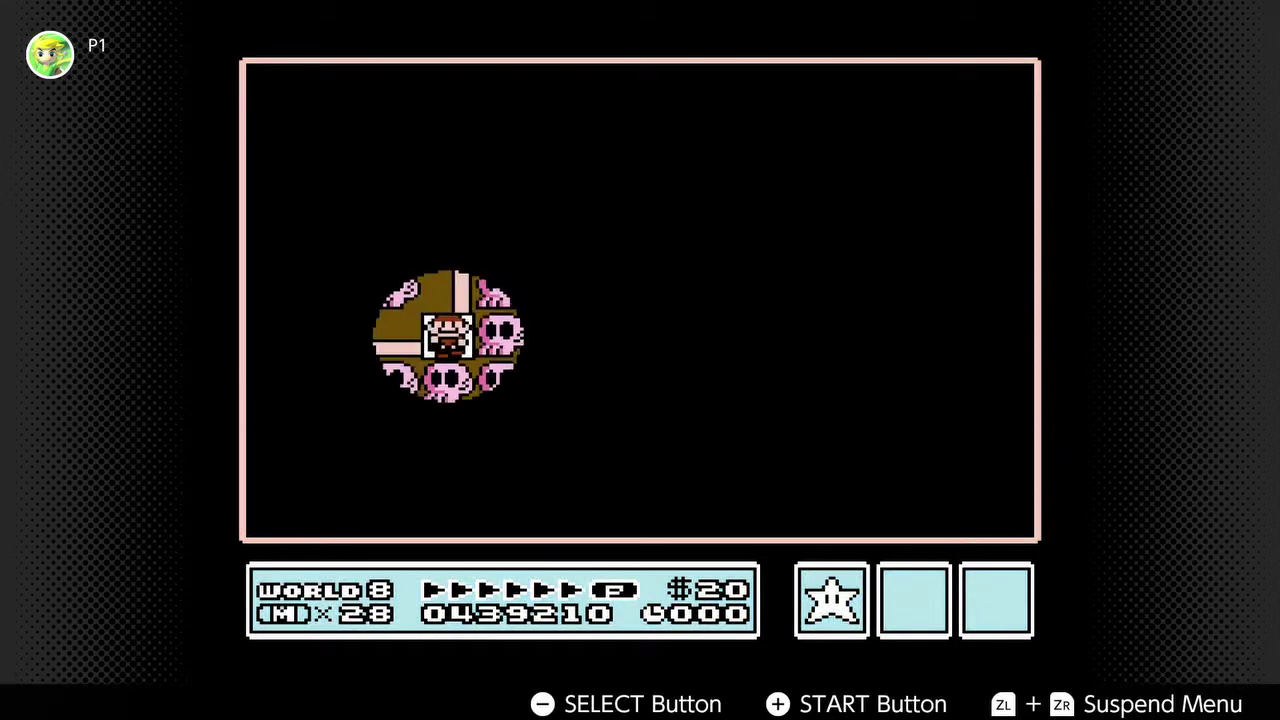
pyautogui.press('Down')
pyautogui.press('Up')
pyautogui.press('Down')
pyautogui.press('z')
pyautogui.press('shift')
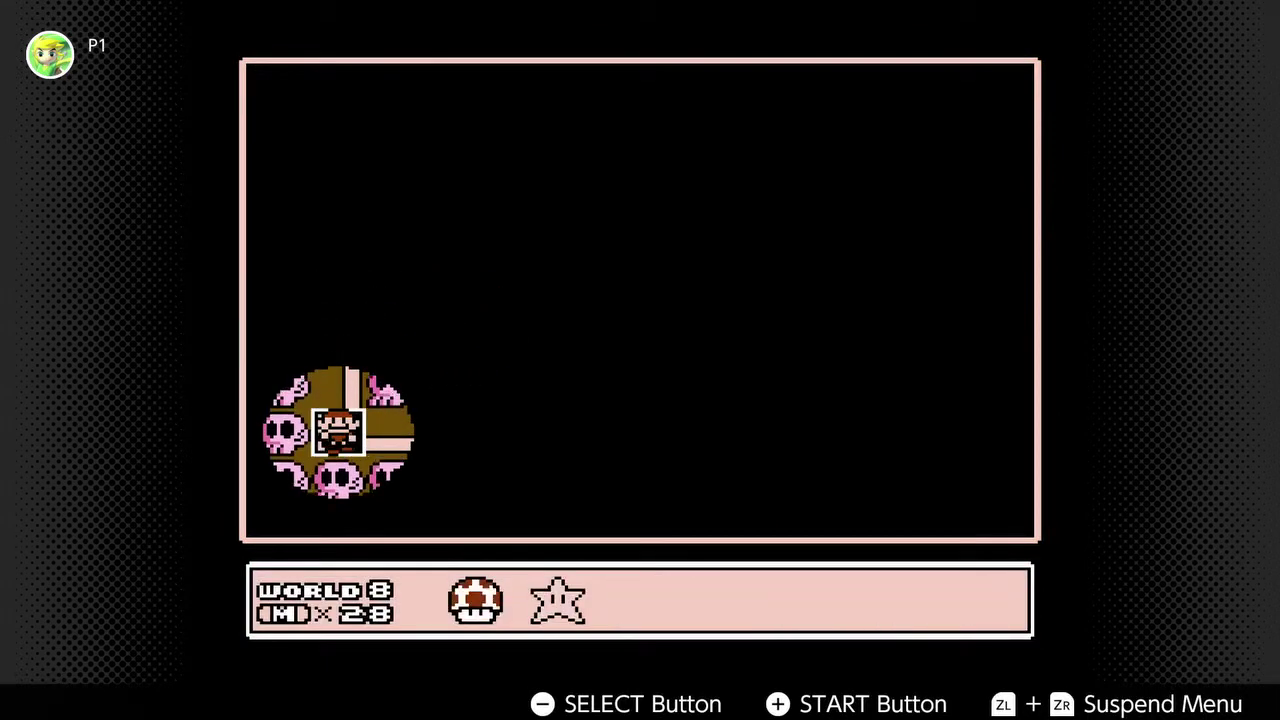
pyautogui.press('x')
pyautogui.press('z')
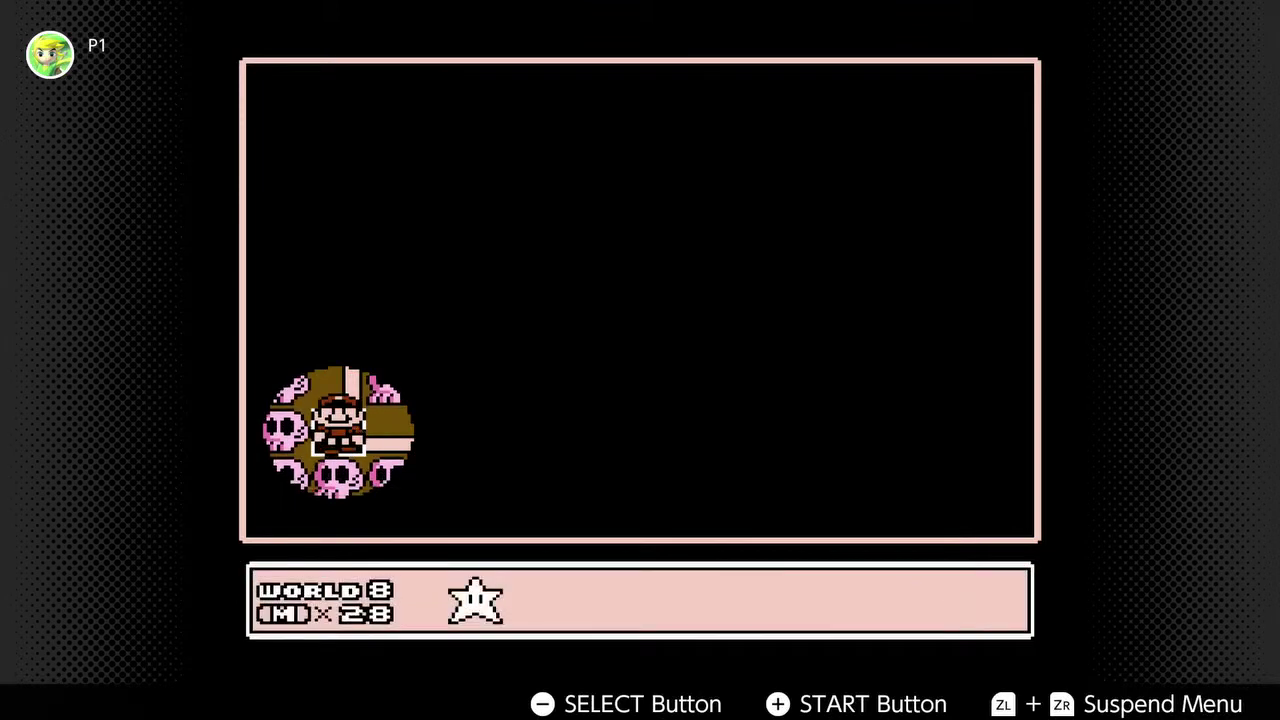
pyautogui.press('x')
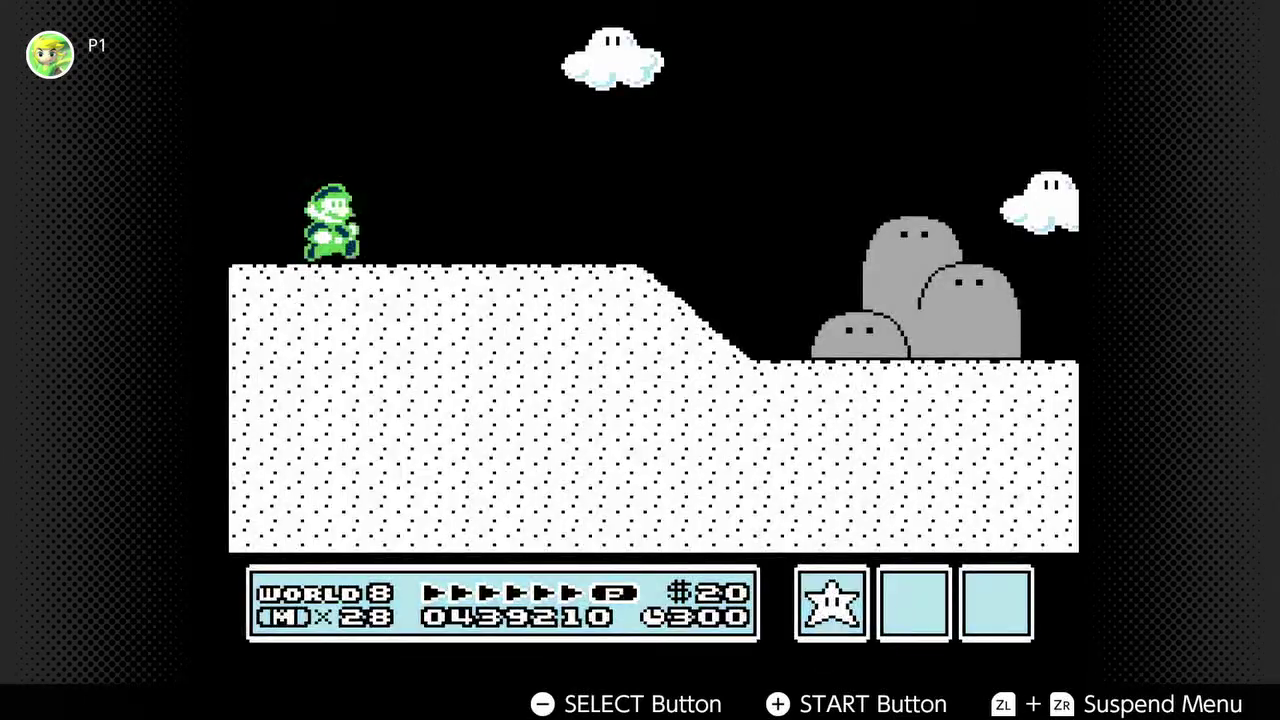
pyautogui.press('Right')
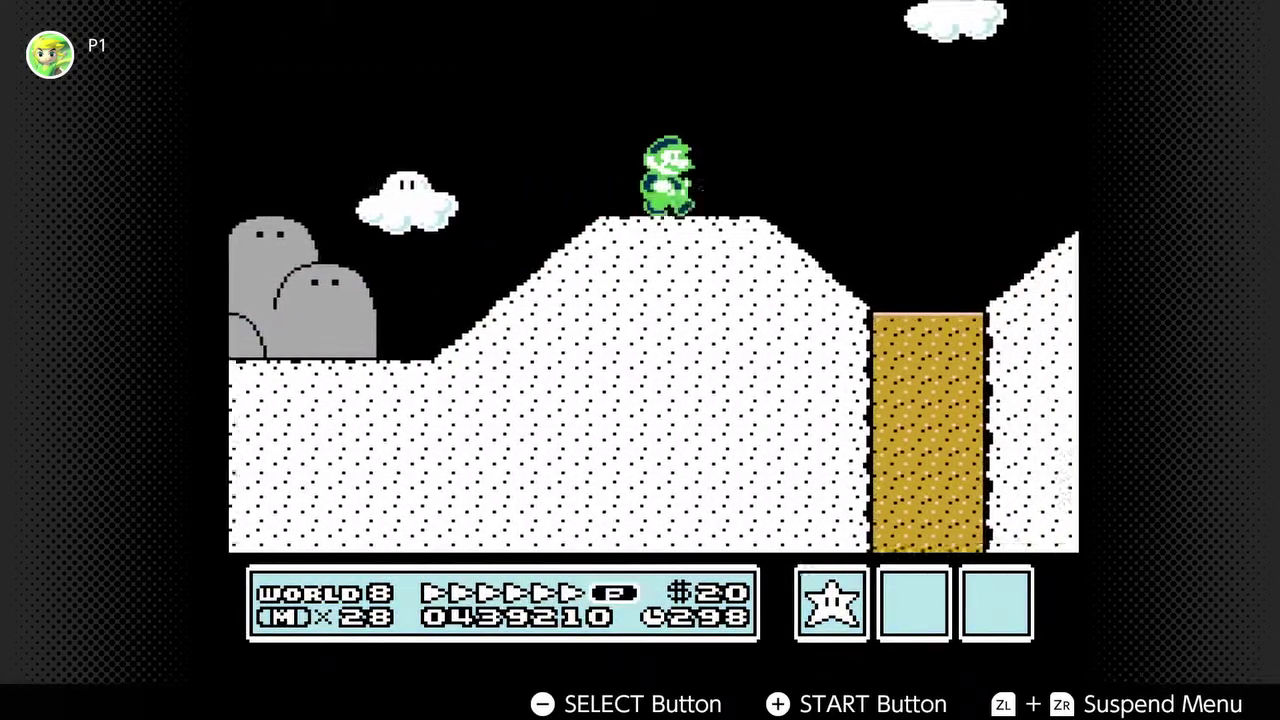
pyautogui.press('Right')
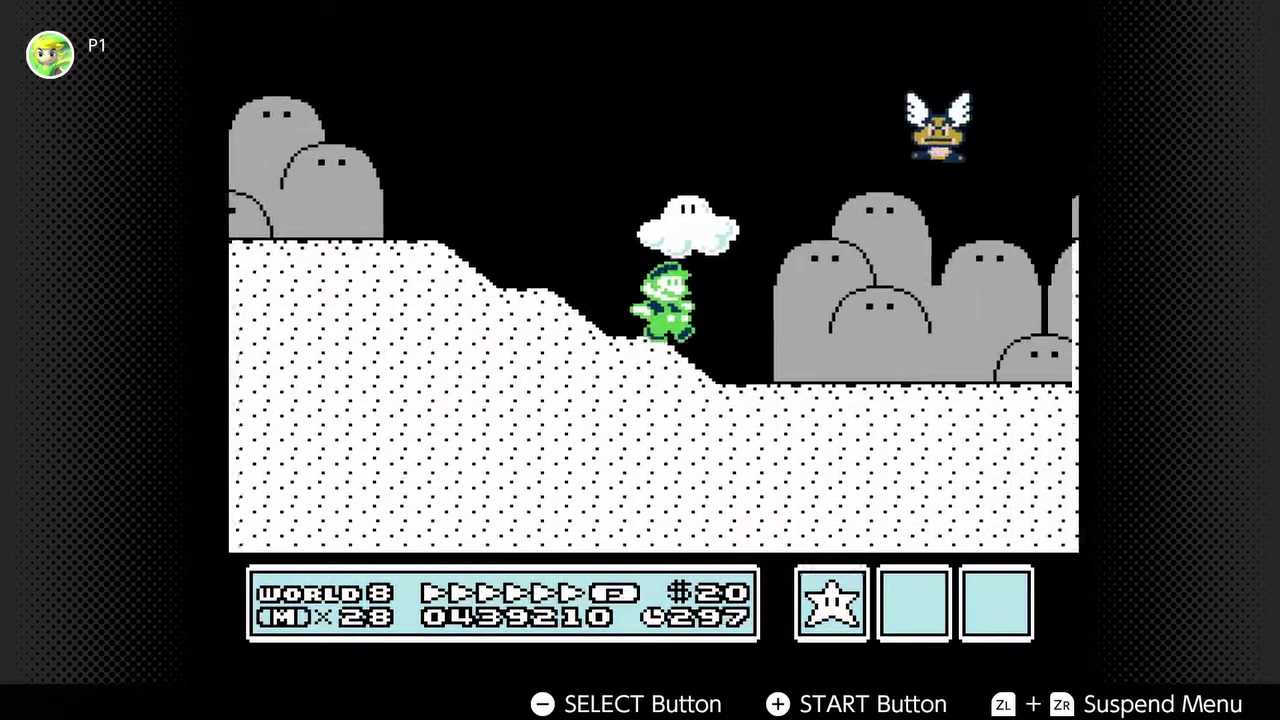
pyautogui.press('Right')
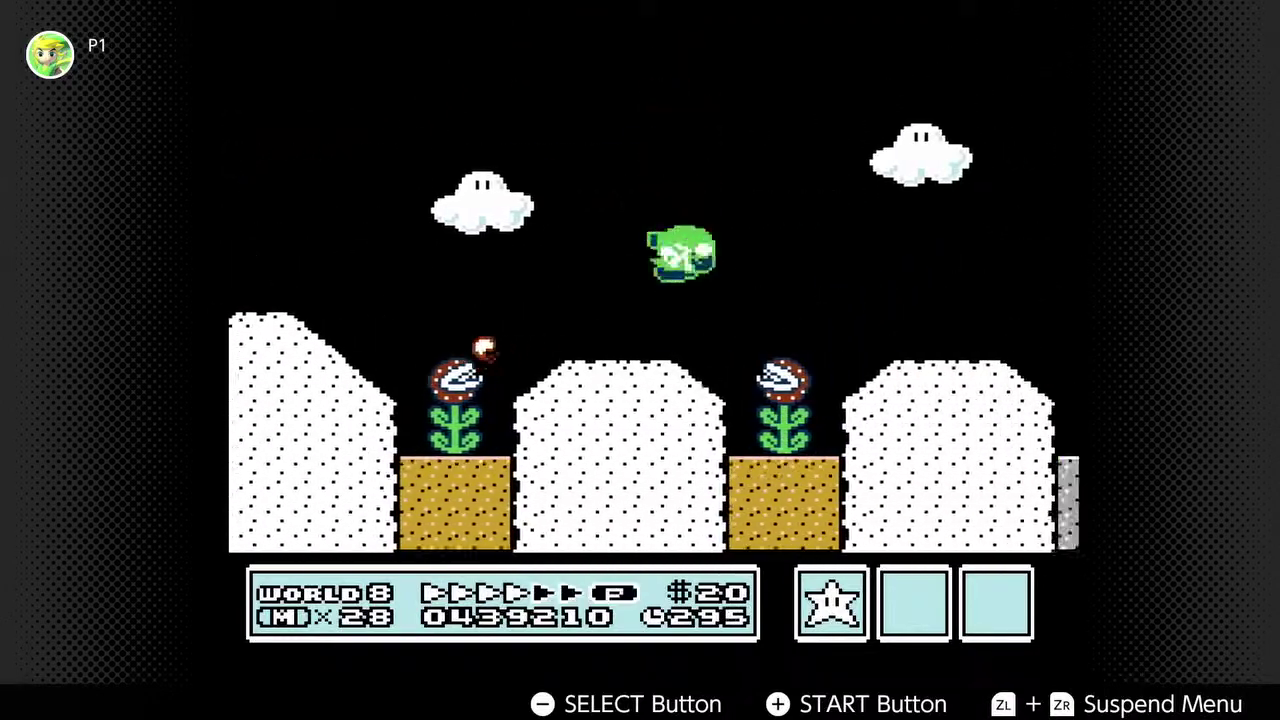
pyautogui.press('Right')
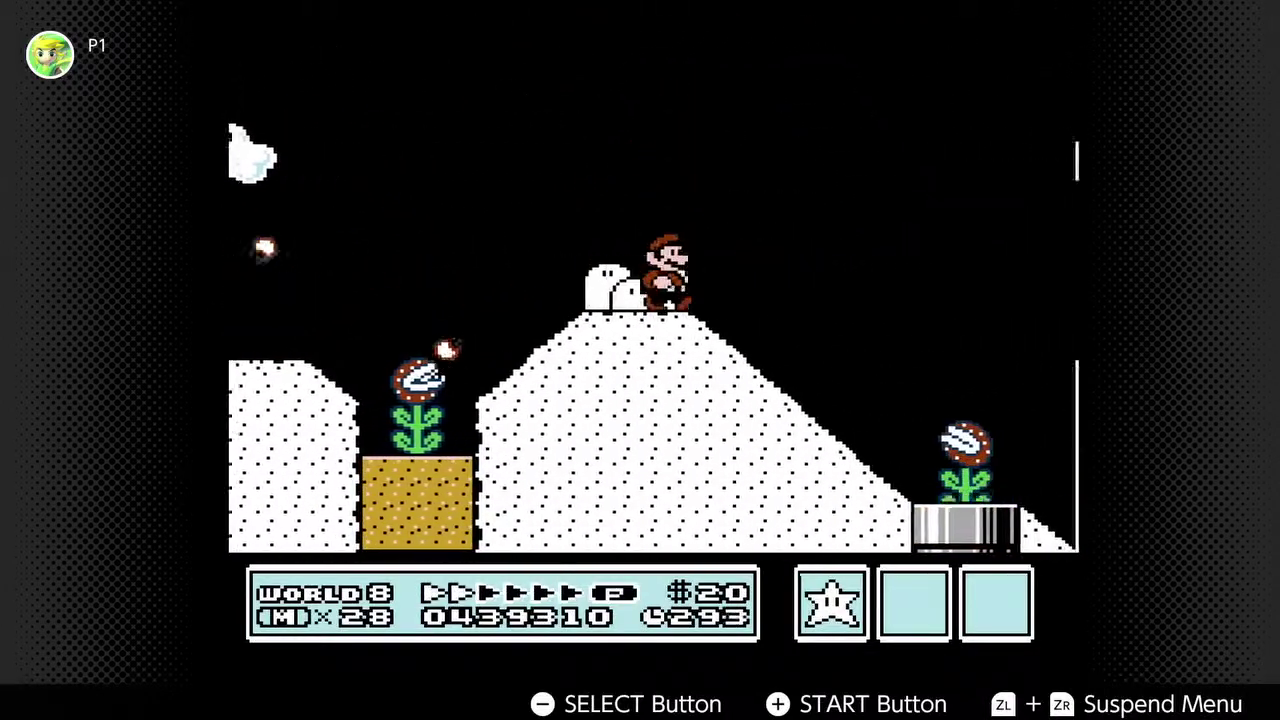
pyautogui.press('Right')
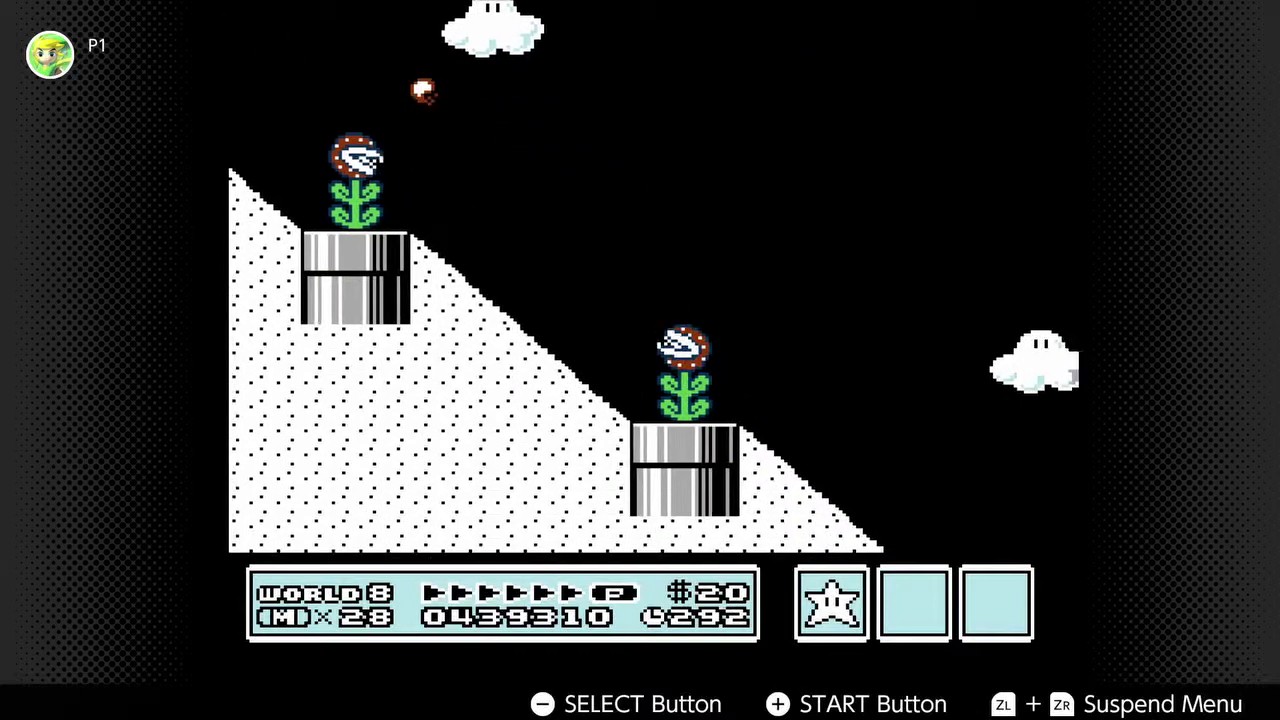
pyautogui.press('Right')
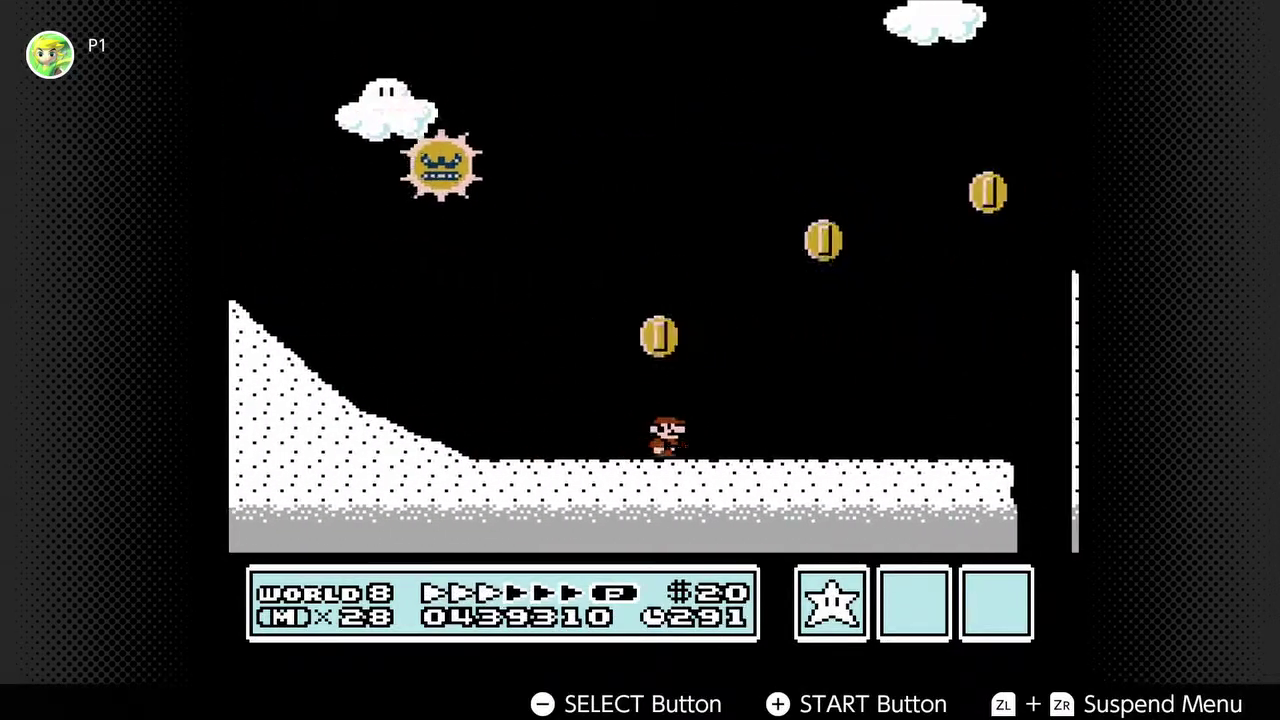
pyautogui.press('Right')
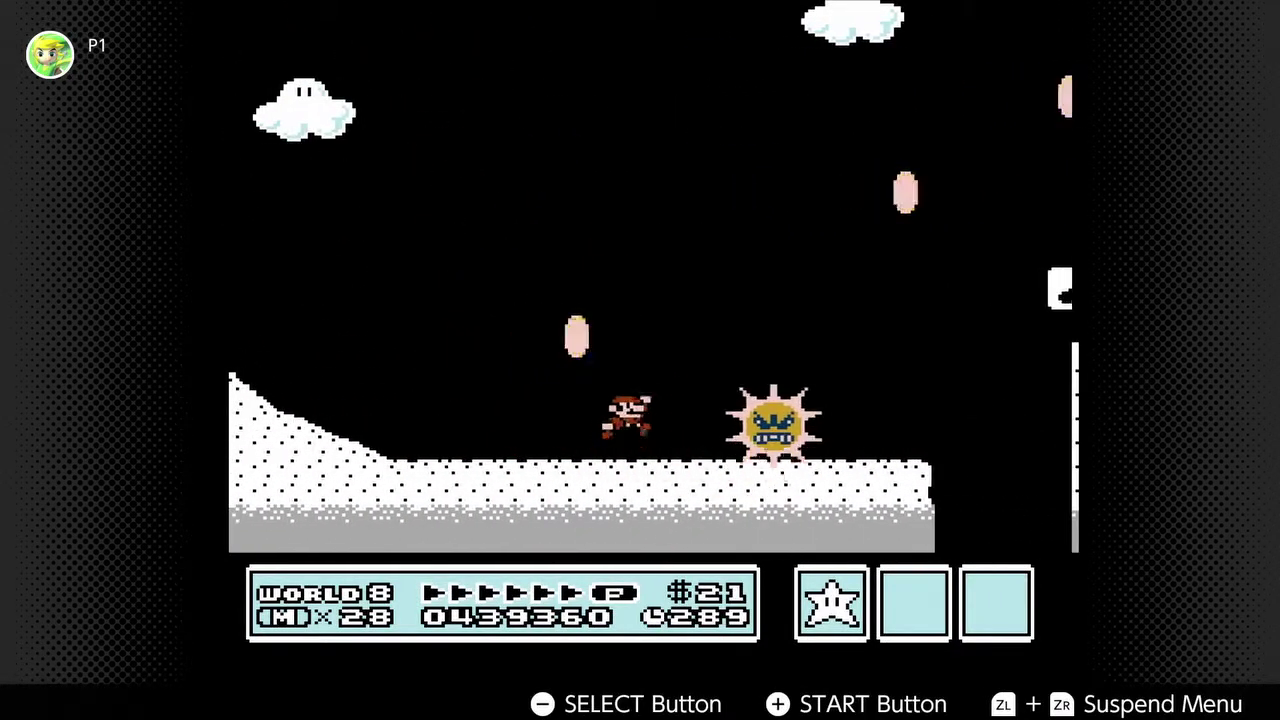
pyautogui.press('Left')
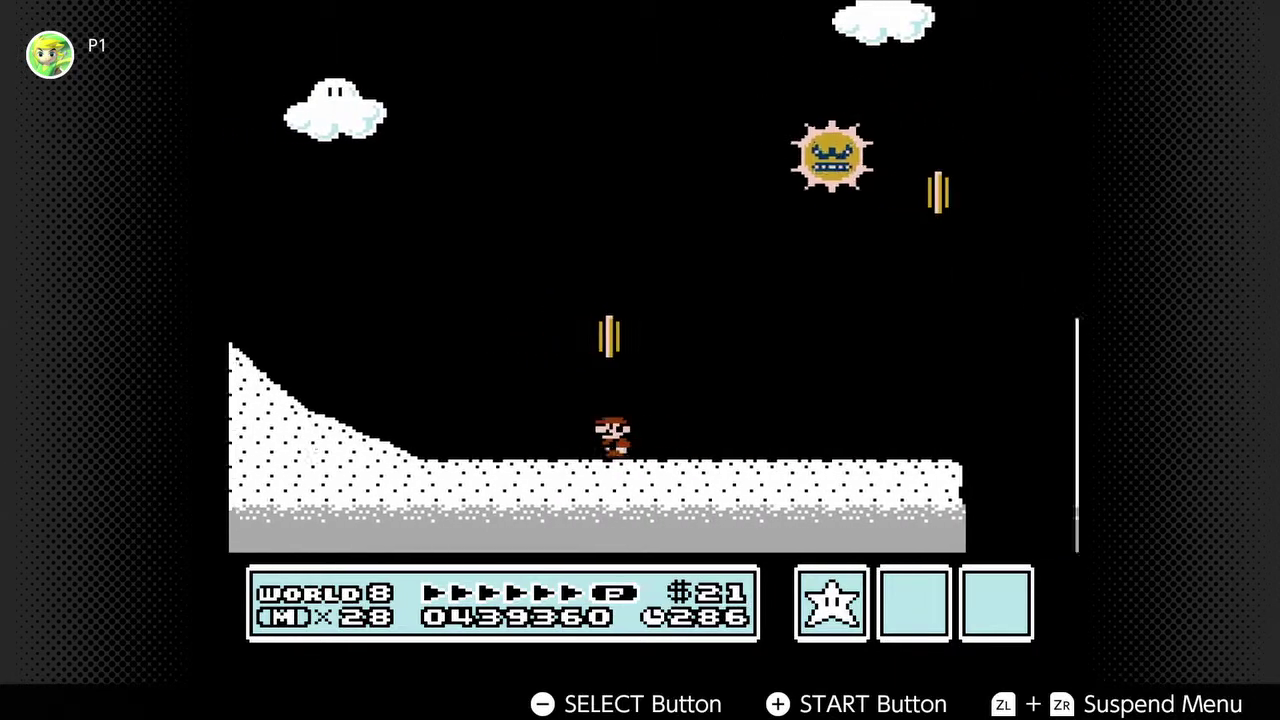
pyautogui.press('Right')
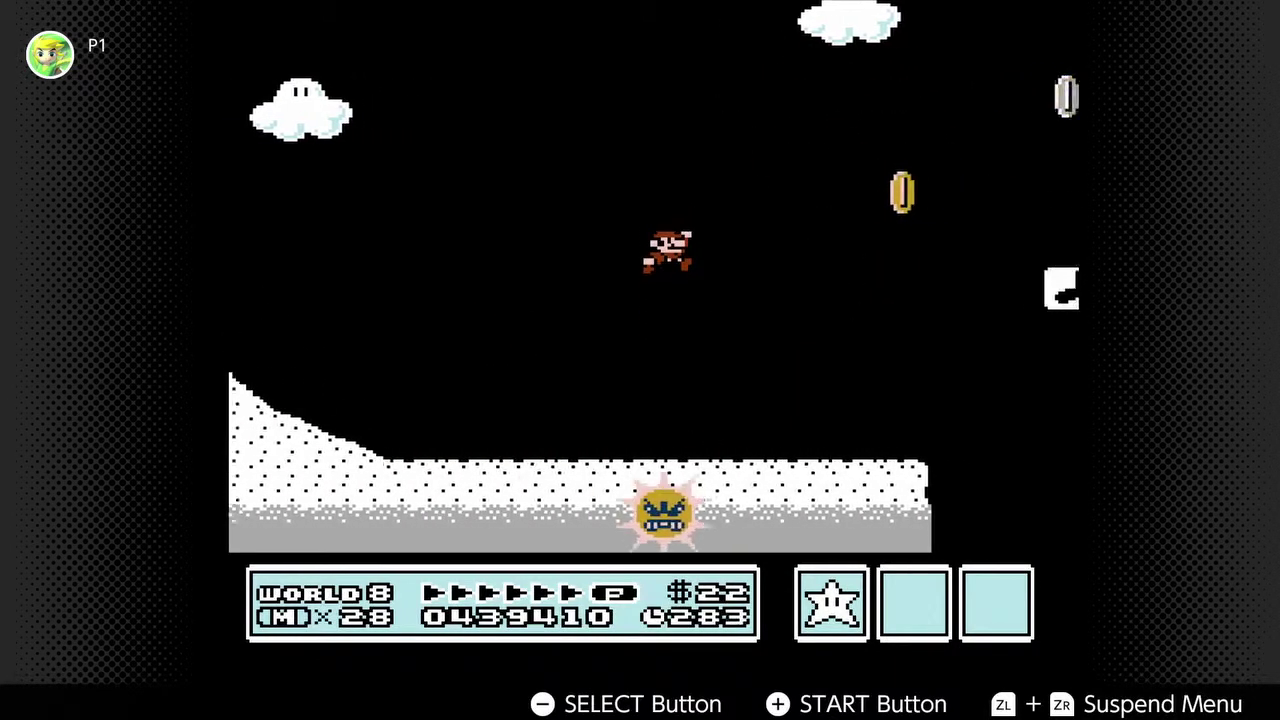
pyautogui.press('Right')
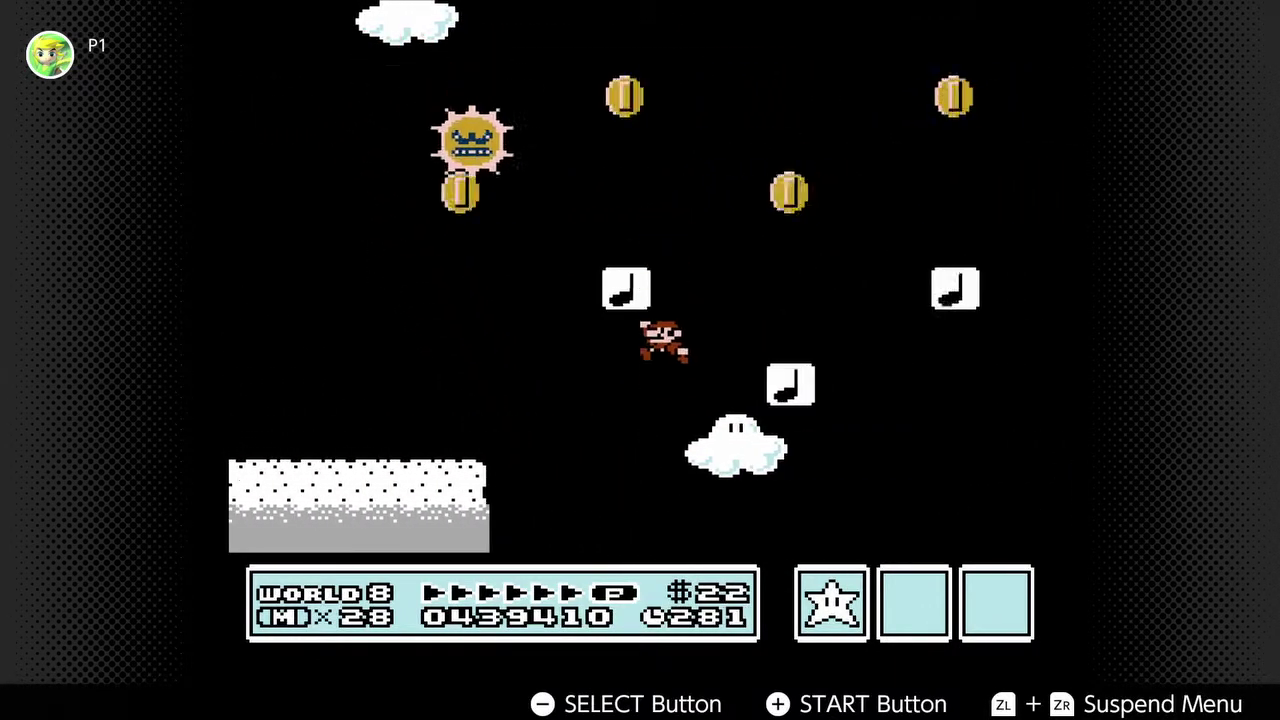